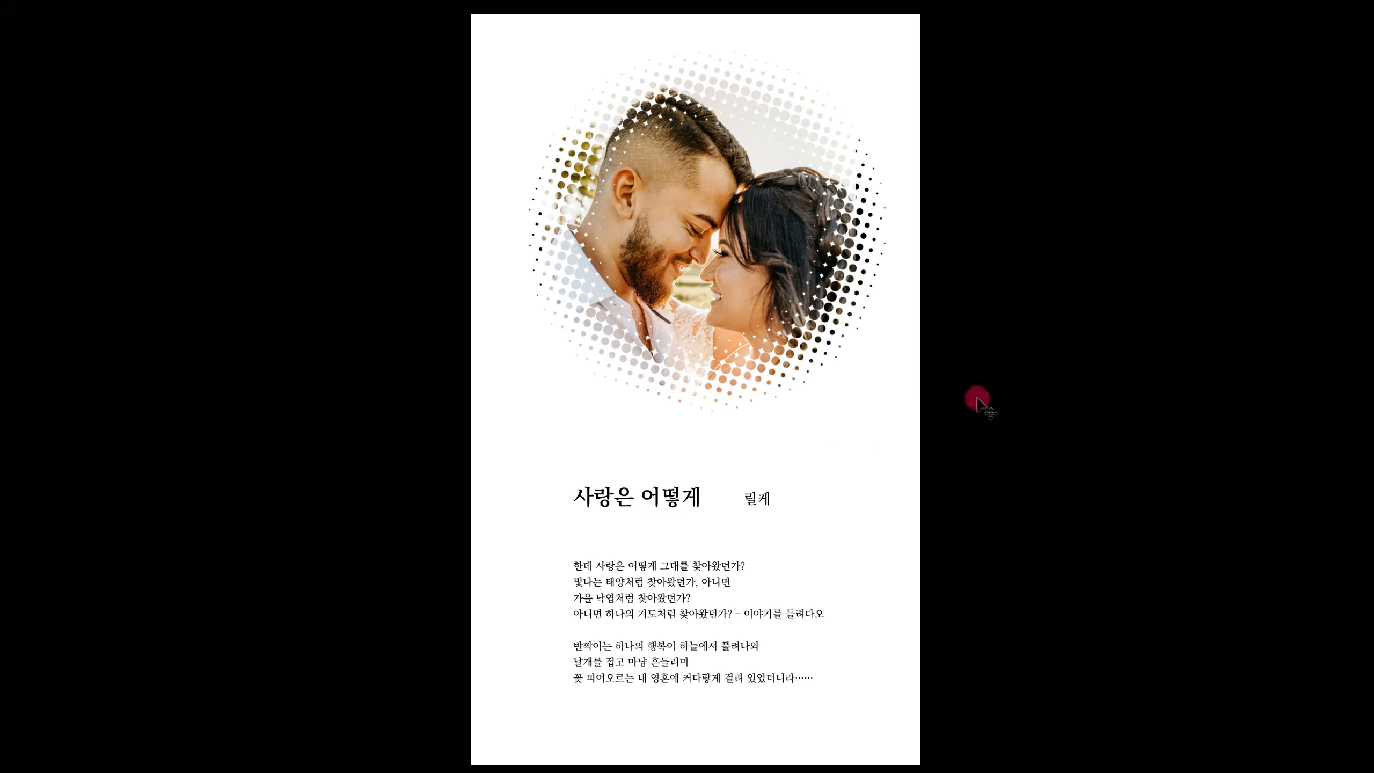
Step: Close the sample image and create a blank 1920 x 1080 pixel RGB document at 72 ppi with a white background
key("ctrl+w")
left_click(64, 183)
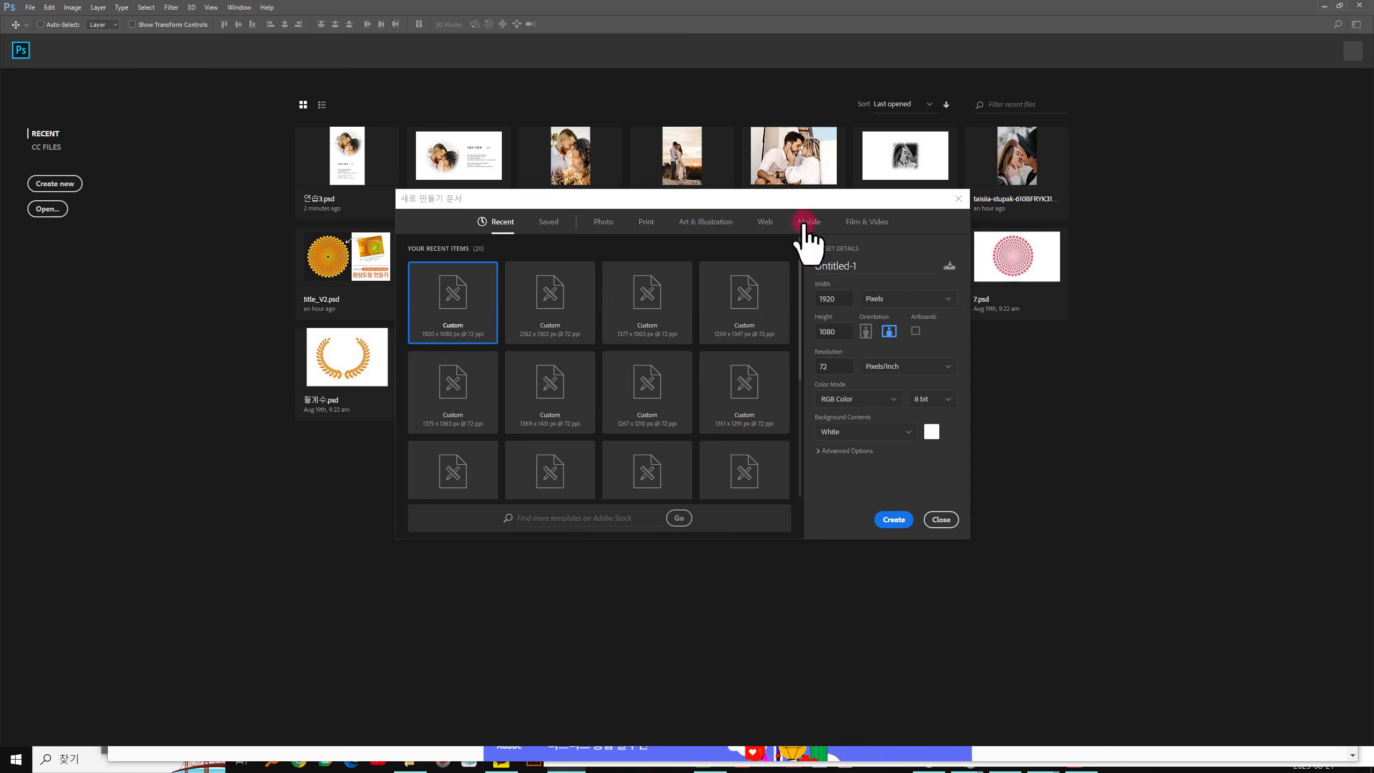
left_click_drag(814, 198, 844, 218)
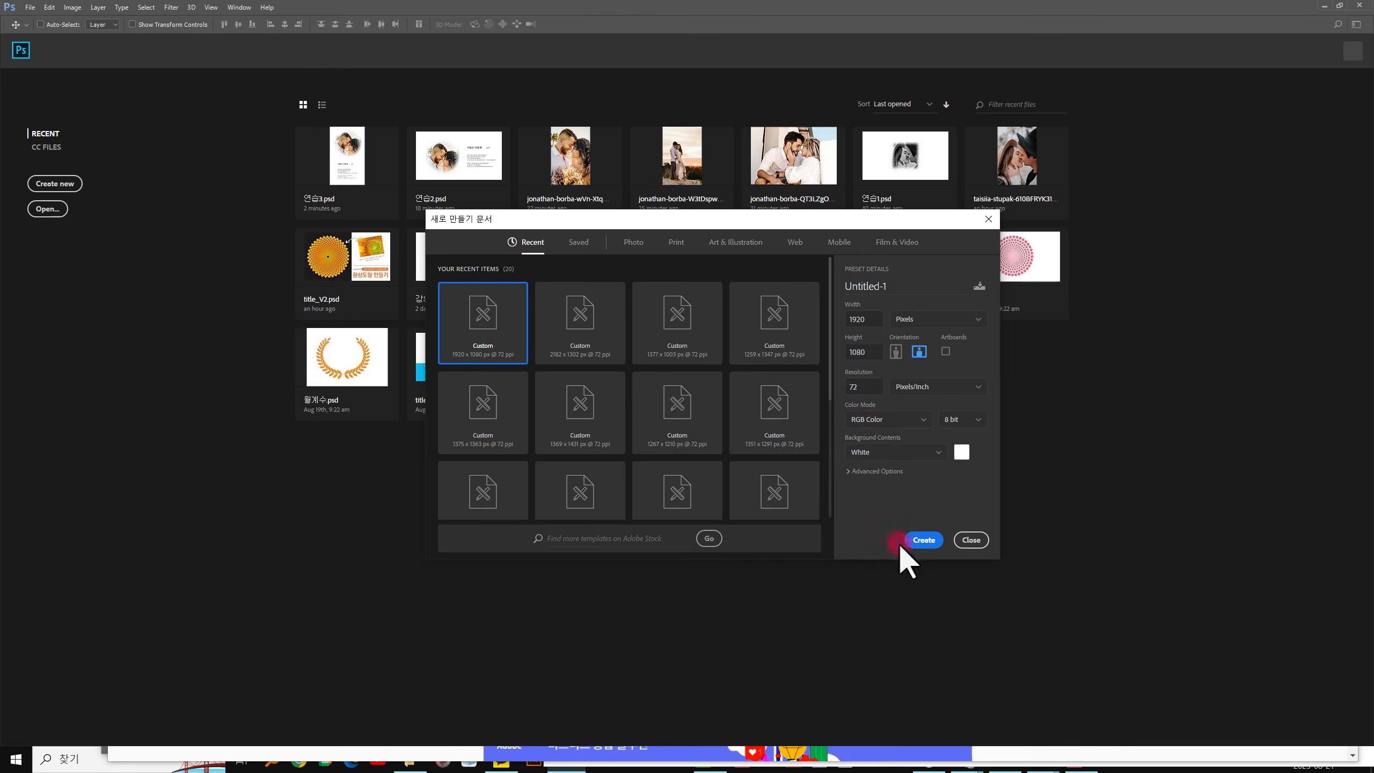
left_click(923, 539)
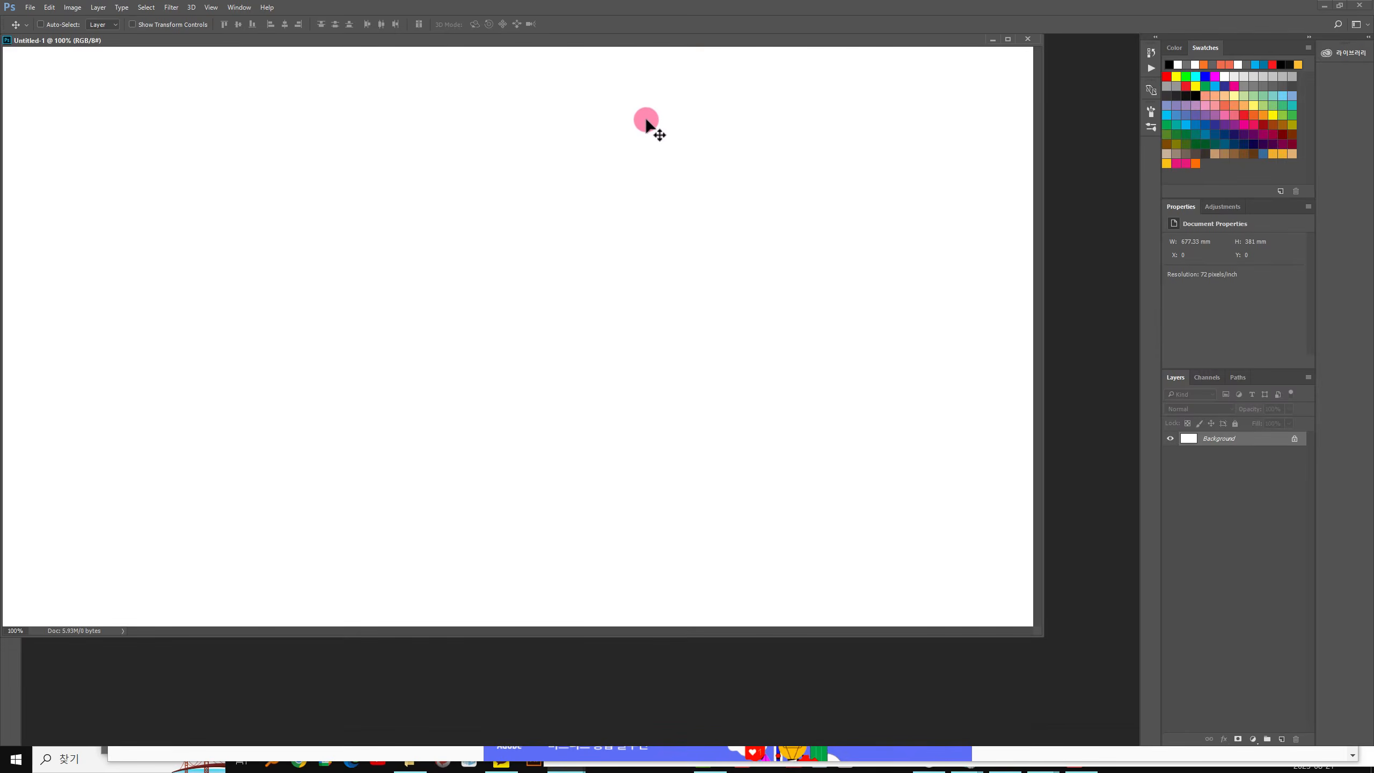
left_click_drag(605, 44, 684, 80)
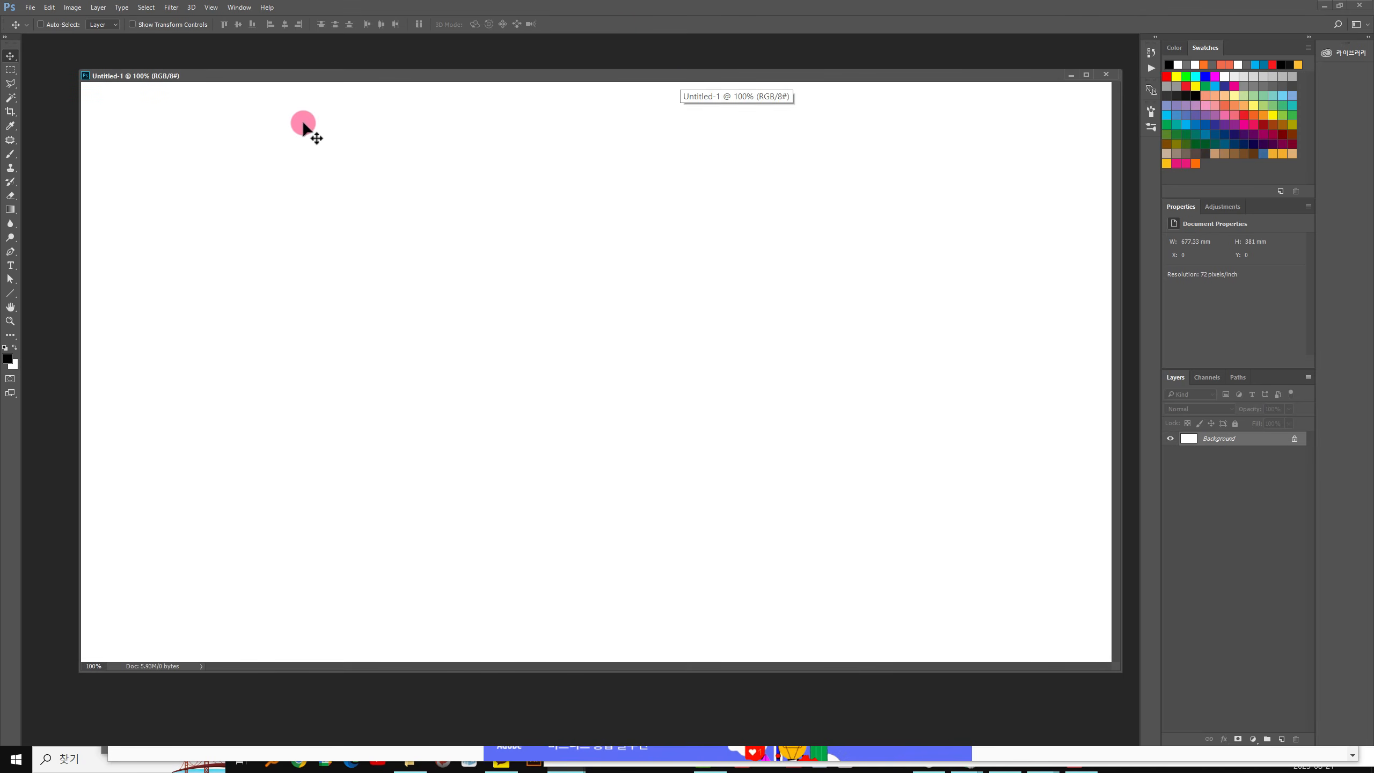
Step: Select a large circular area in the middle of the canvas, fill it with the black foreground colour, and deselect it
left_click(13, 70)
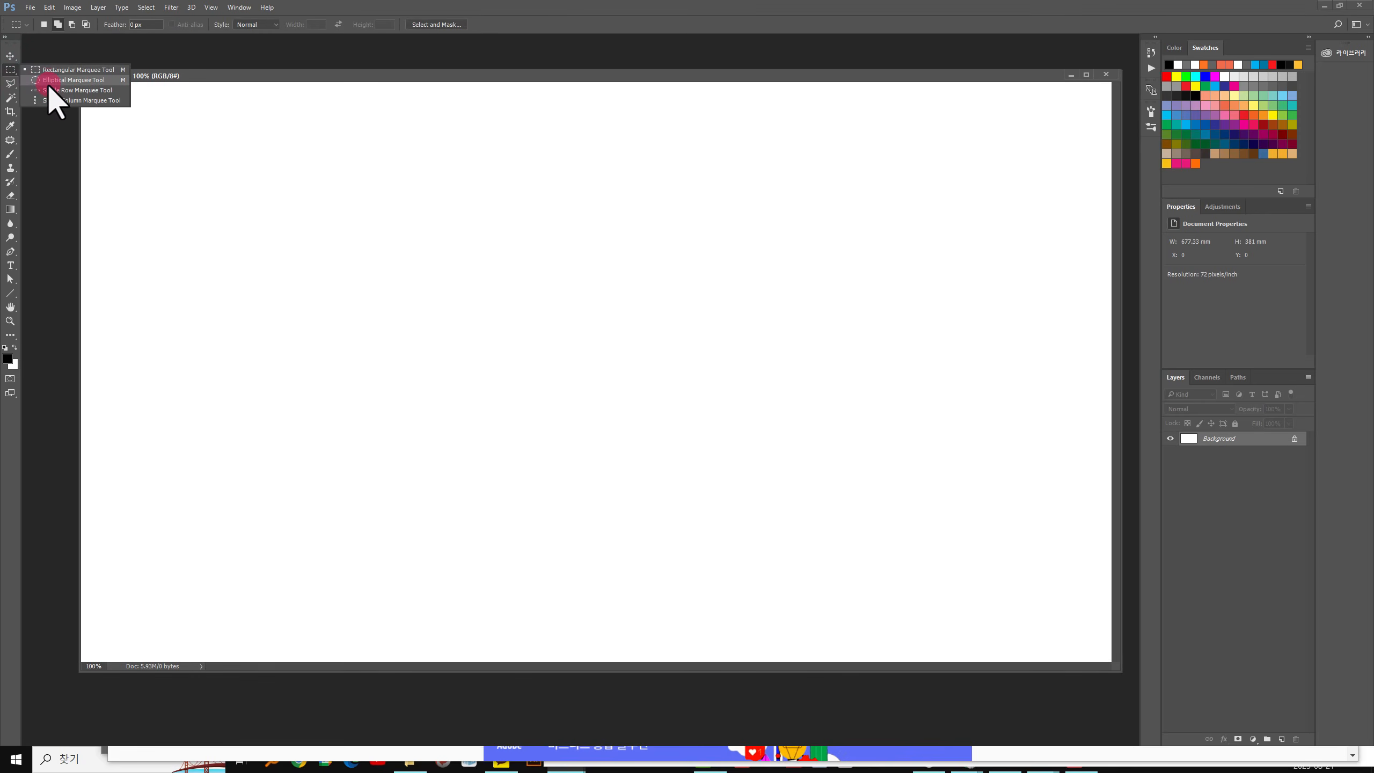
left_click(48, 81)
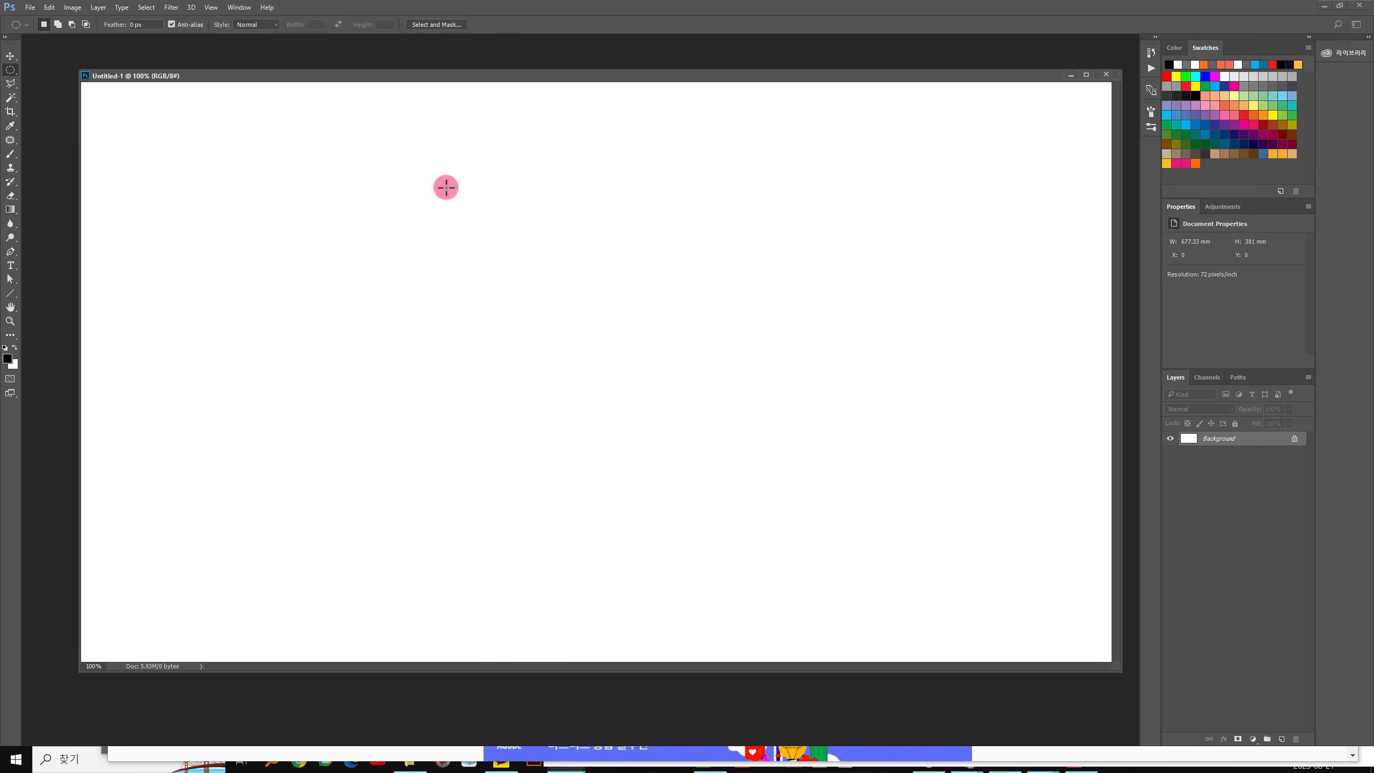
left_click_drag(432, 180, 926, 532)
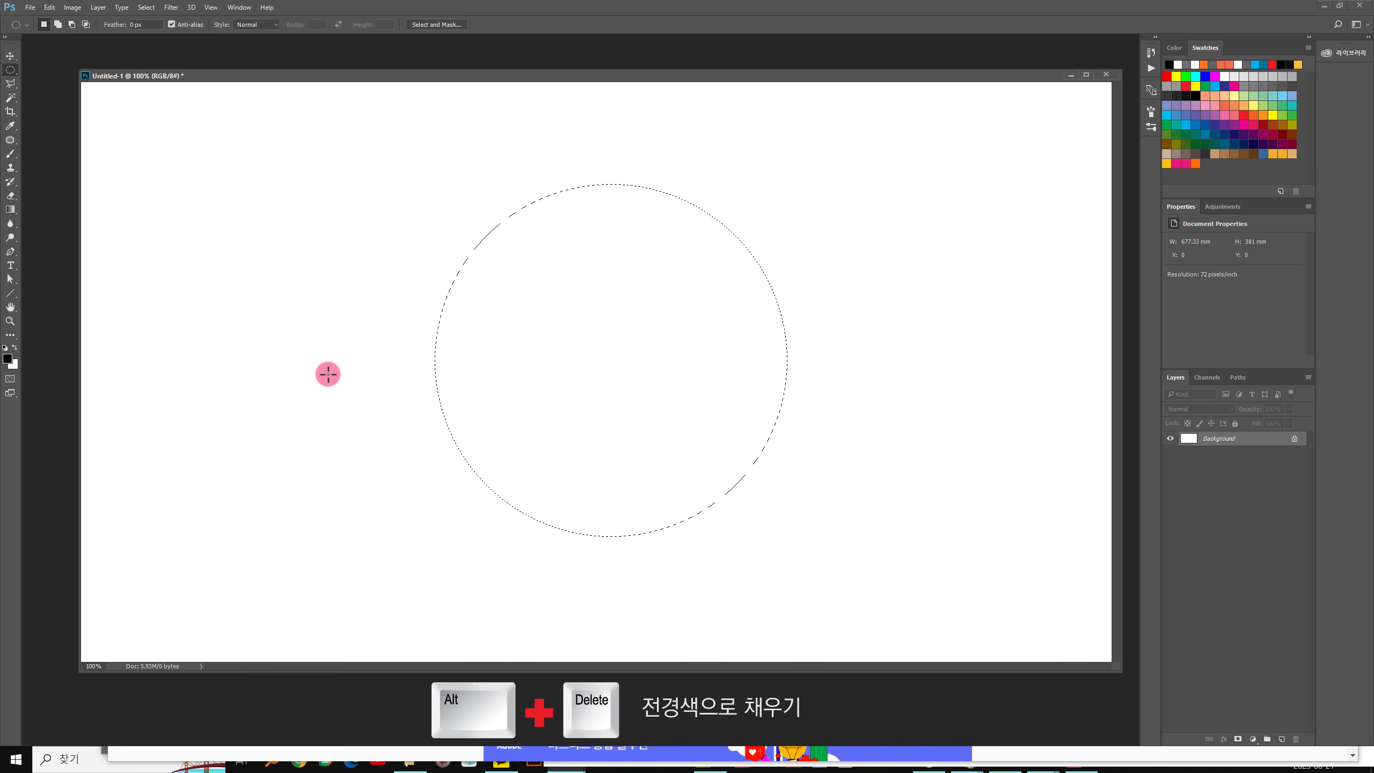
key("alt")
key("alt+Delete")
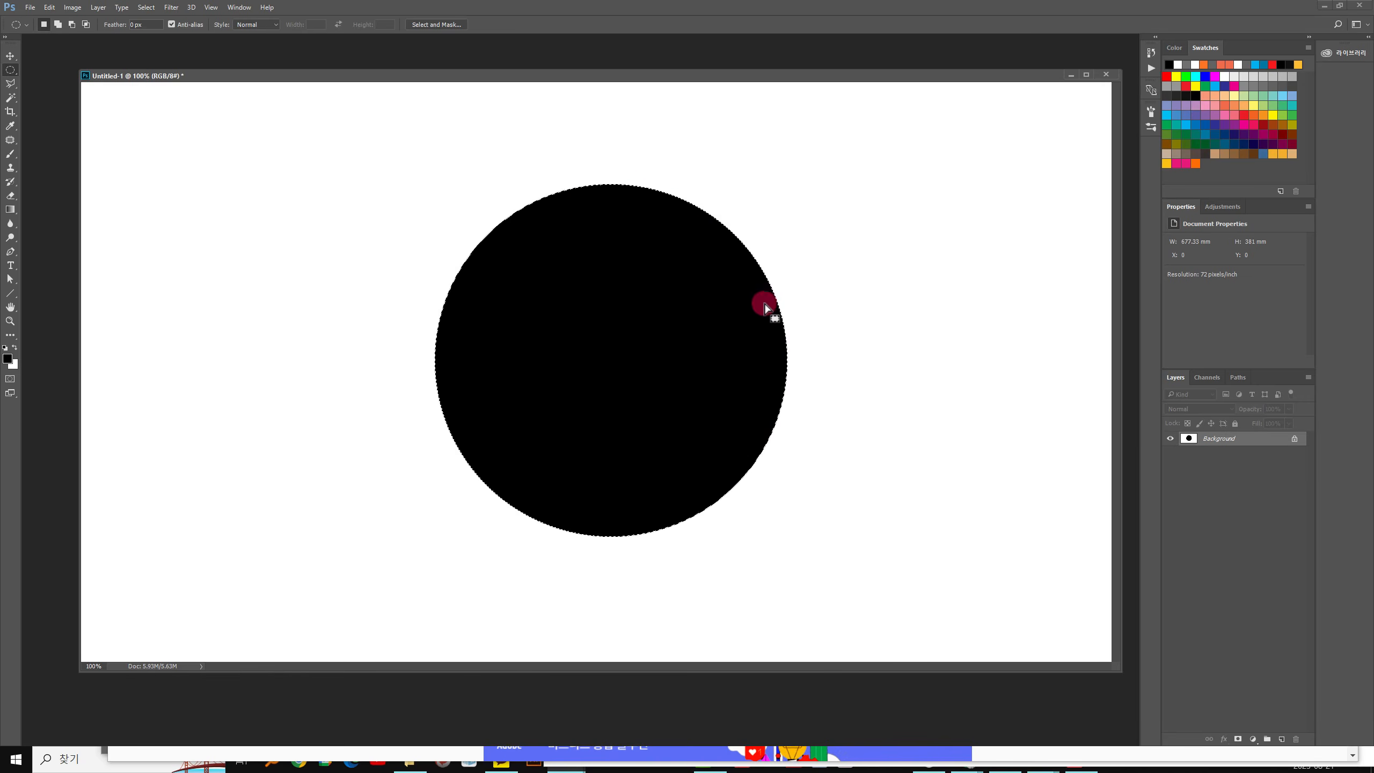
key("ctrl+d")
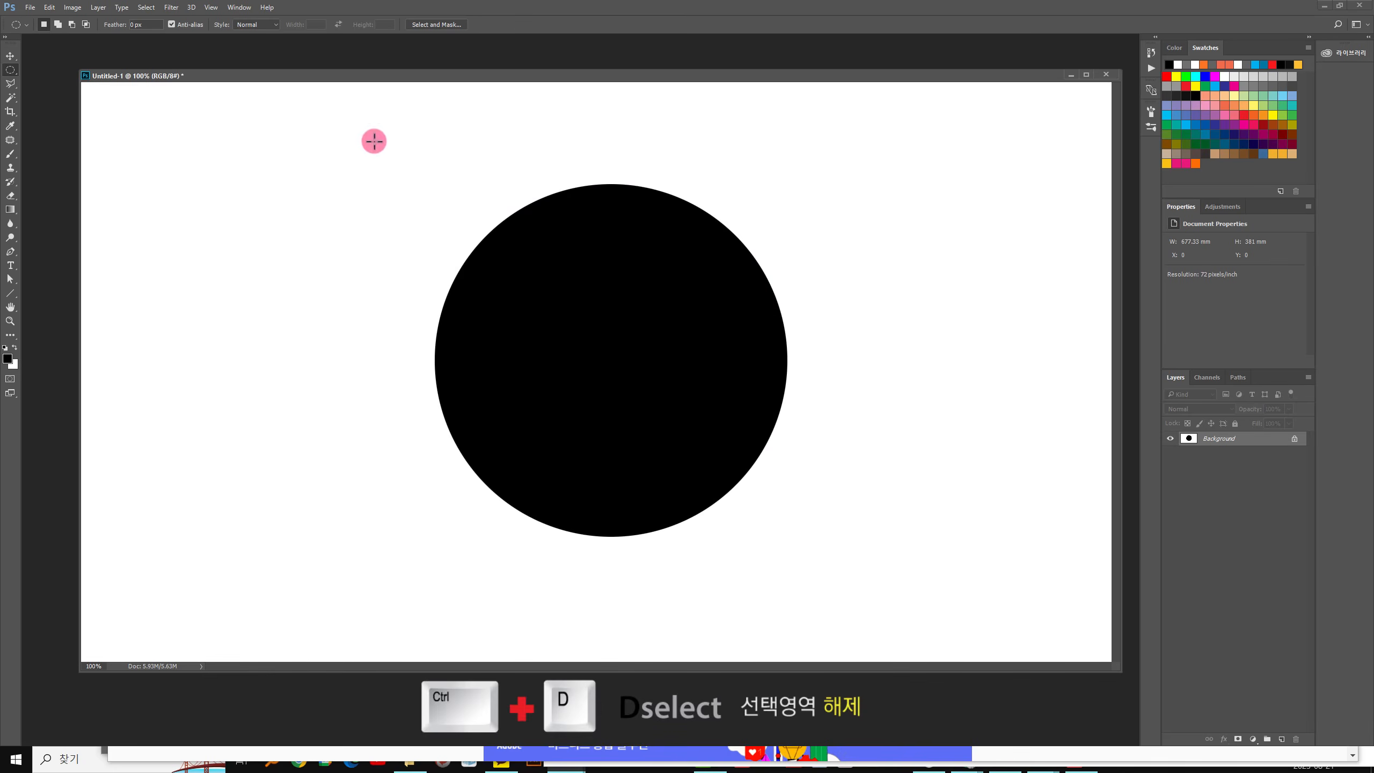
Step: Soften the black circle's edge with a Gaussian Blur of 29.1 pixels
left_click(172, 7)
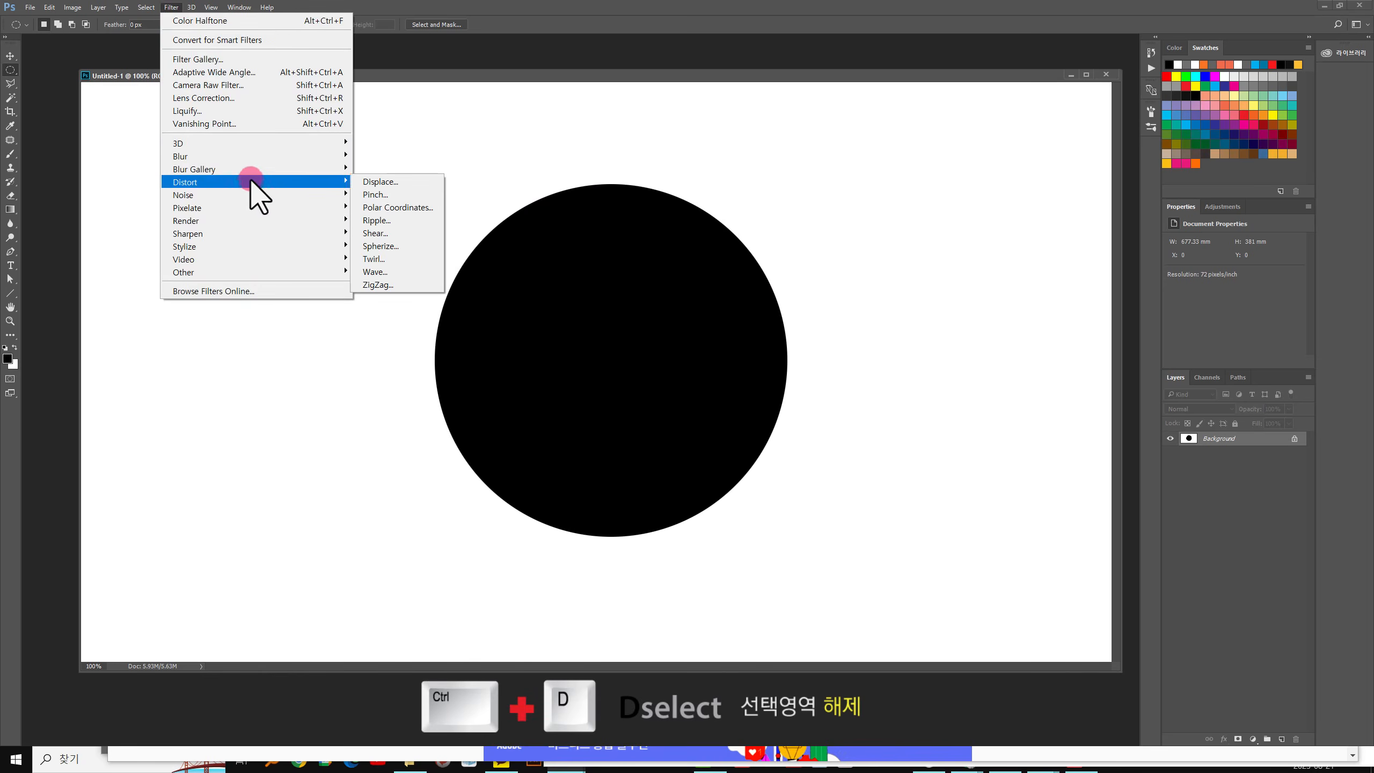
mouse_move(272, 157)
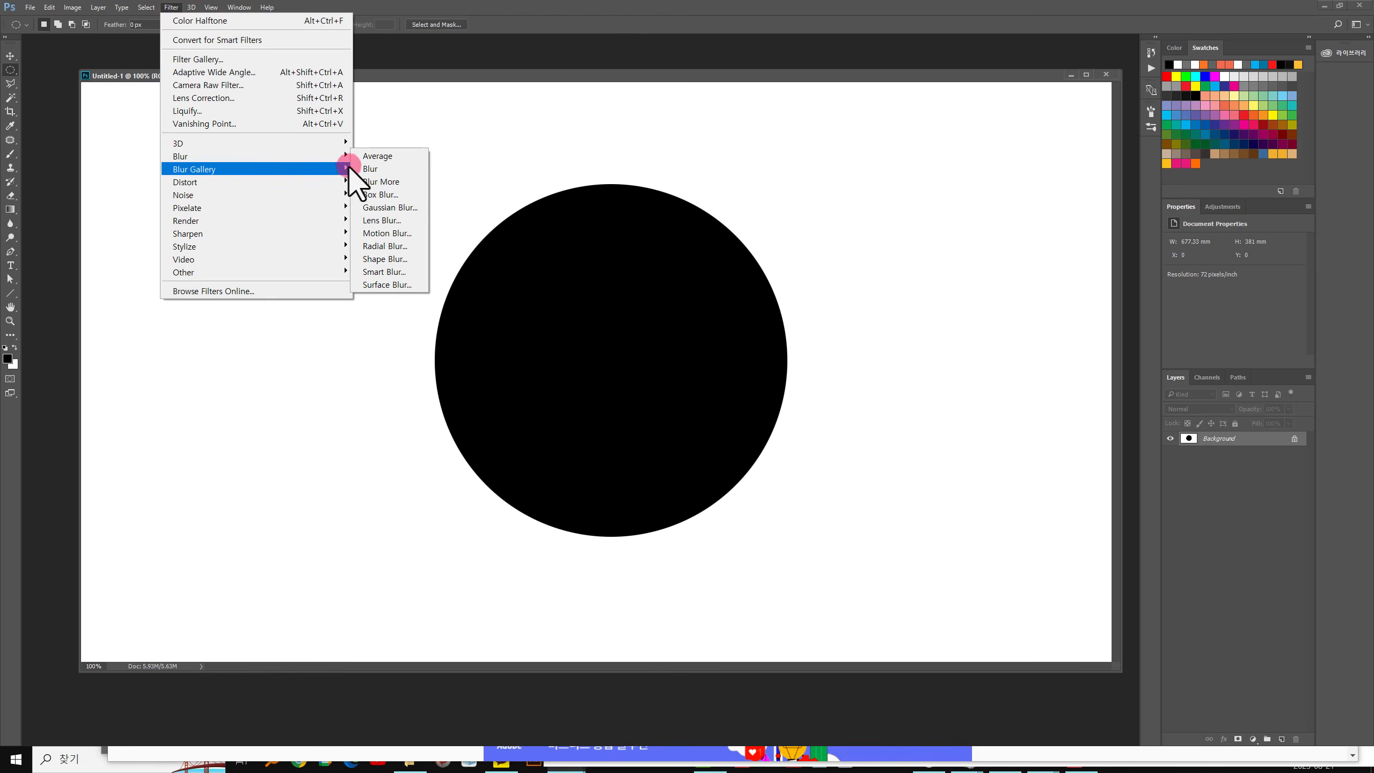
left_click(387, 207)
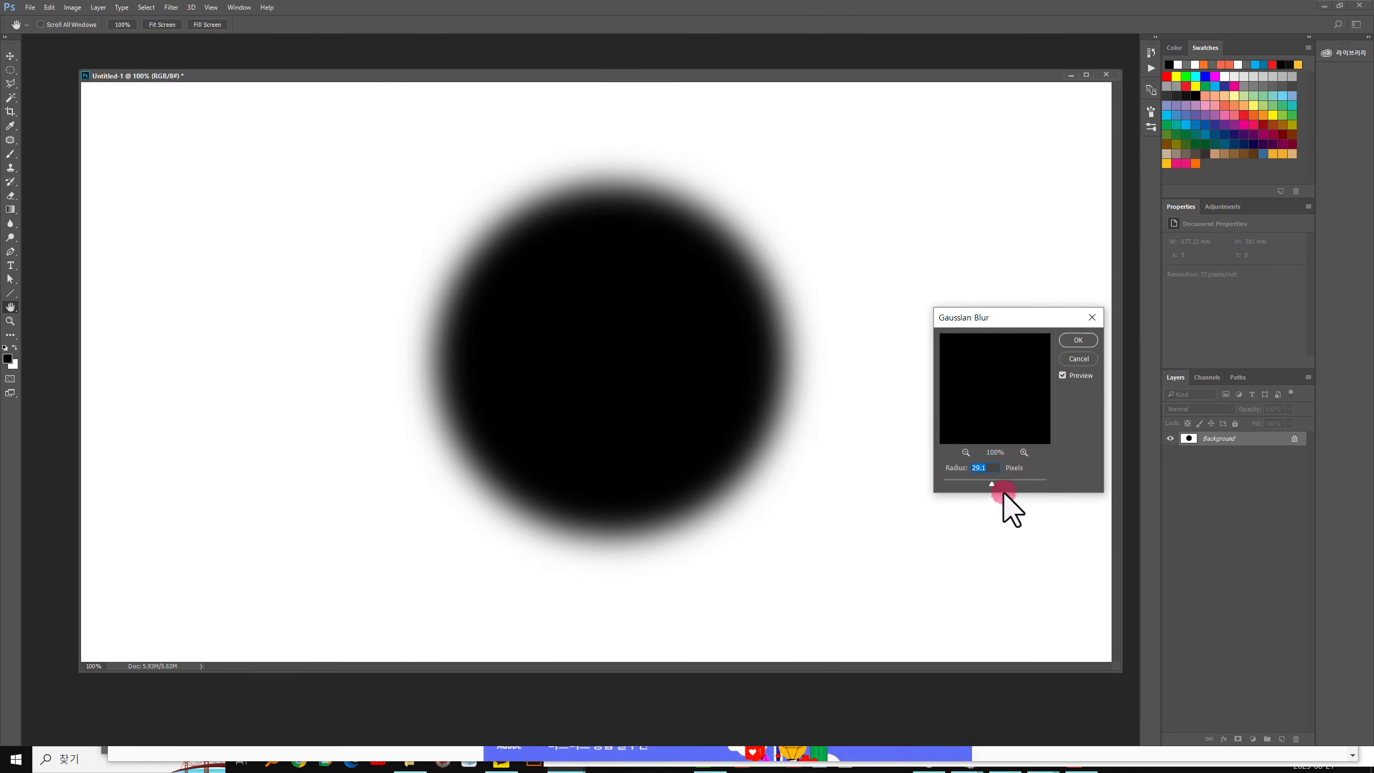
left_click_drag(992, 484, 991, 485)
left_click(1078, 339)
key("m")
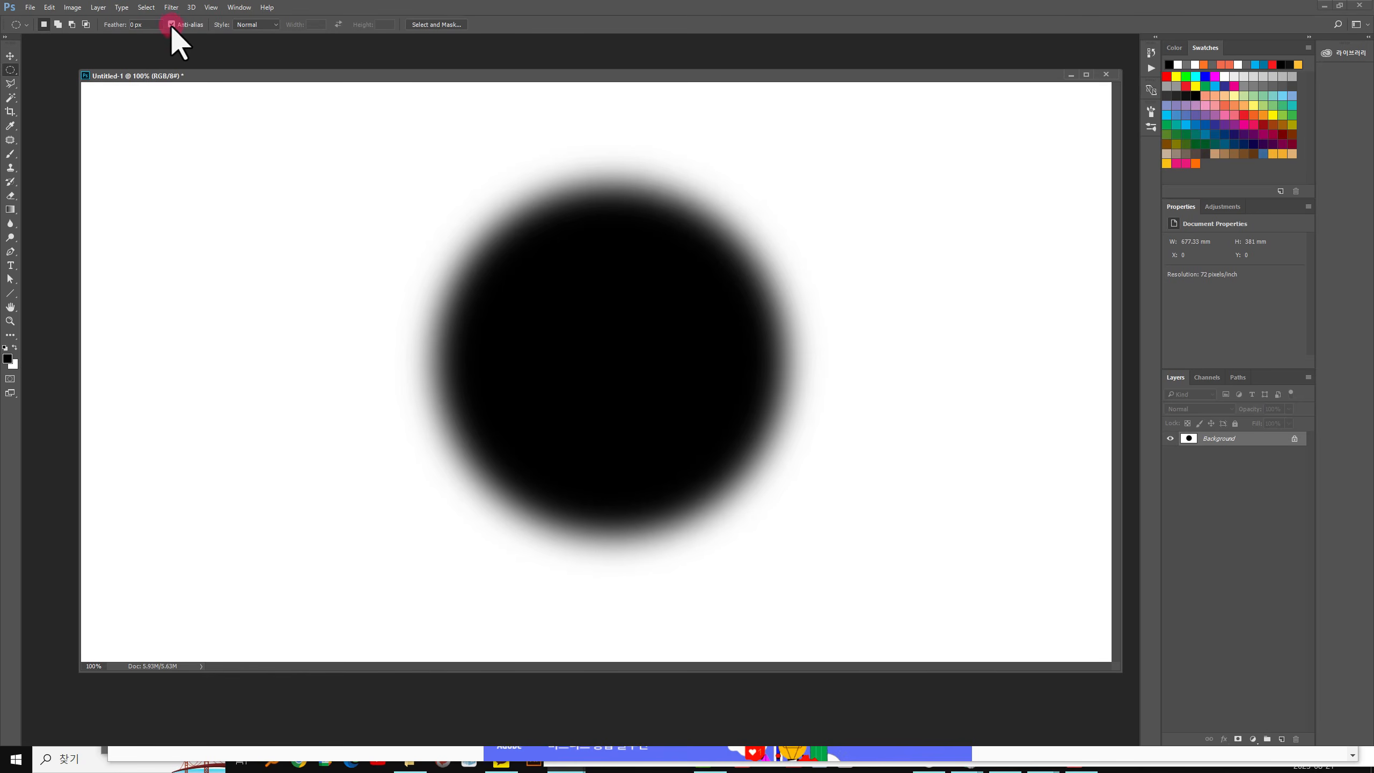
Step: Try the Color Halftone filter with a 15-pixel maximum radius on the blurred RGB circle and undo it
left_click(170, 7)
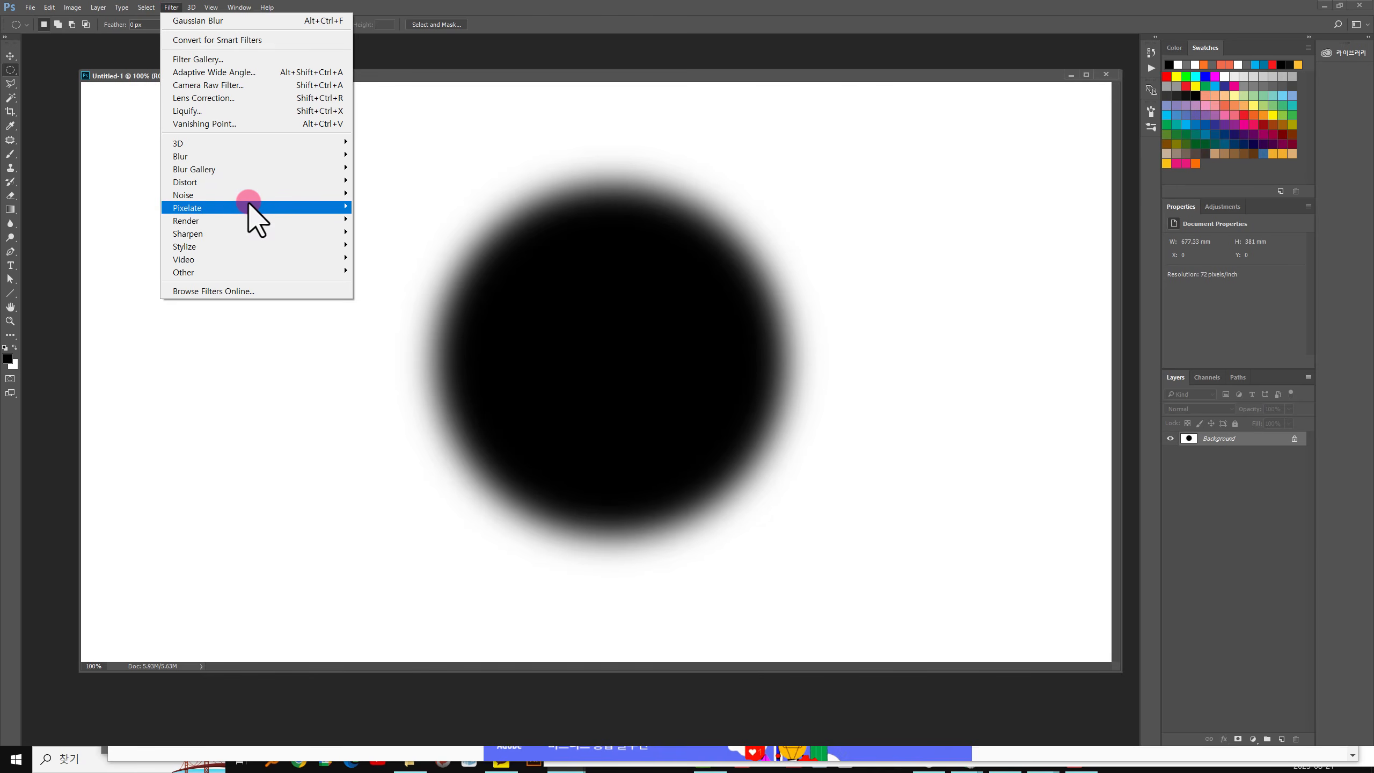
mouse_move(249, 205)
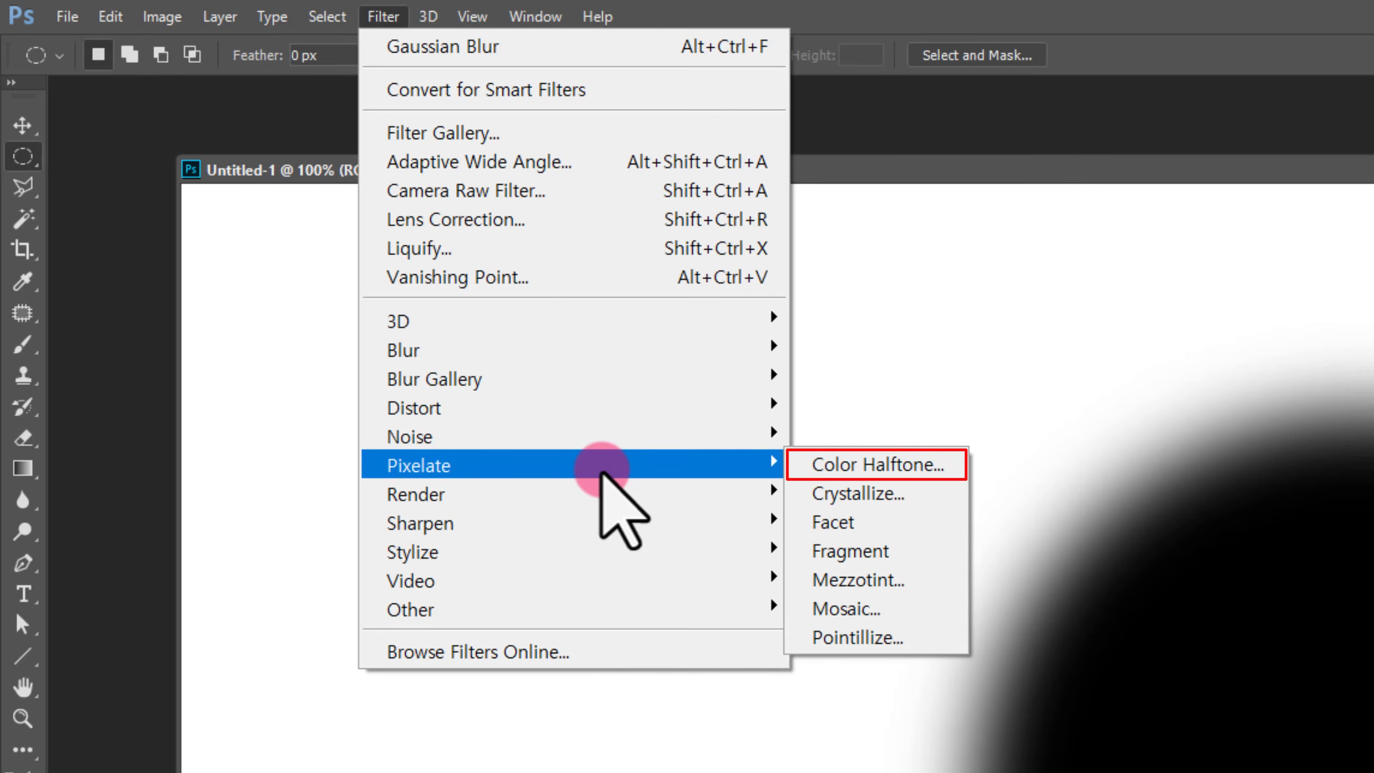
mouse_move(646, 476)
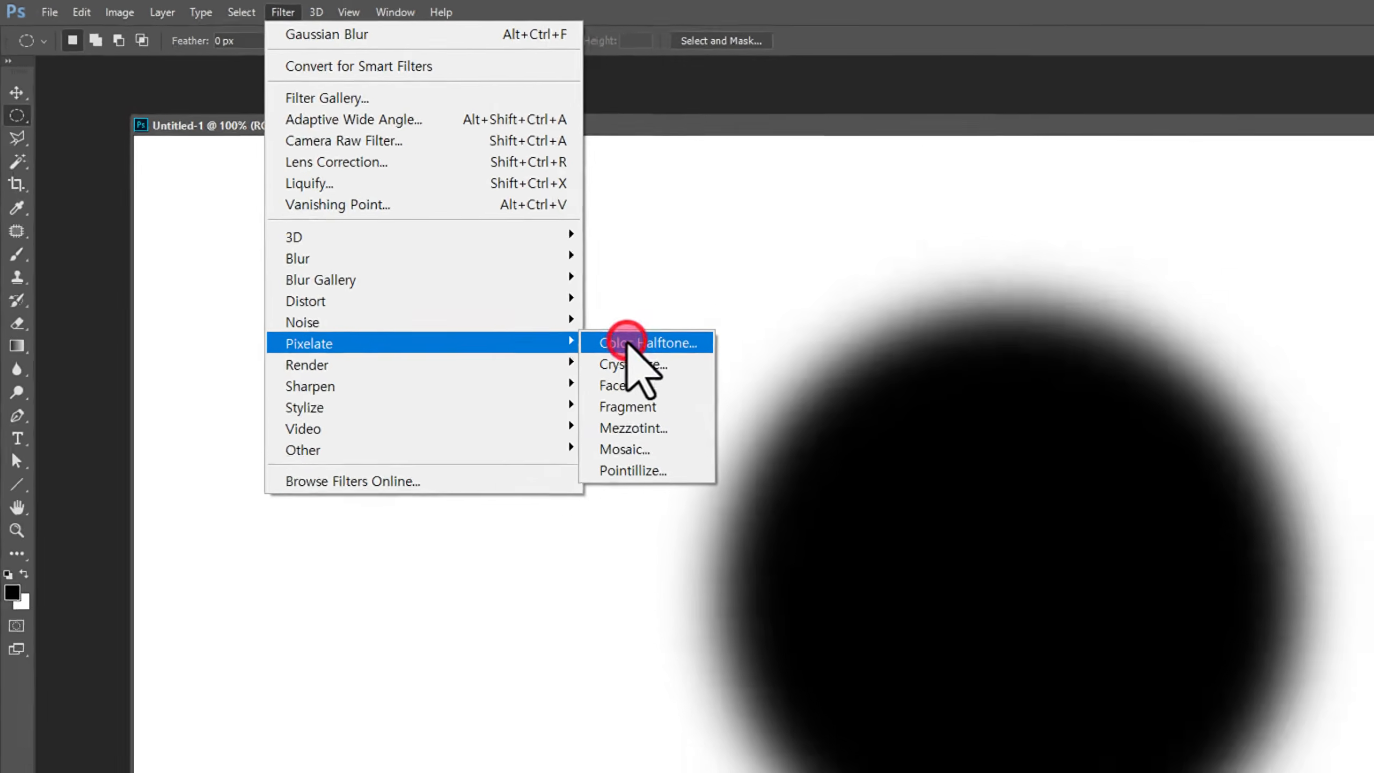
left_click(844, 463)
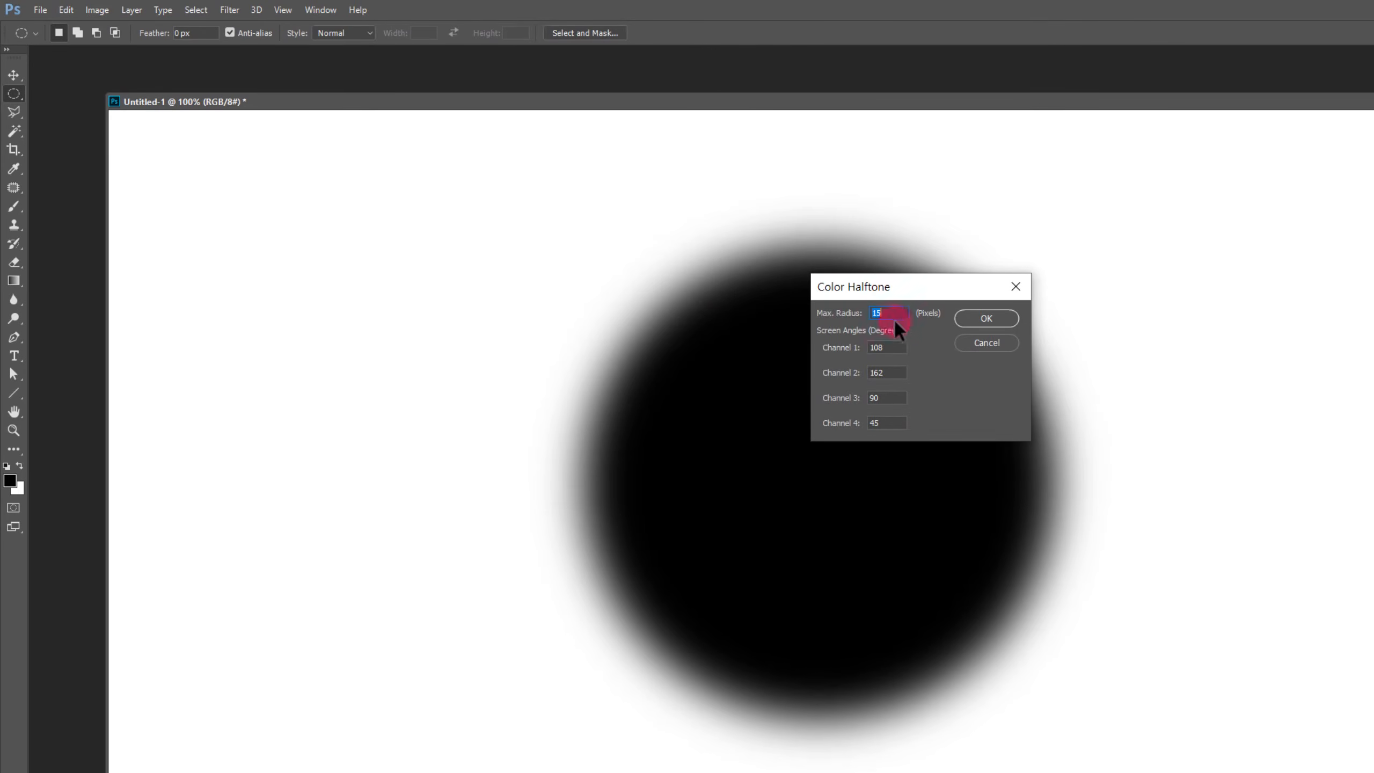
left_click(983, 317)
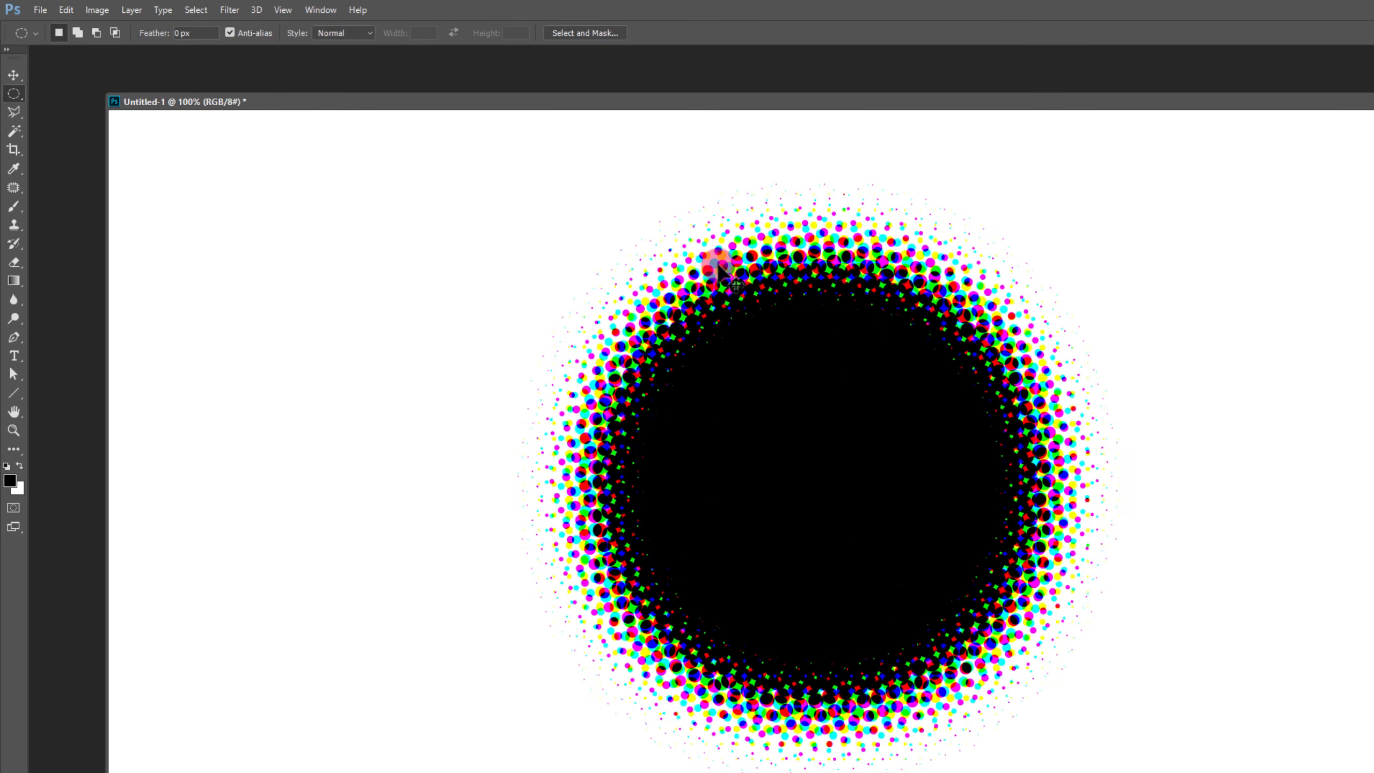
key("ctrl+z")
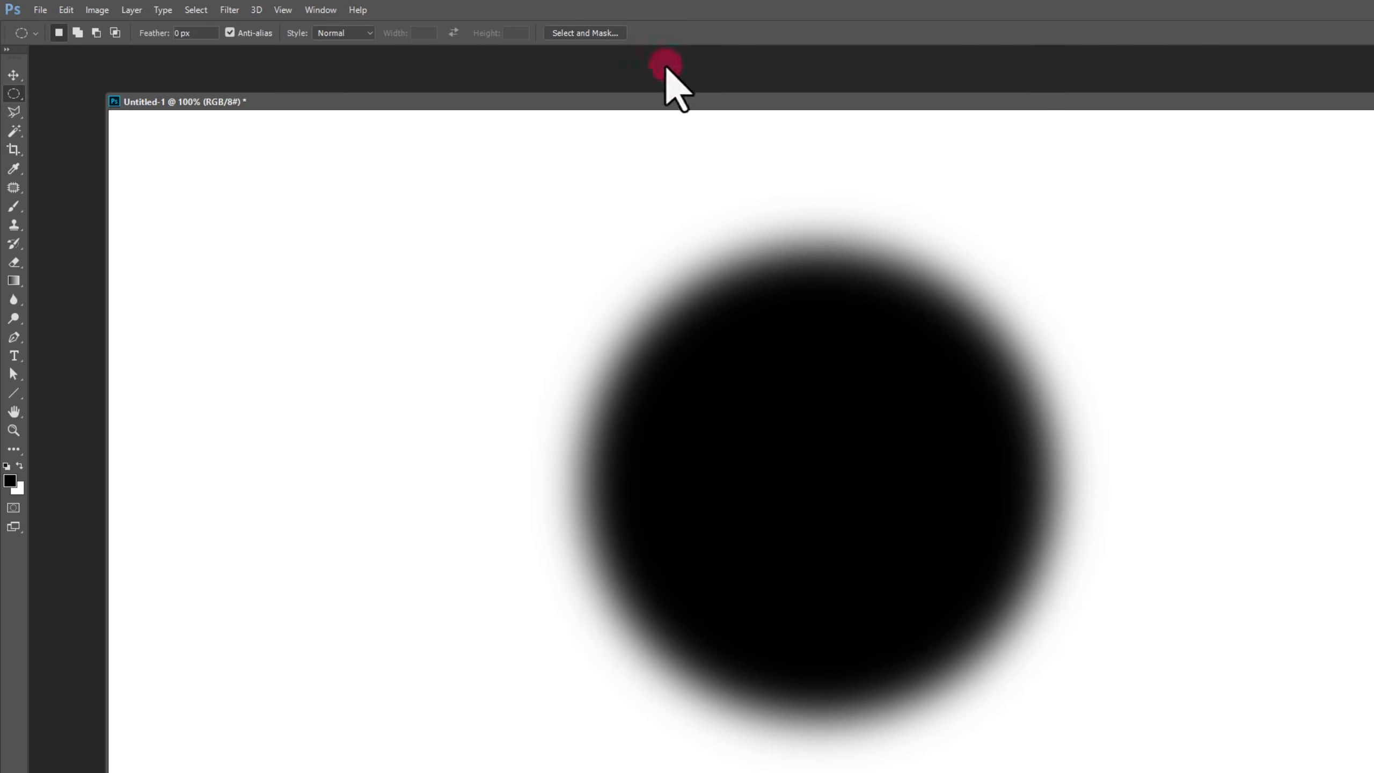
Step: Convert the document to Grayscale mode, discarding its color information
left_click(72, 15)
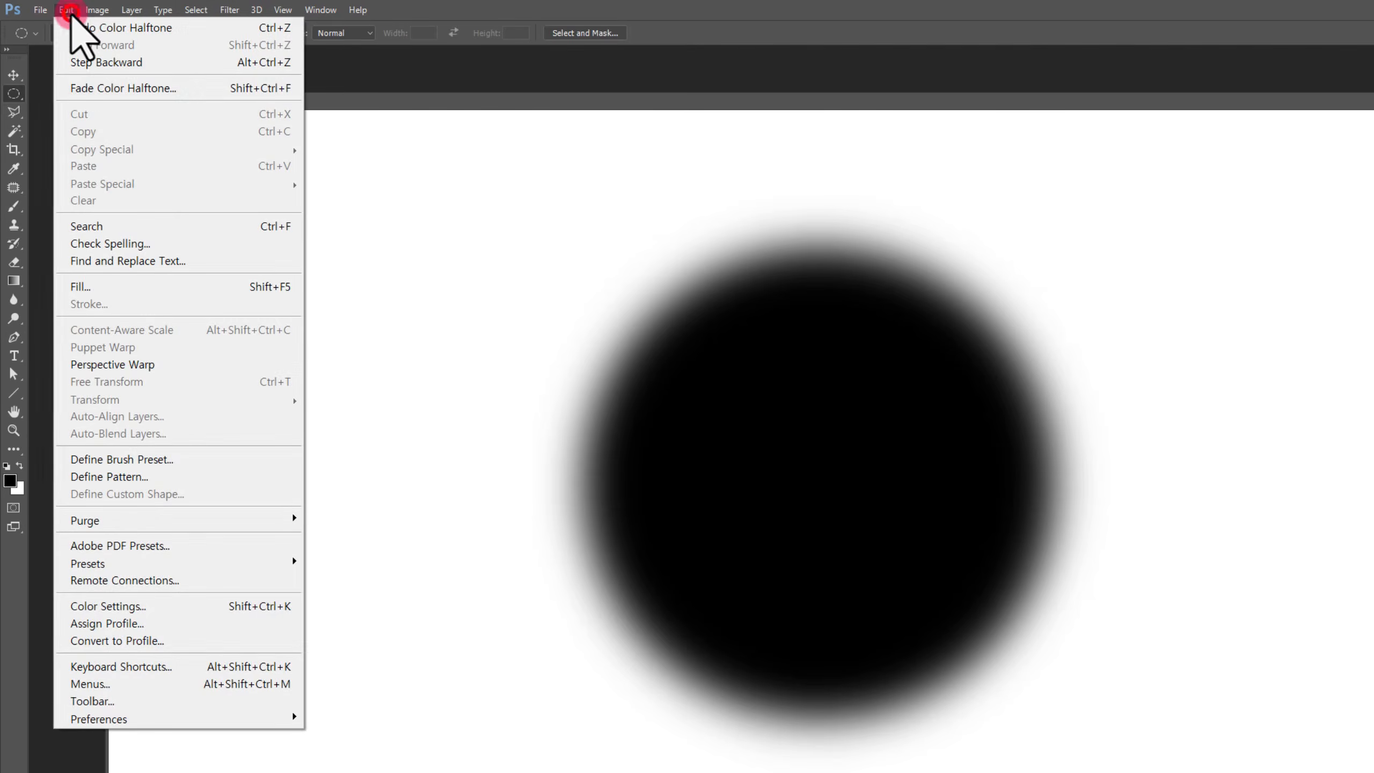
left_click(86, 15)
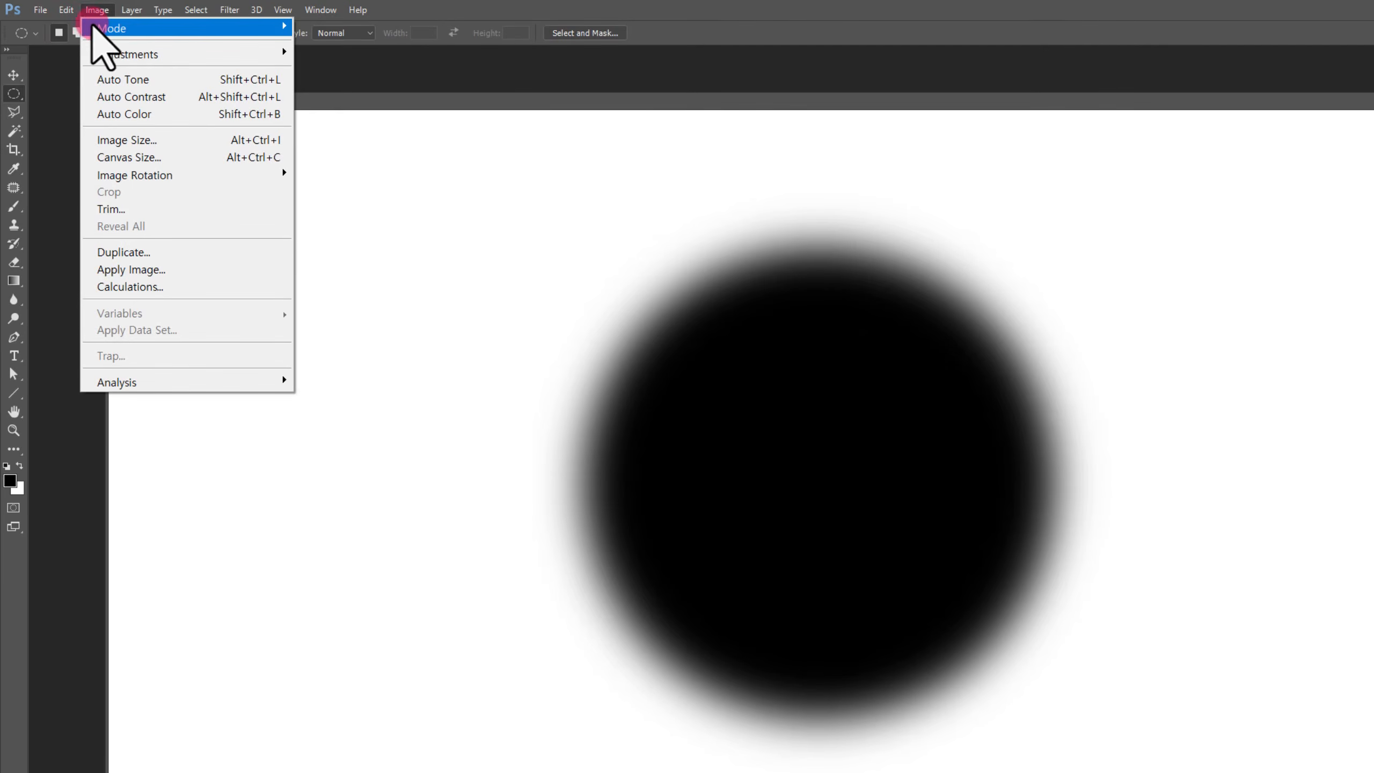
mouse_move(92, 33)
left_click(272, 29)
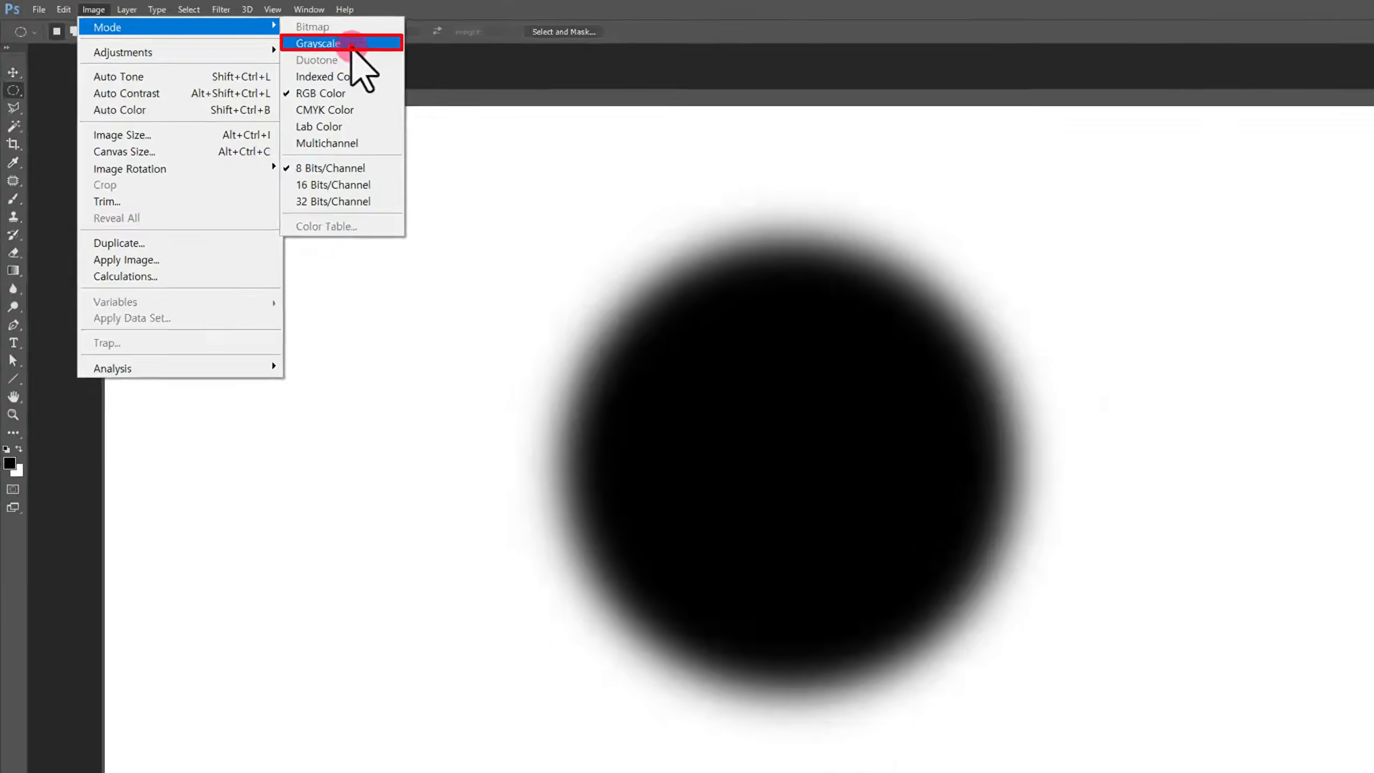
left_click(351, 47)
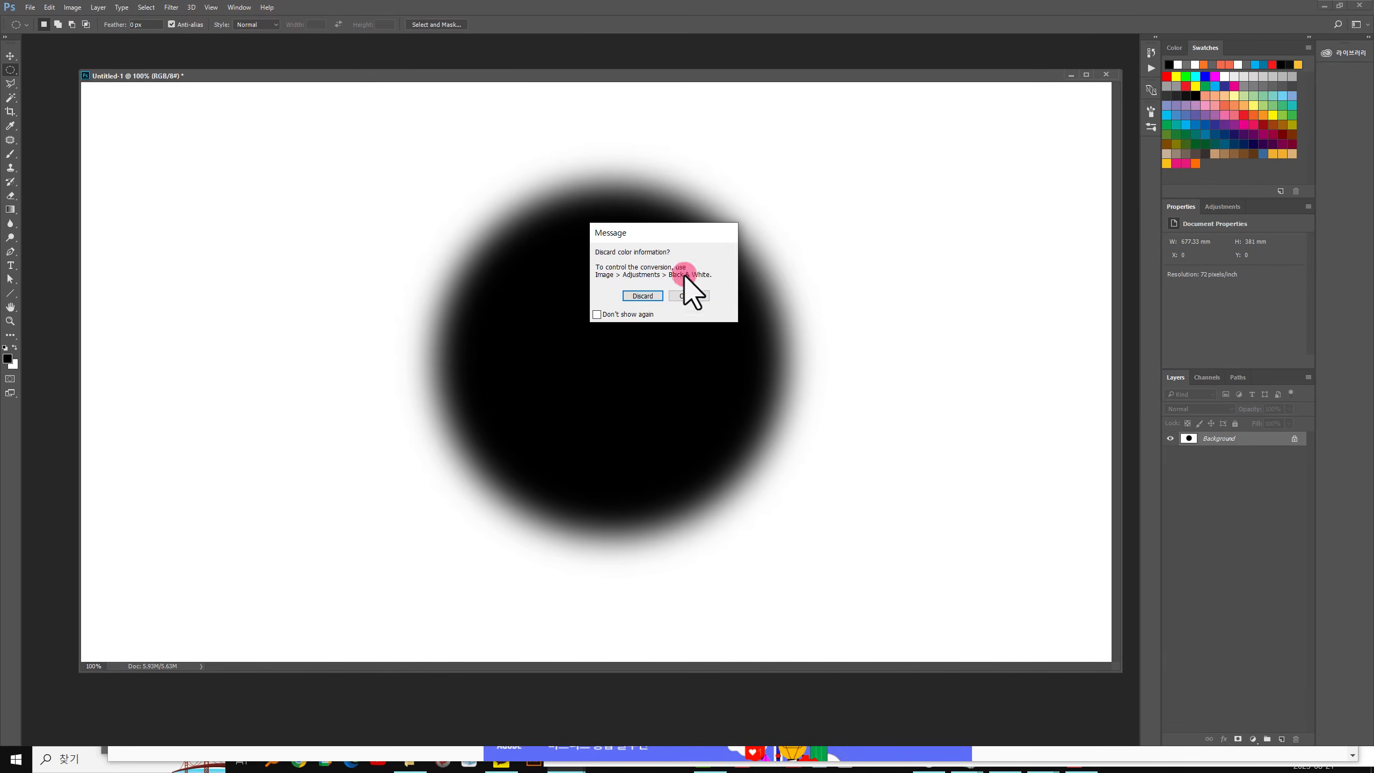
left_click(642, 296)
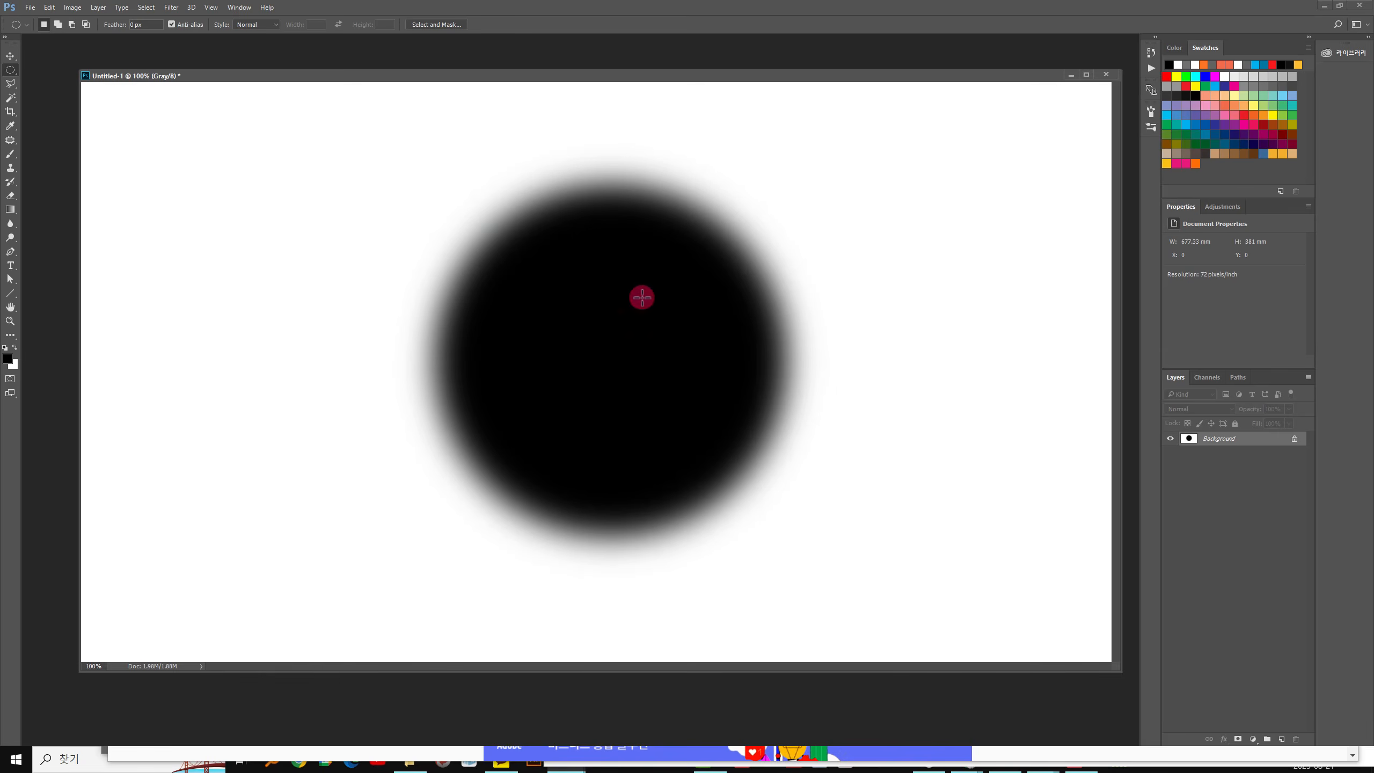
Step: Try Color Halftone on the blurred grayscale circle with a maximum radius of 15 pixels and undo it
left_click(168, 8)
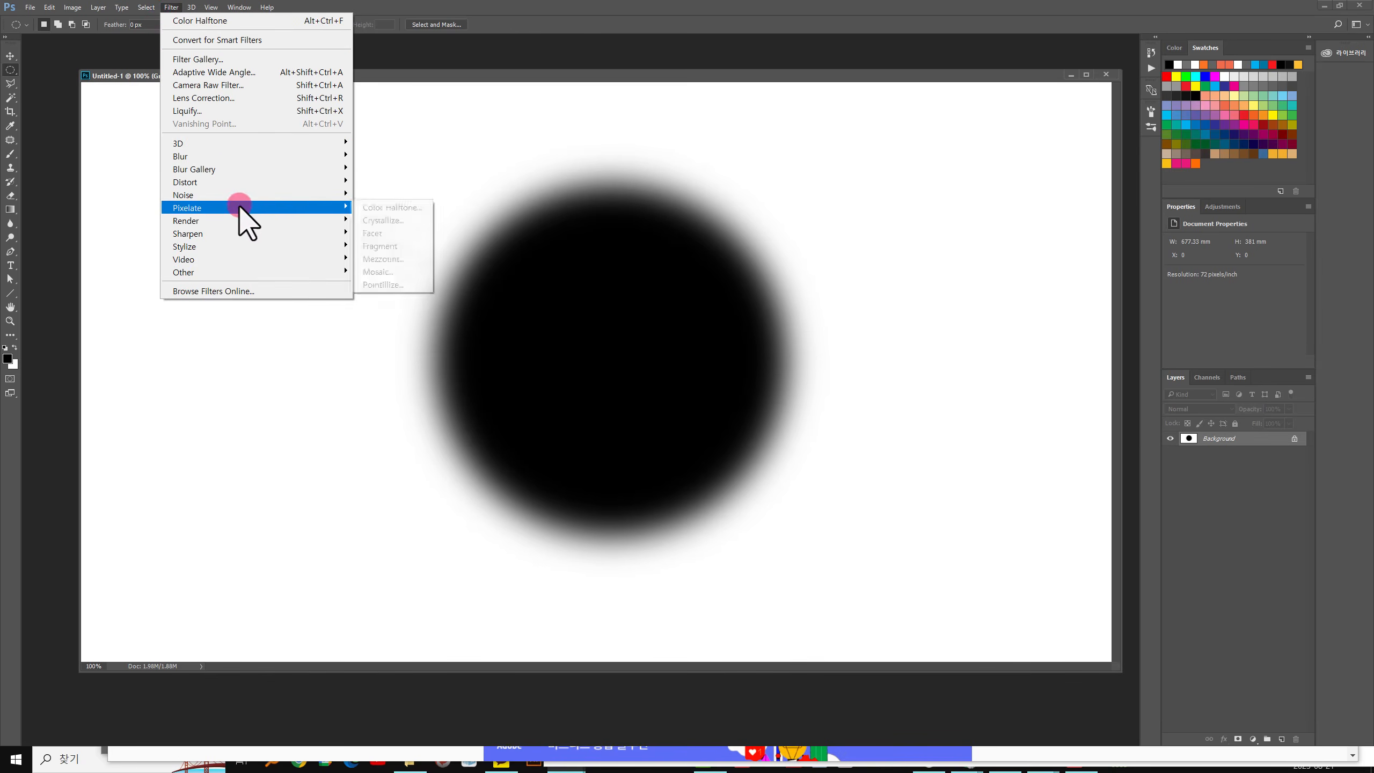
mouse_move(241, 208)
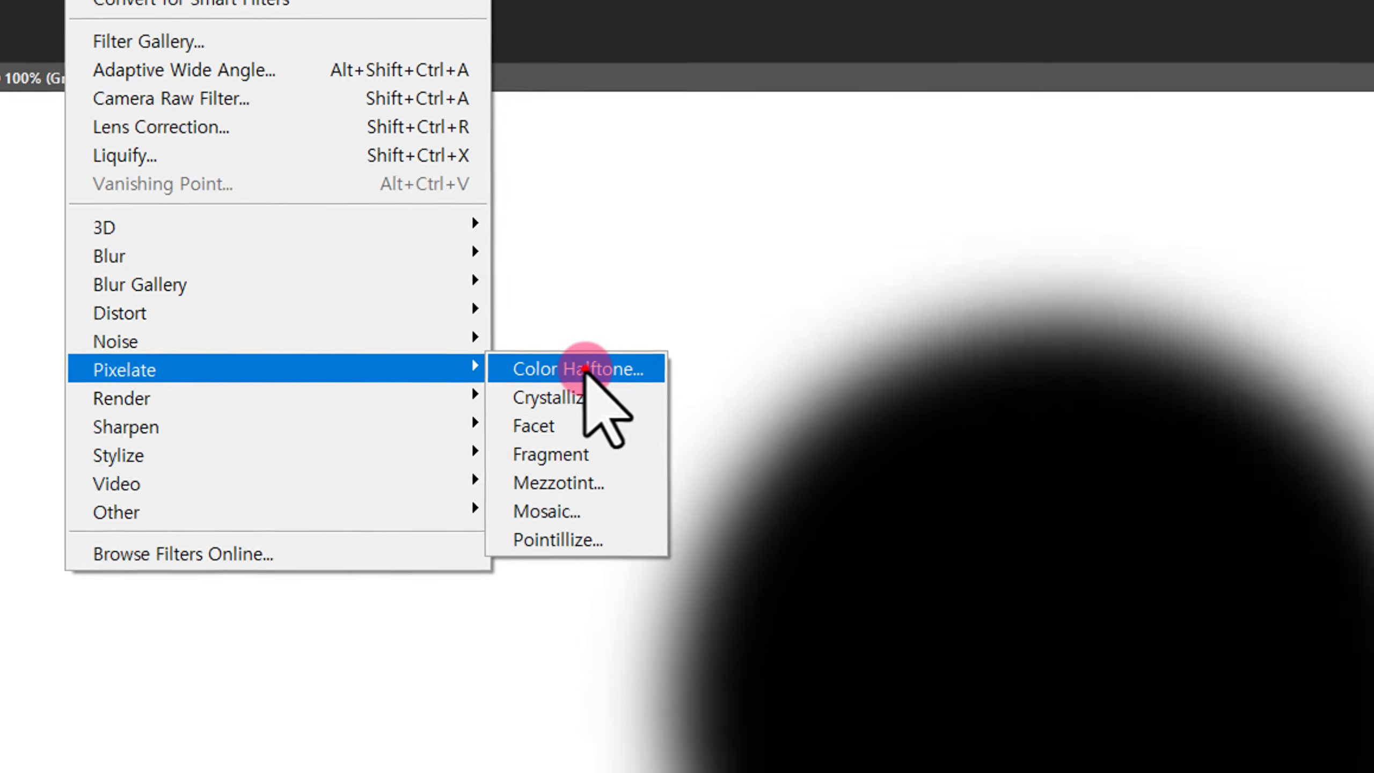
left_click(871, 460)
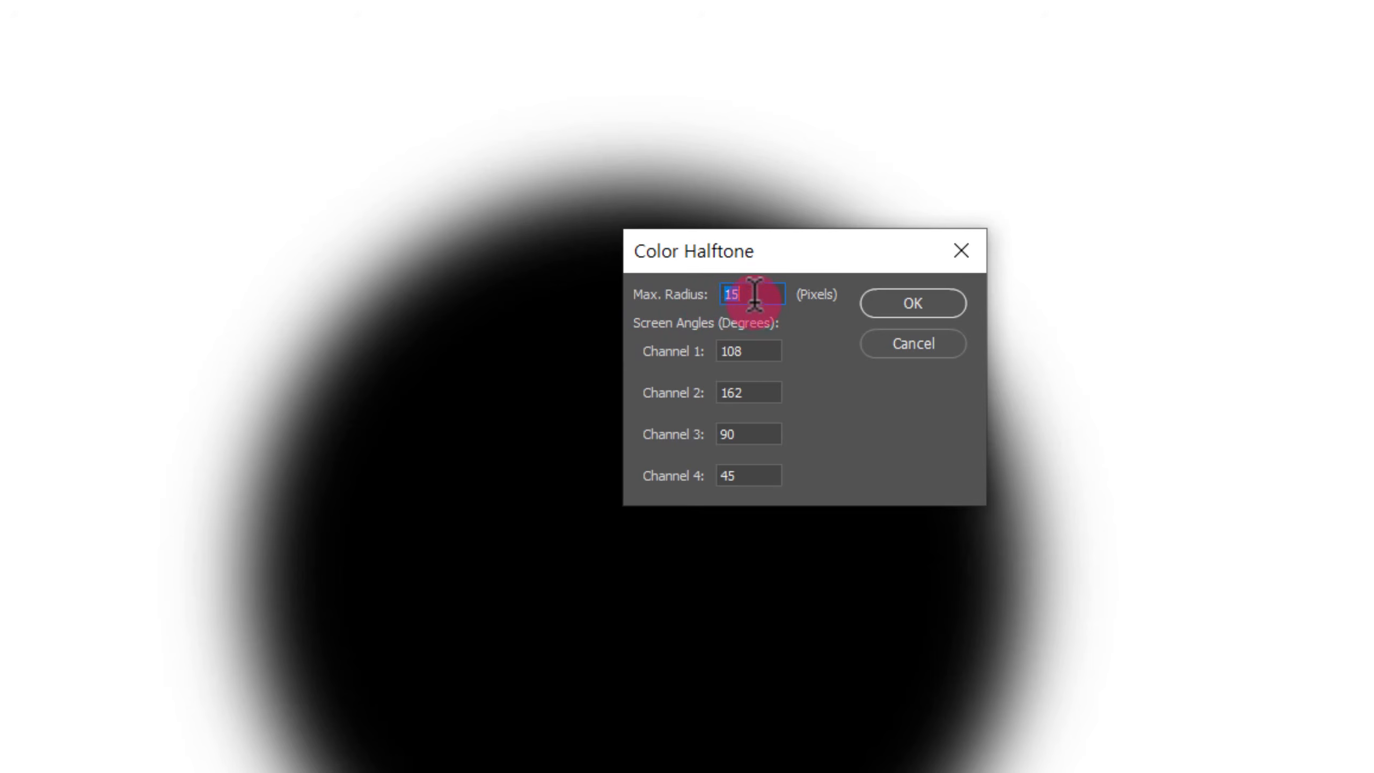
left_click(901, 303)
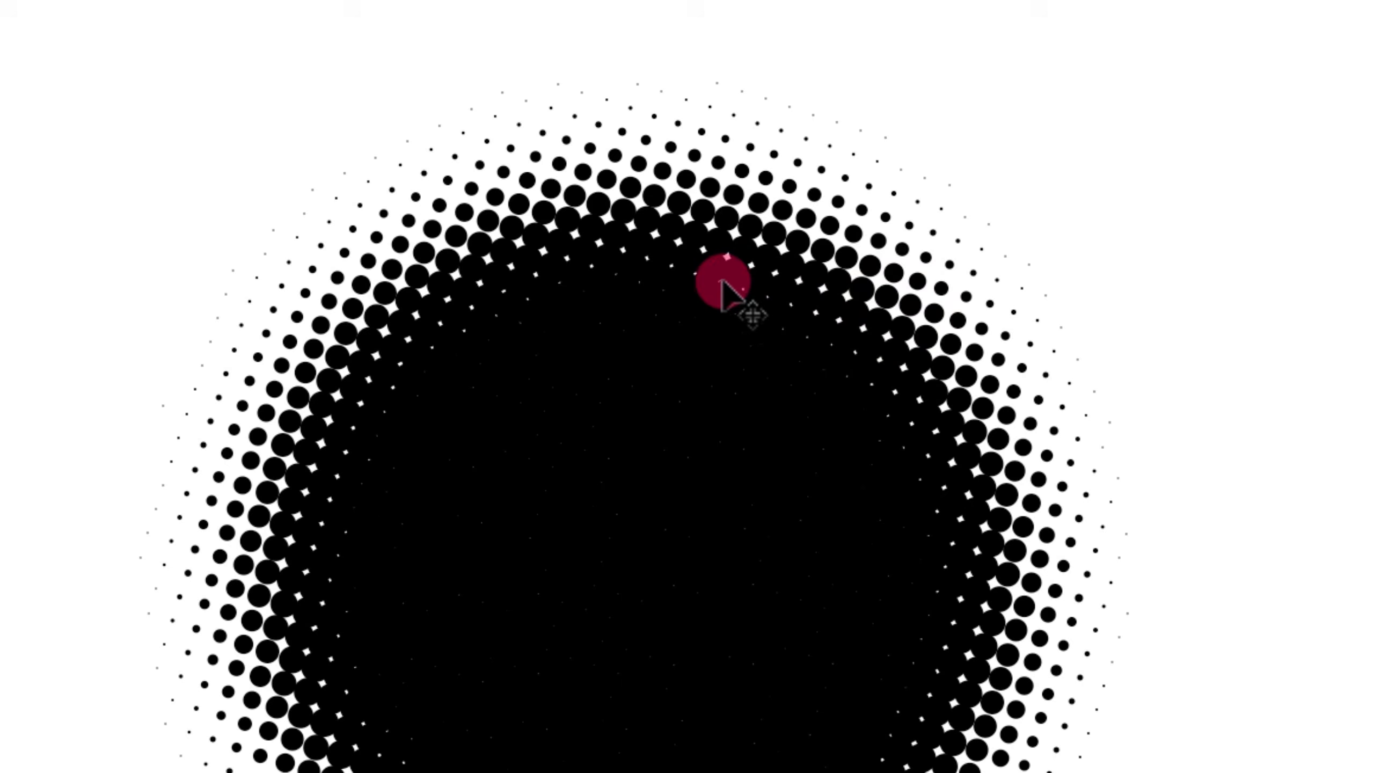
key("ctrl+z")
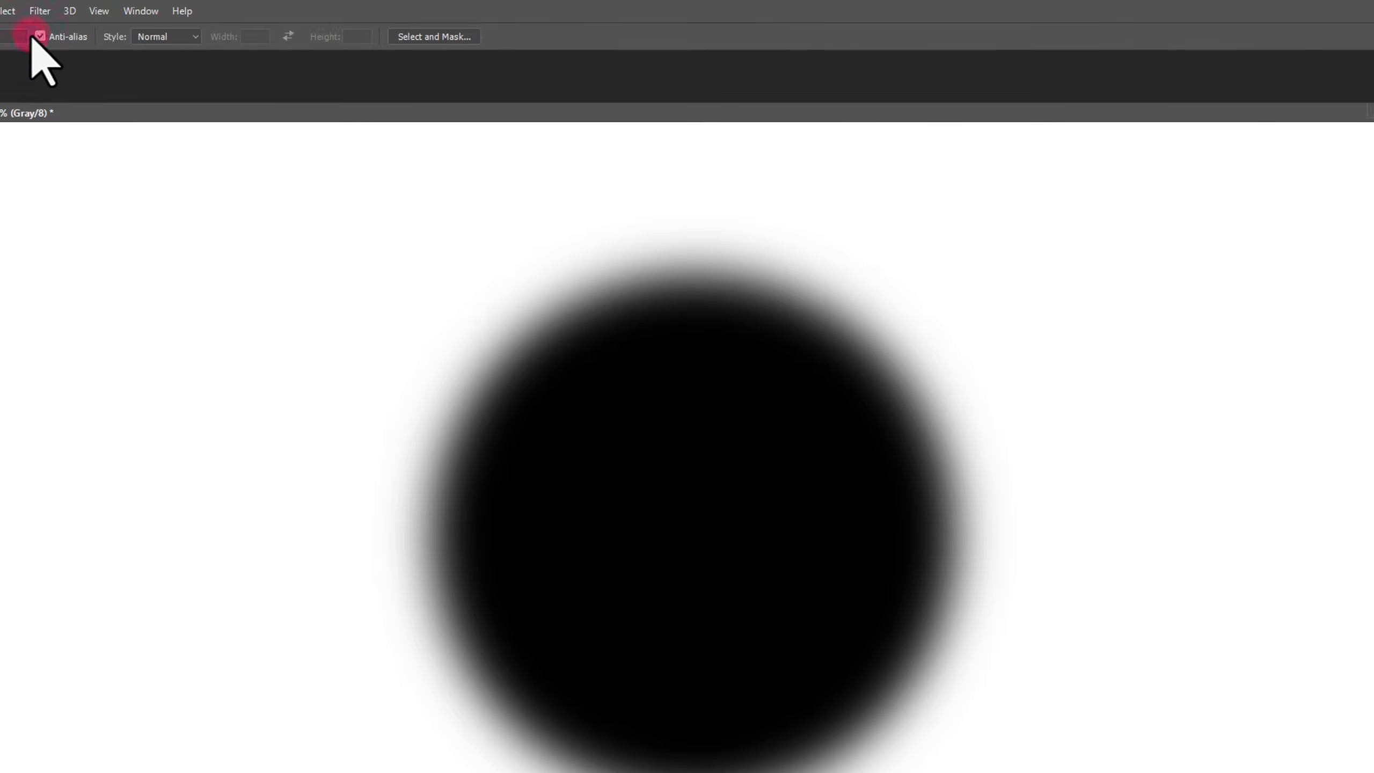
Step: Try a finer Color Halftone on the grayscale circle with a maximum radius of 5 pixels and undo it
left_click(40, 10)
mouse_move(181, 288)
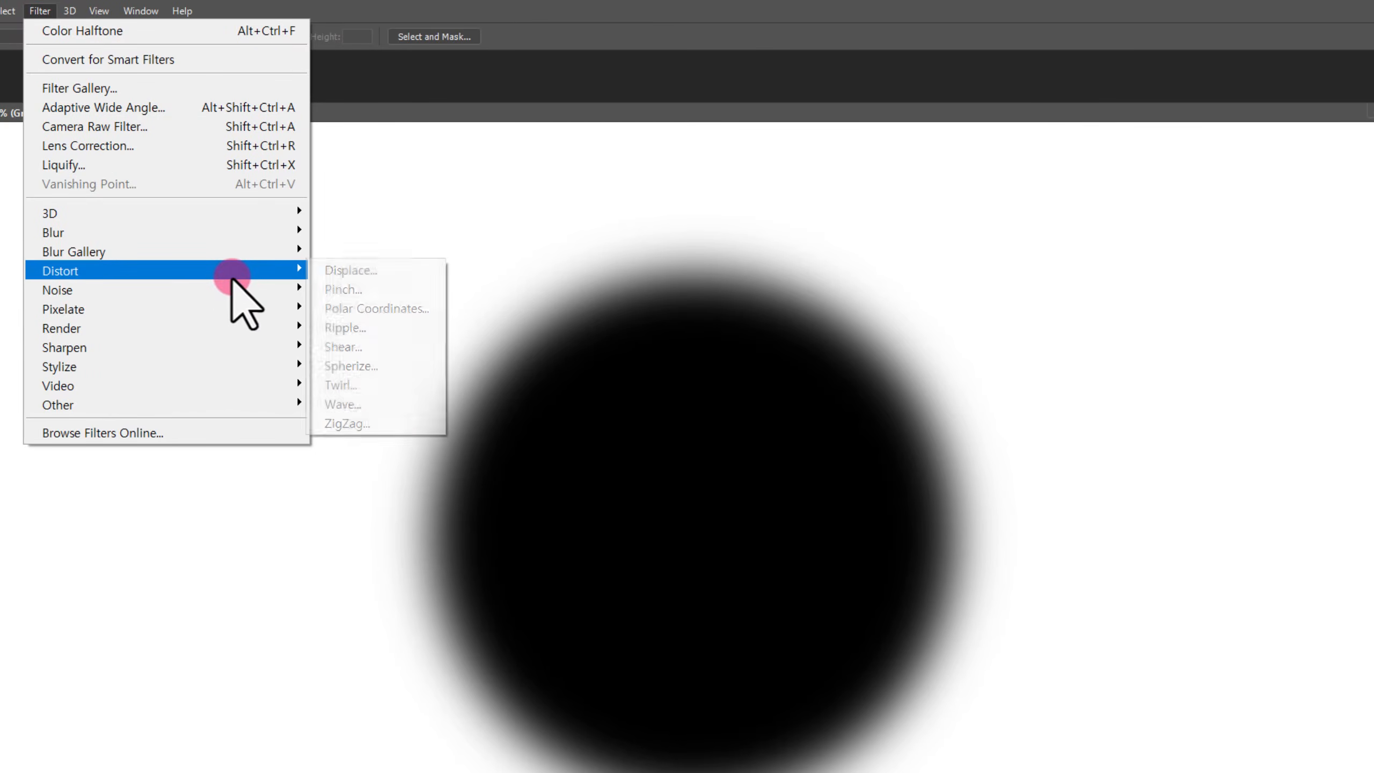
mouse_move(234, 319)
left_click(343, 310)
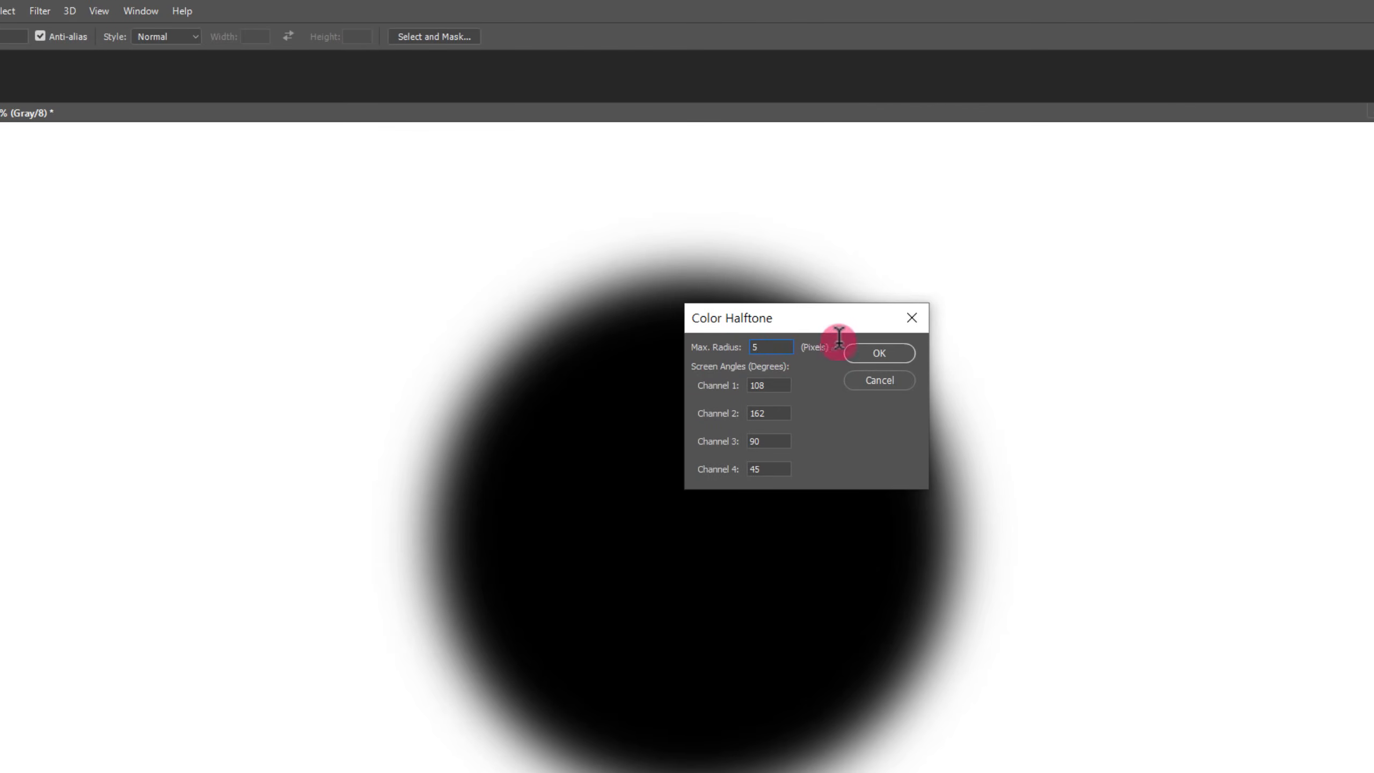
type("5")
left_click(861, 352)
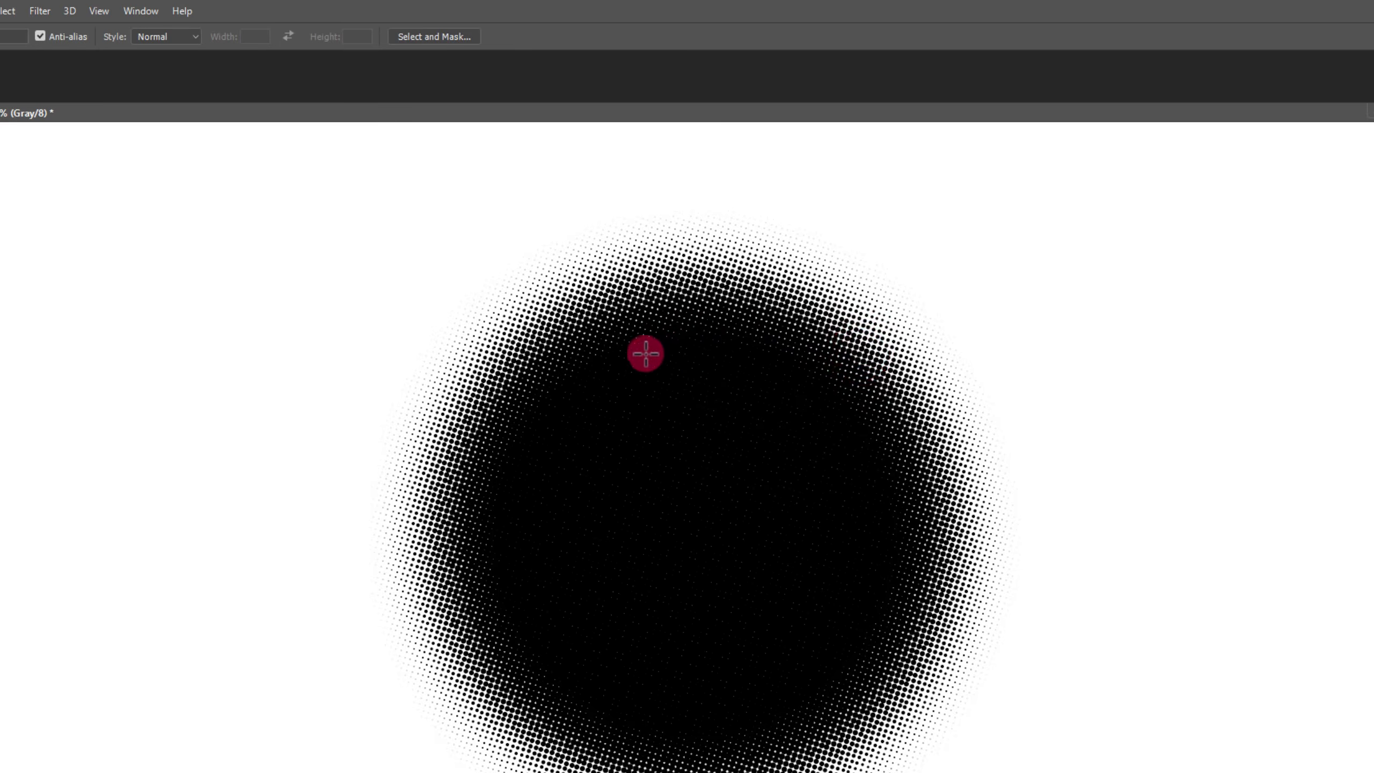
key("ctrl+z")
Step: Apply Color Halftone to the blurred grayscale circle with a maximum radius of 15 pixels
left_click(31, 12)
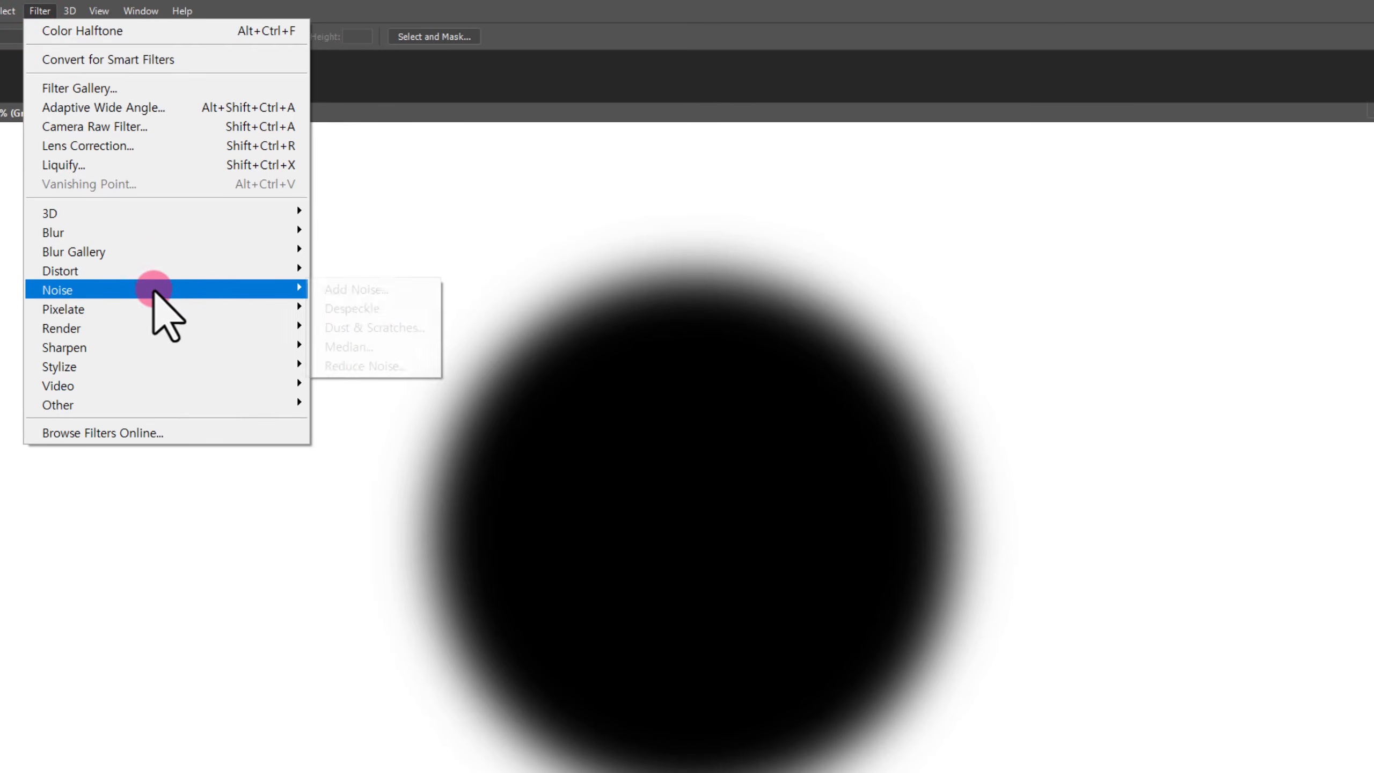
mouse_move(246, 310)
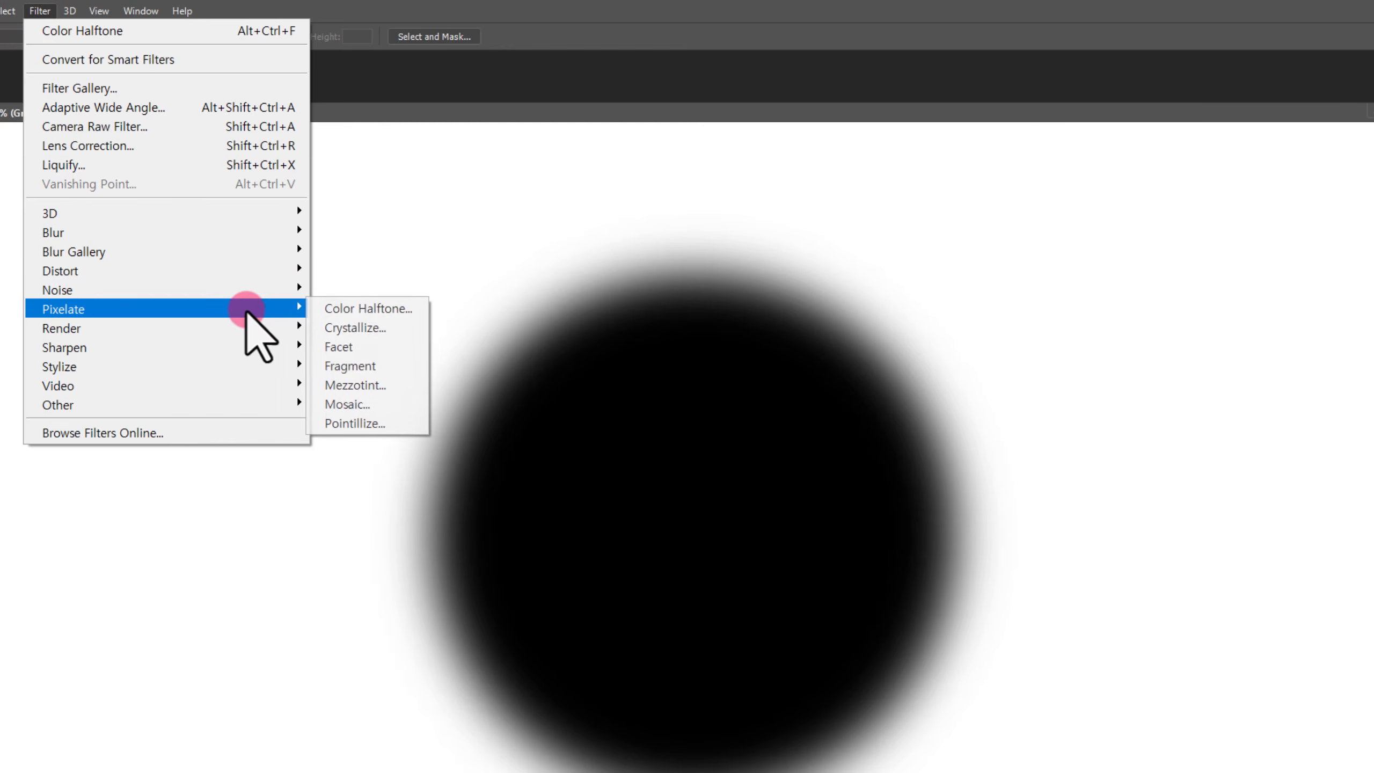
left_click(323, 309)
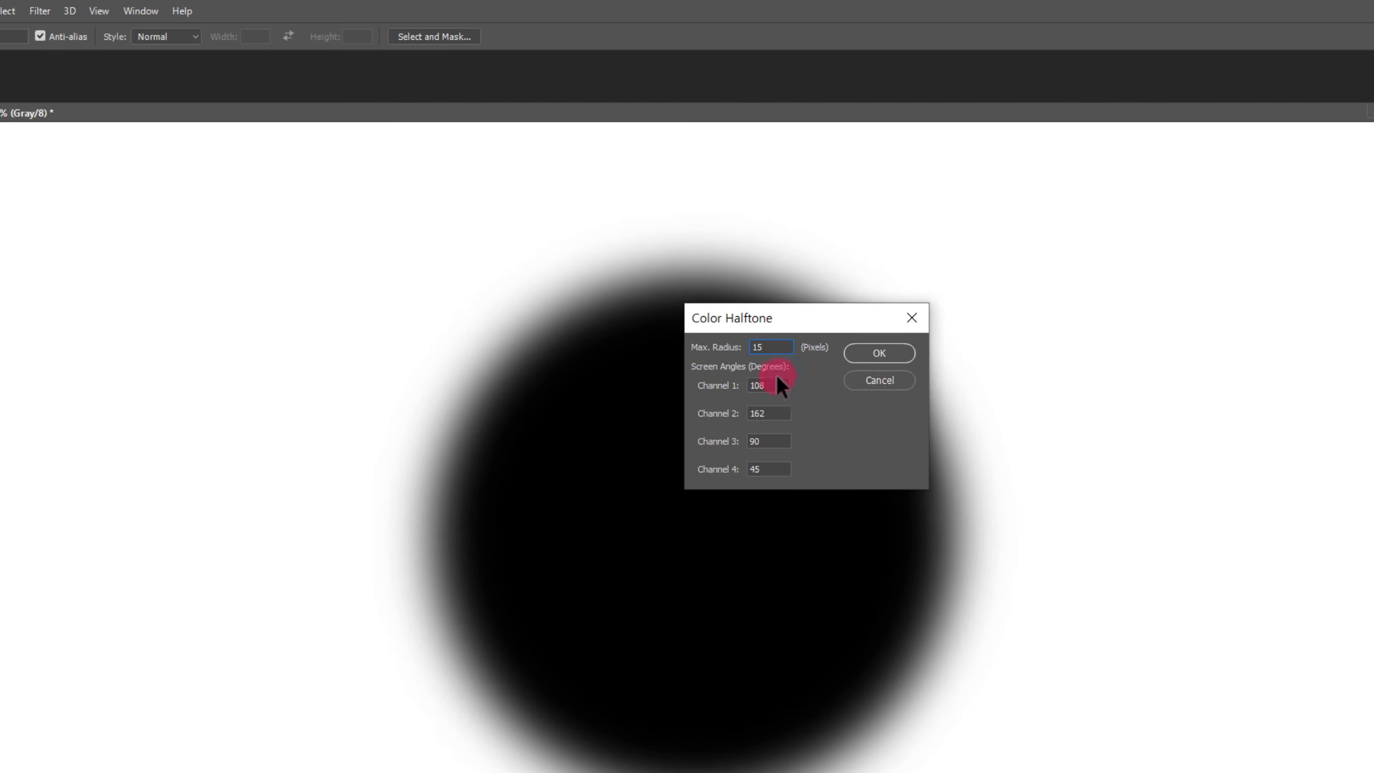
left_click(879, 351)
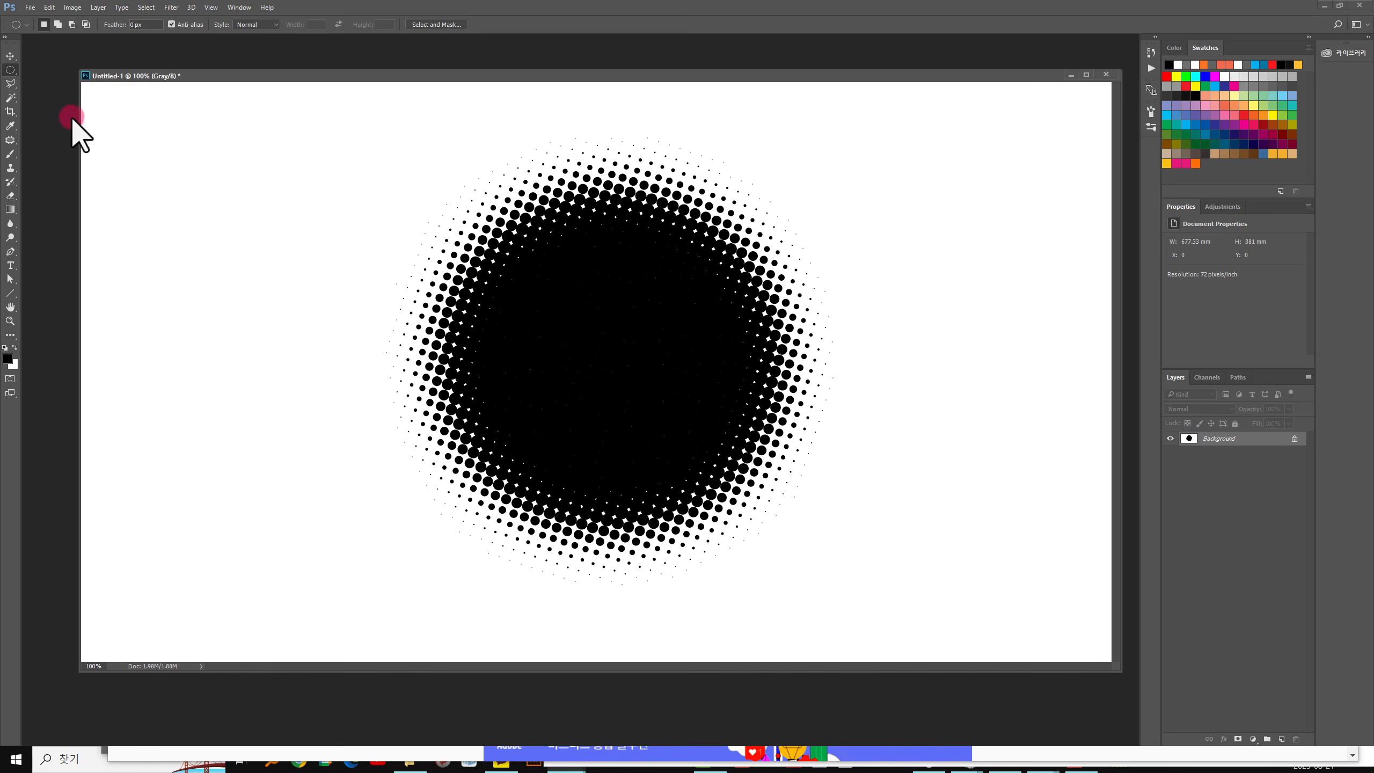
Step: Select all black areas of the halftone circle, including the separate dots, using the Magic Wand with Contiguous turned off
left_click(12, 98)
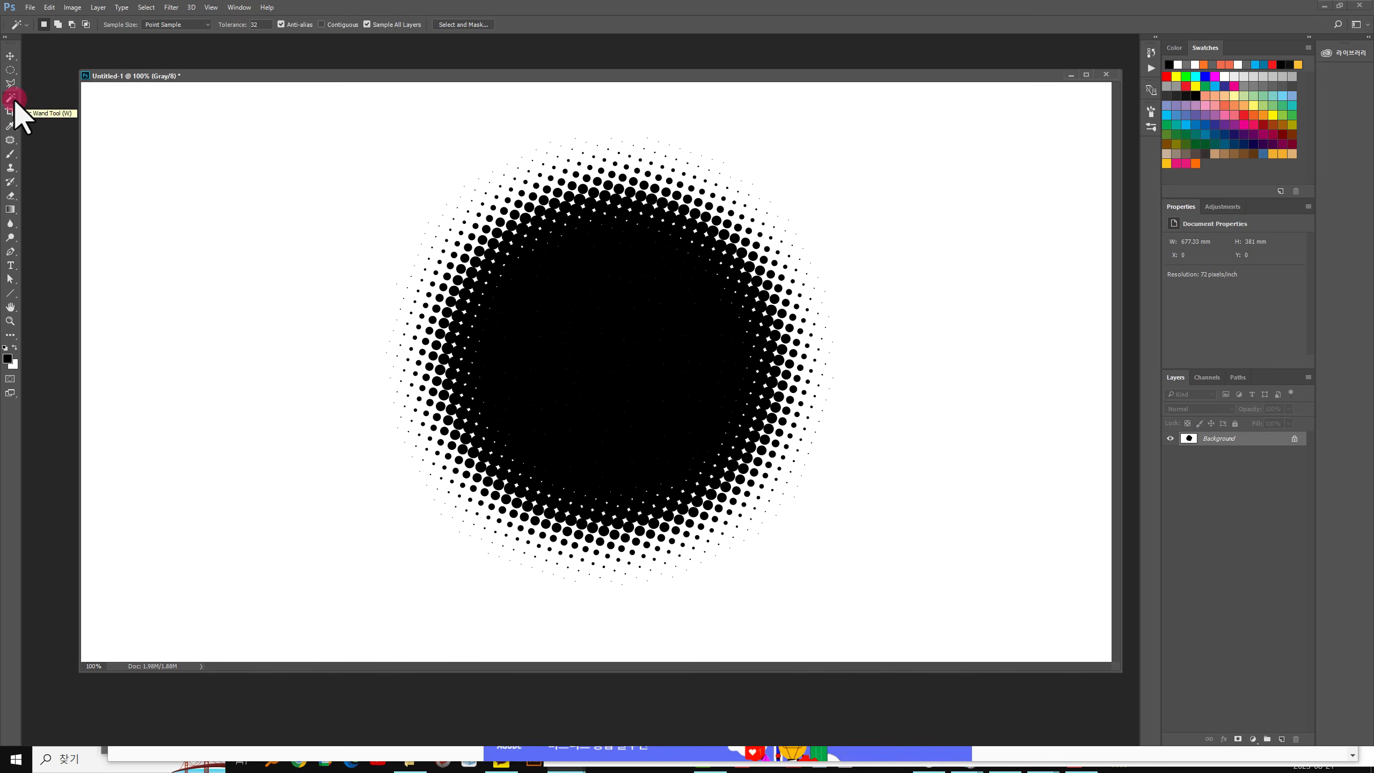
left_click(333, 25)
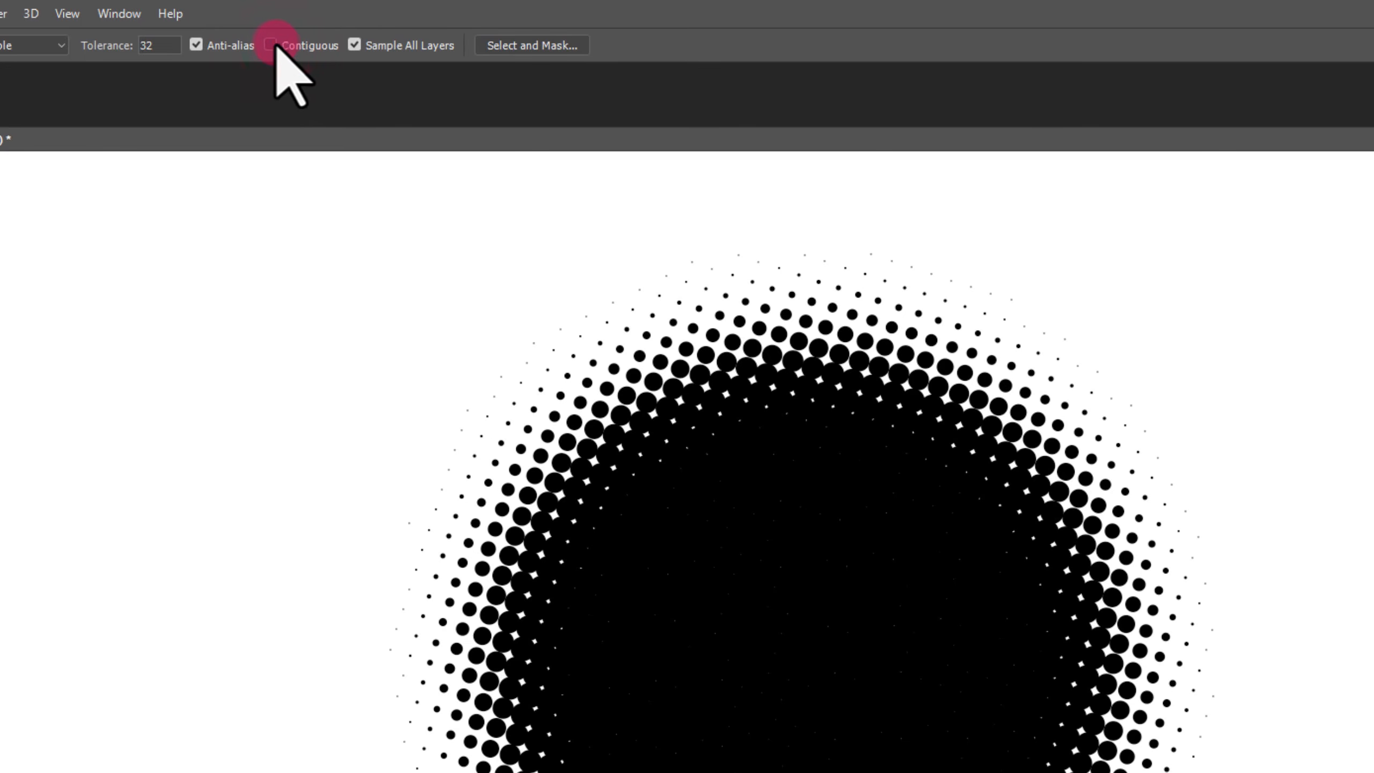
left_click(271, 45)
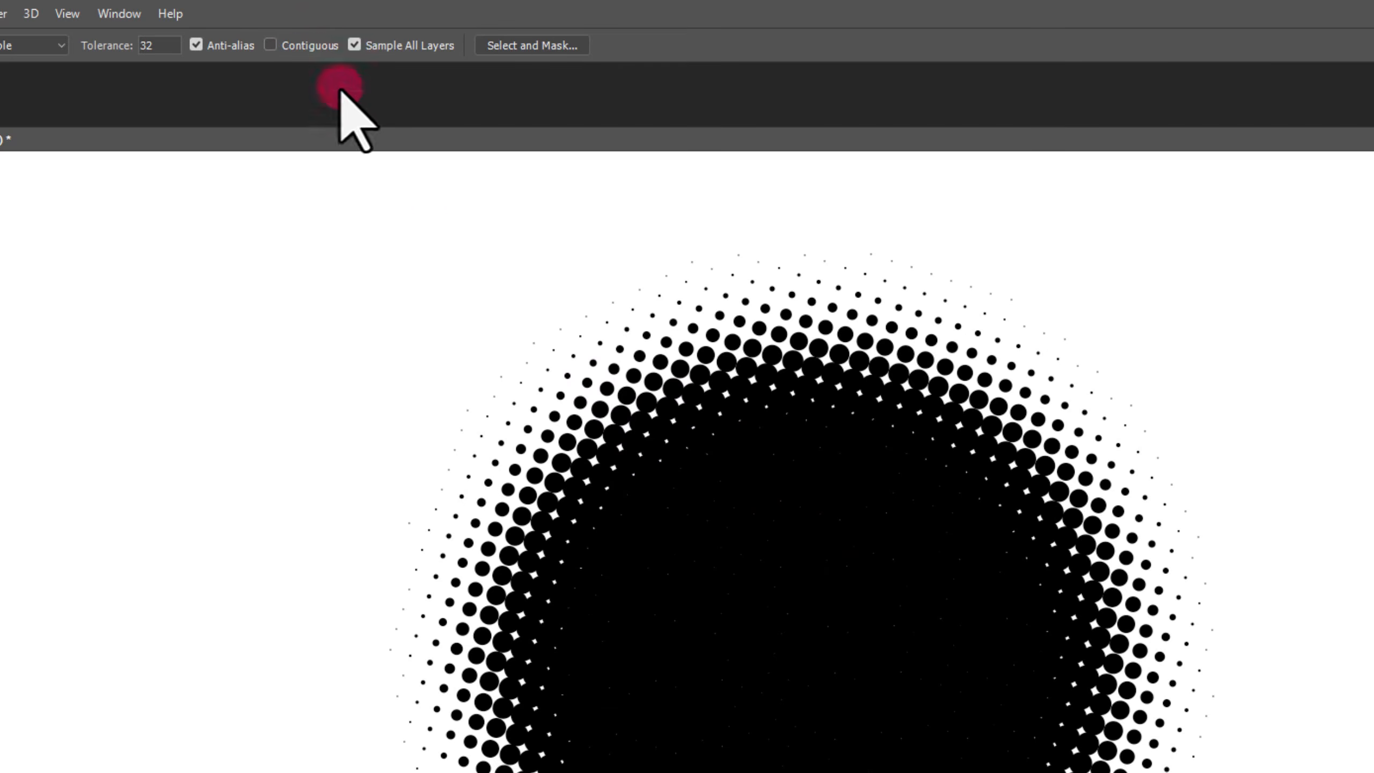
left_click(730, 569)
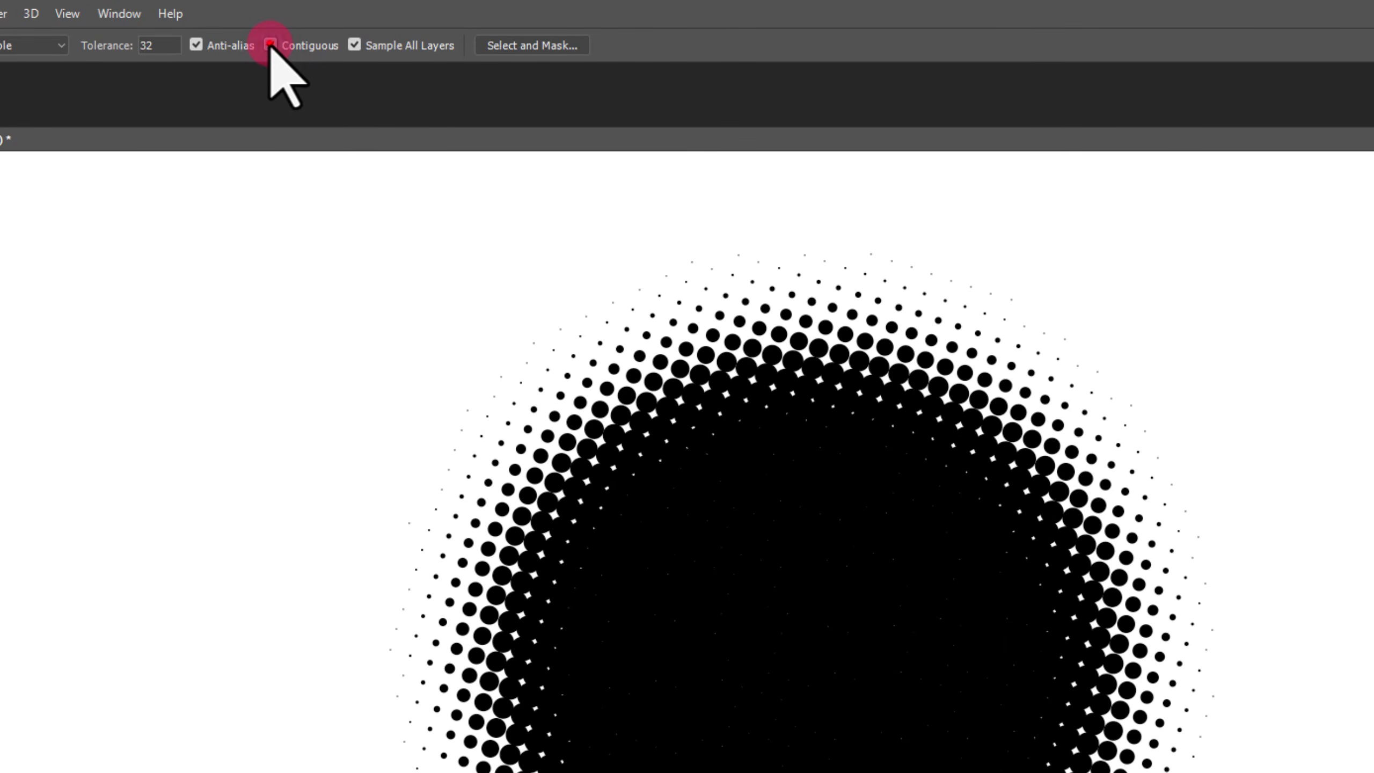
left_click(270, 46)
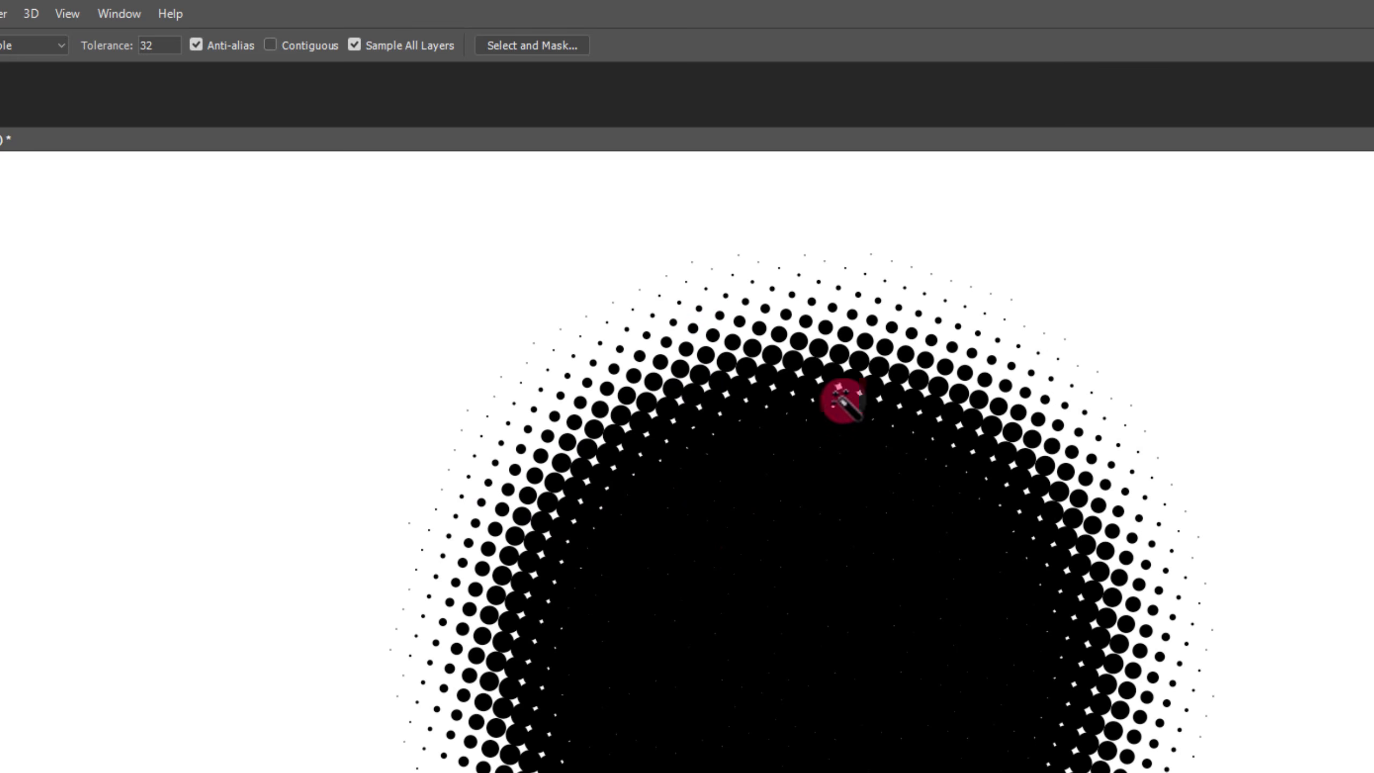
left_click(781, 530)
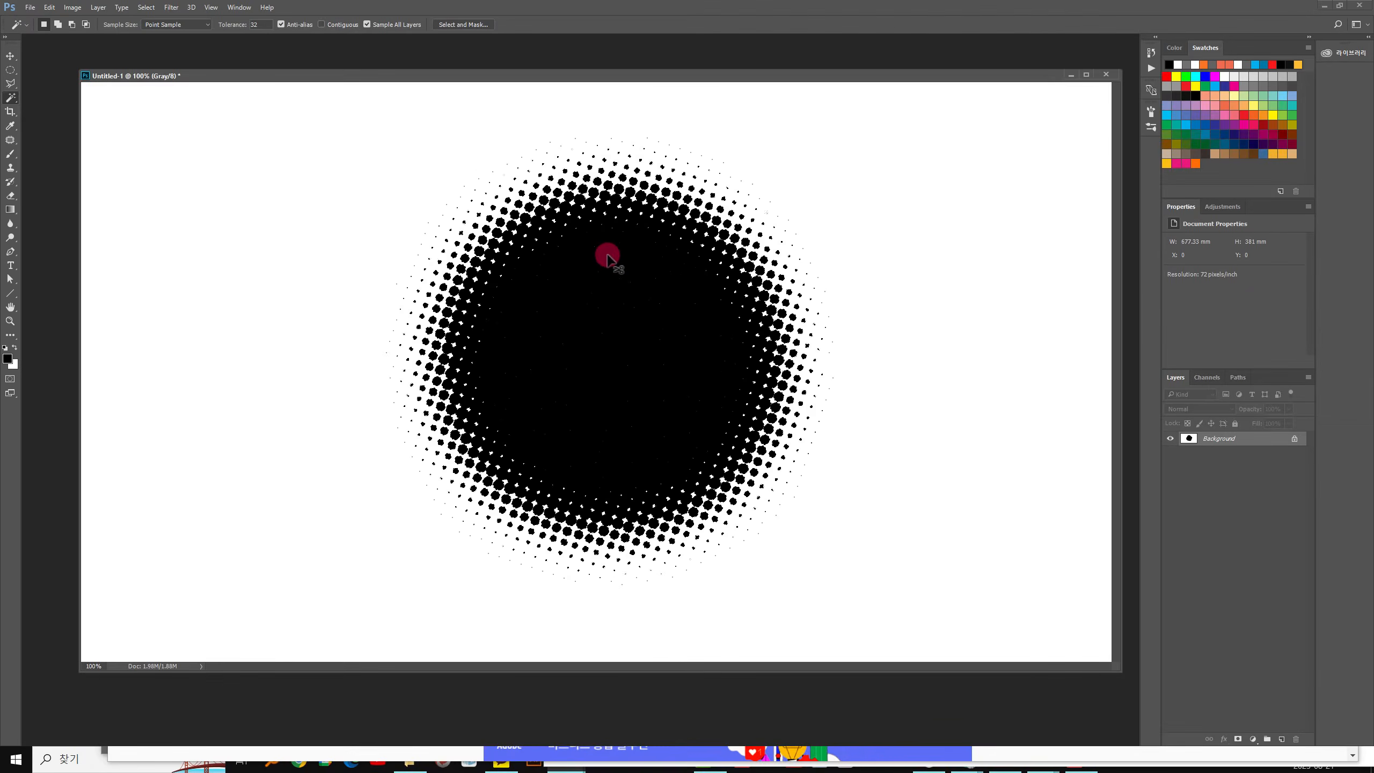
Step: Cut the selected halftone shape, fill the Background with white, and paste the shape onto its own layer named 틀
key("ctrl+x")
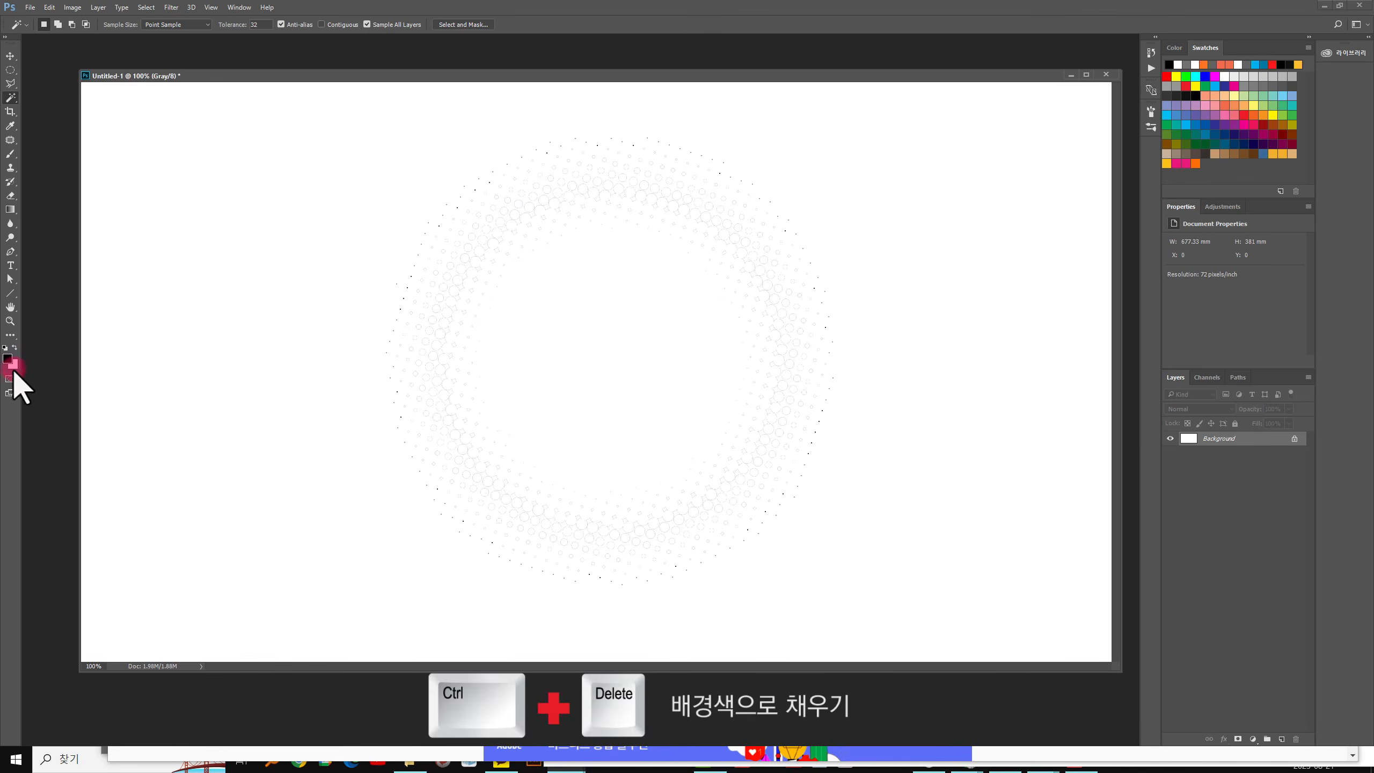
left_click(505, 358)
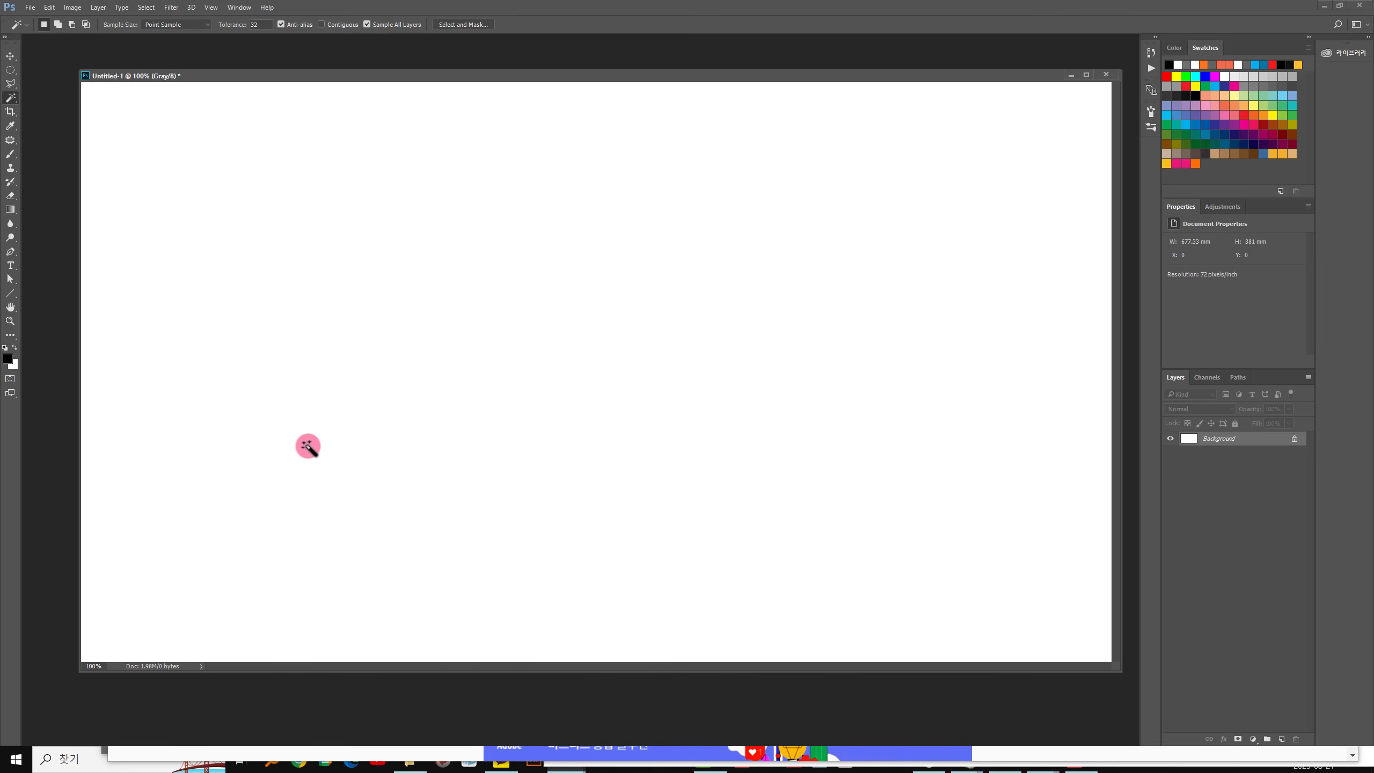
key("ctrl+v")
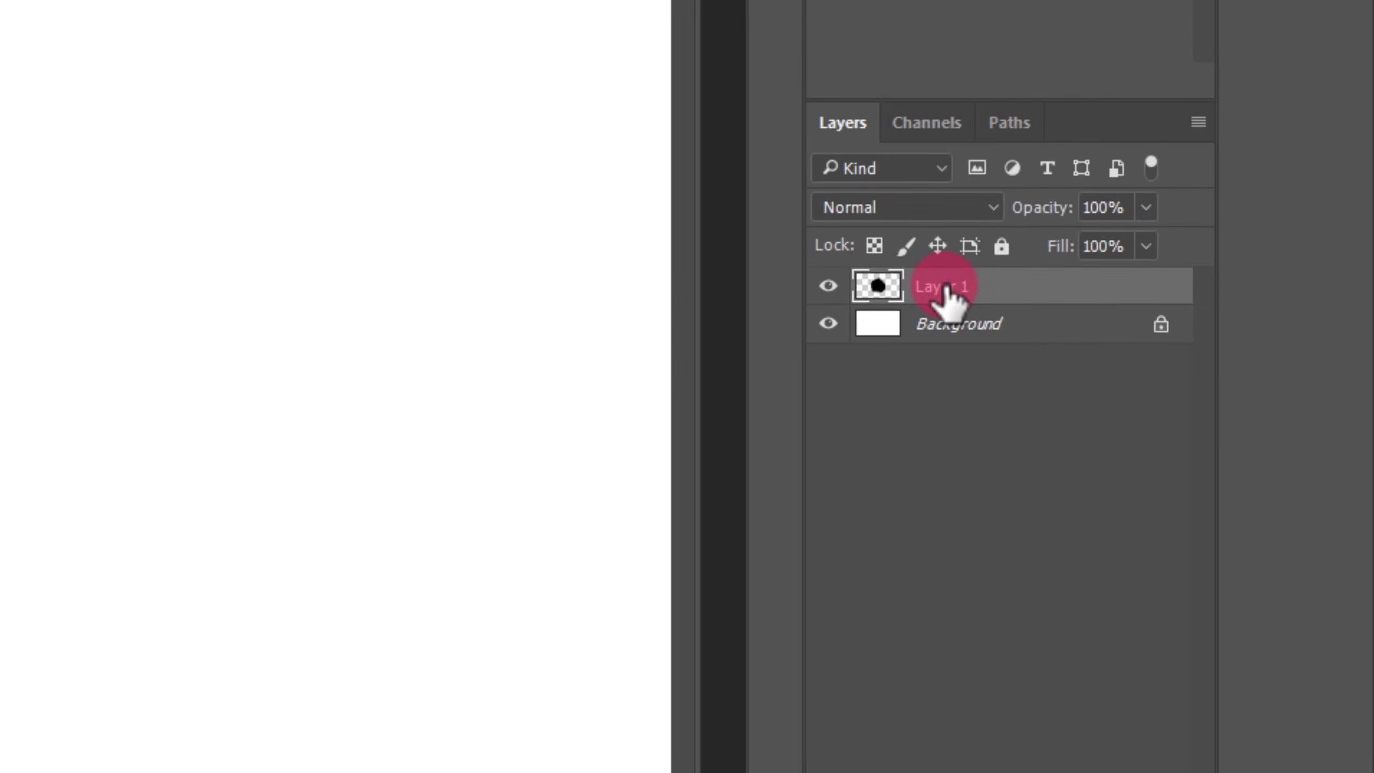
double_click(944, 287)
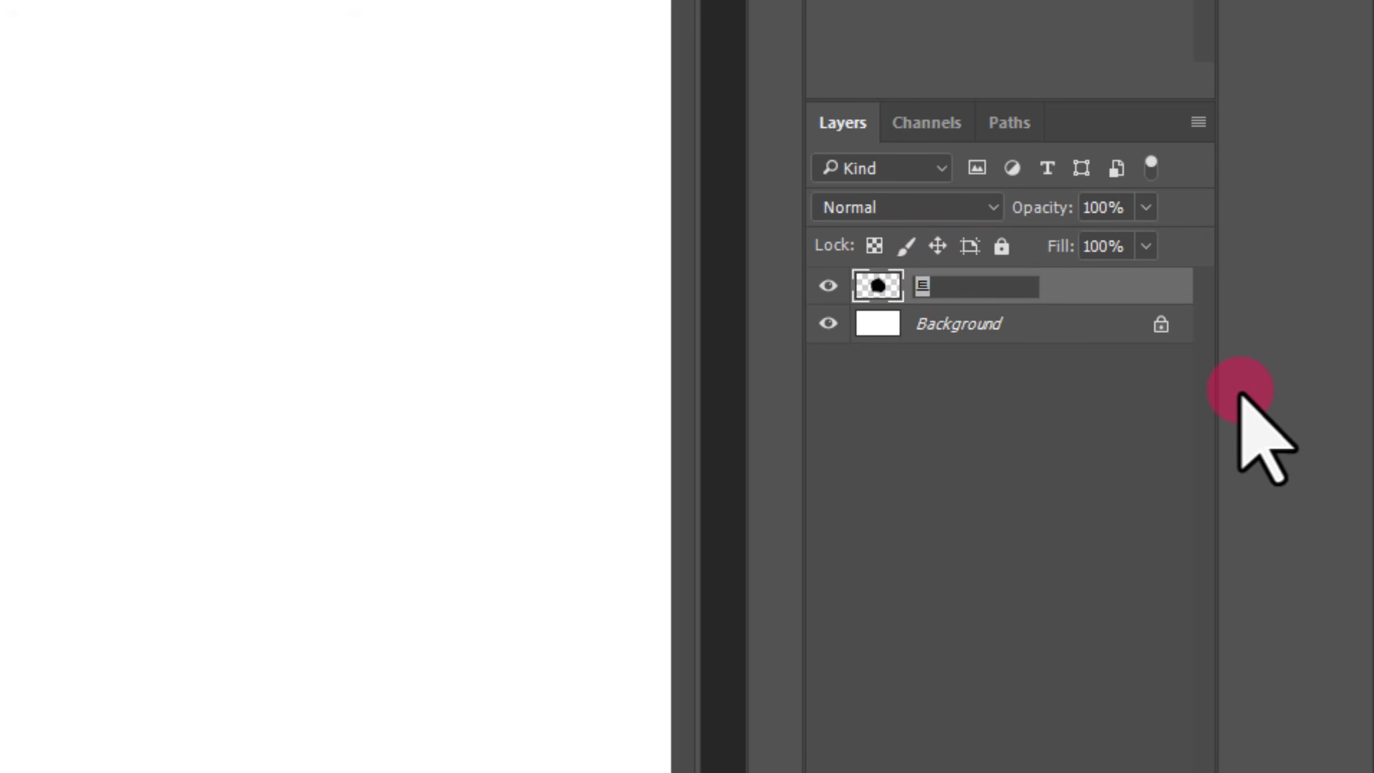
key("Return")
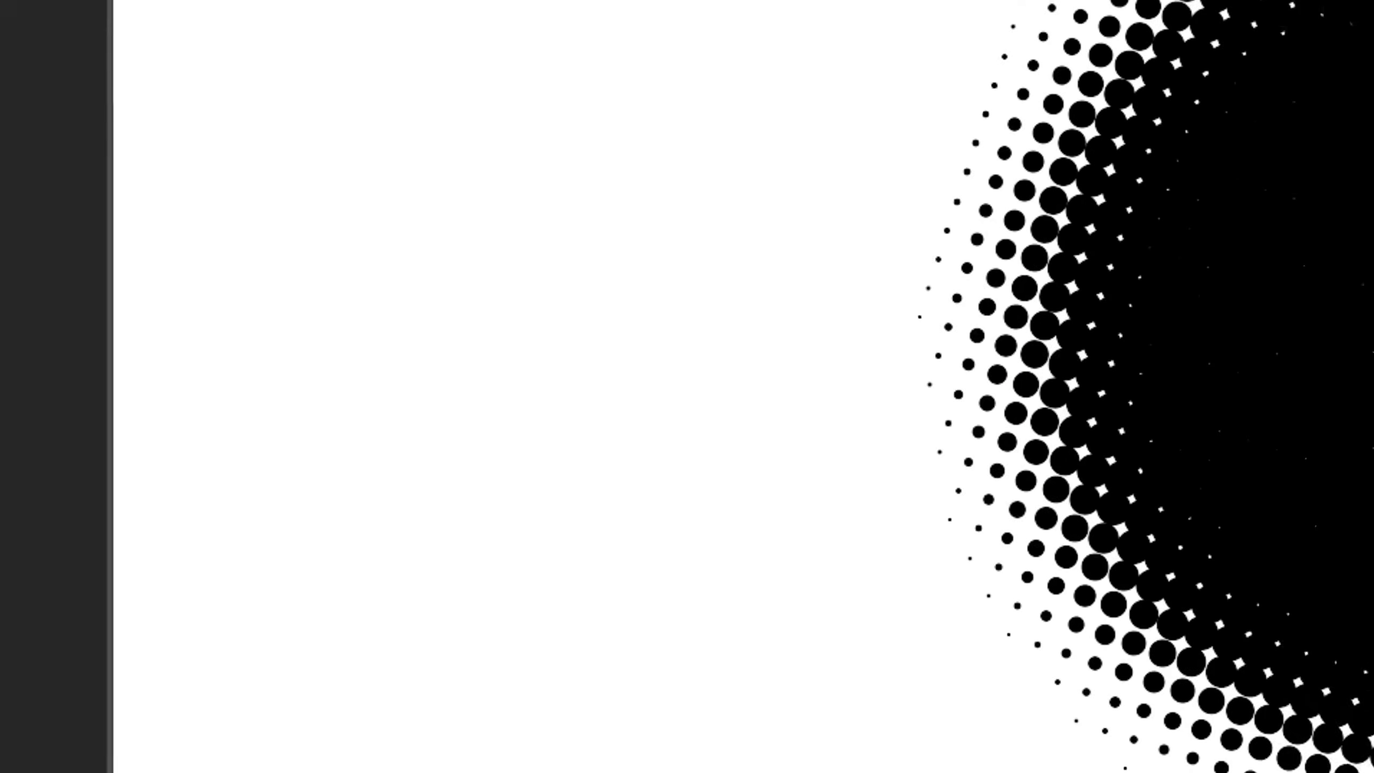
Step: Paint over the small white specks inside the halftone circle with an enlarged hard black brush
left_click(32, 209)
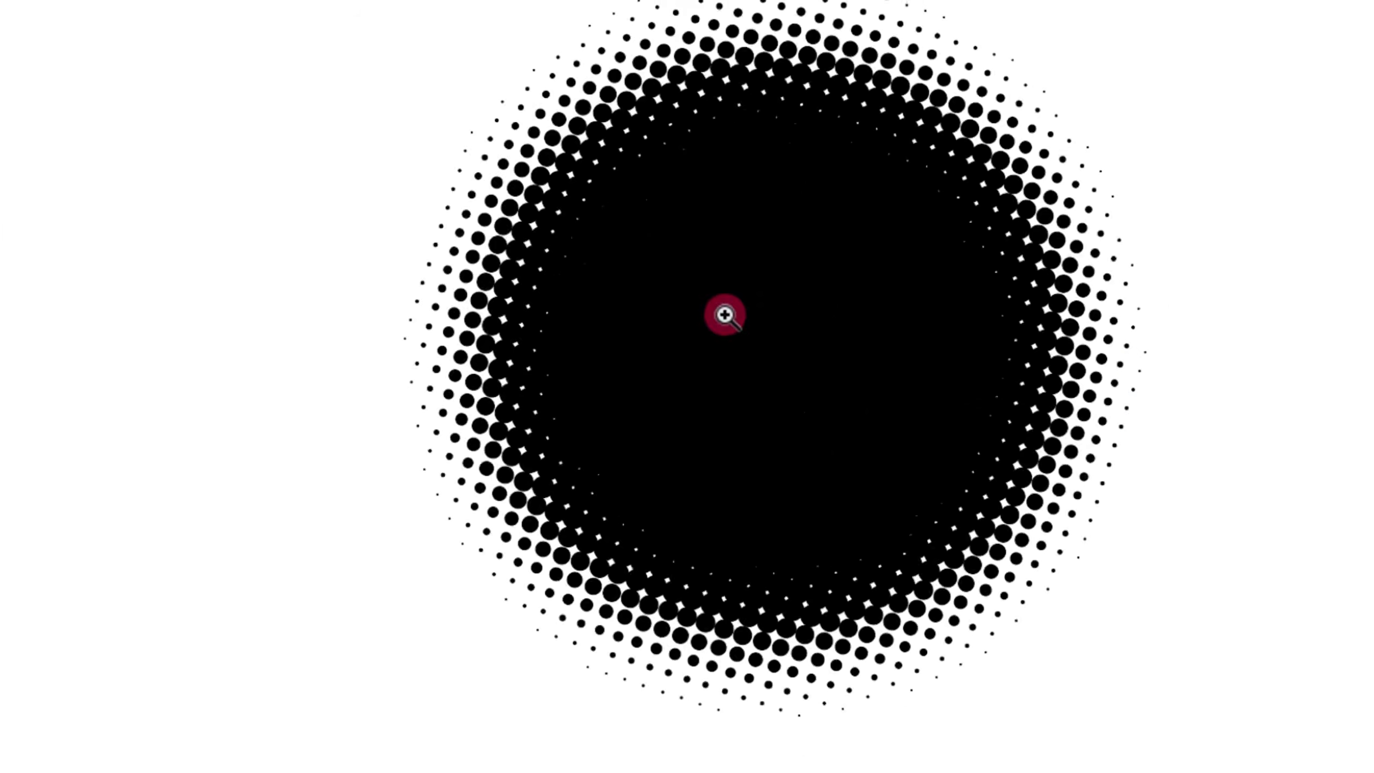
left_click(655, 318)
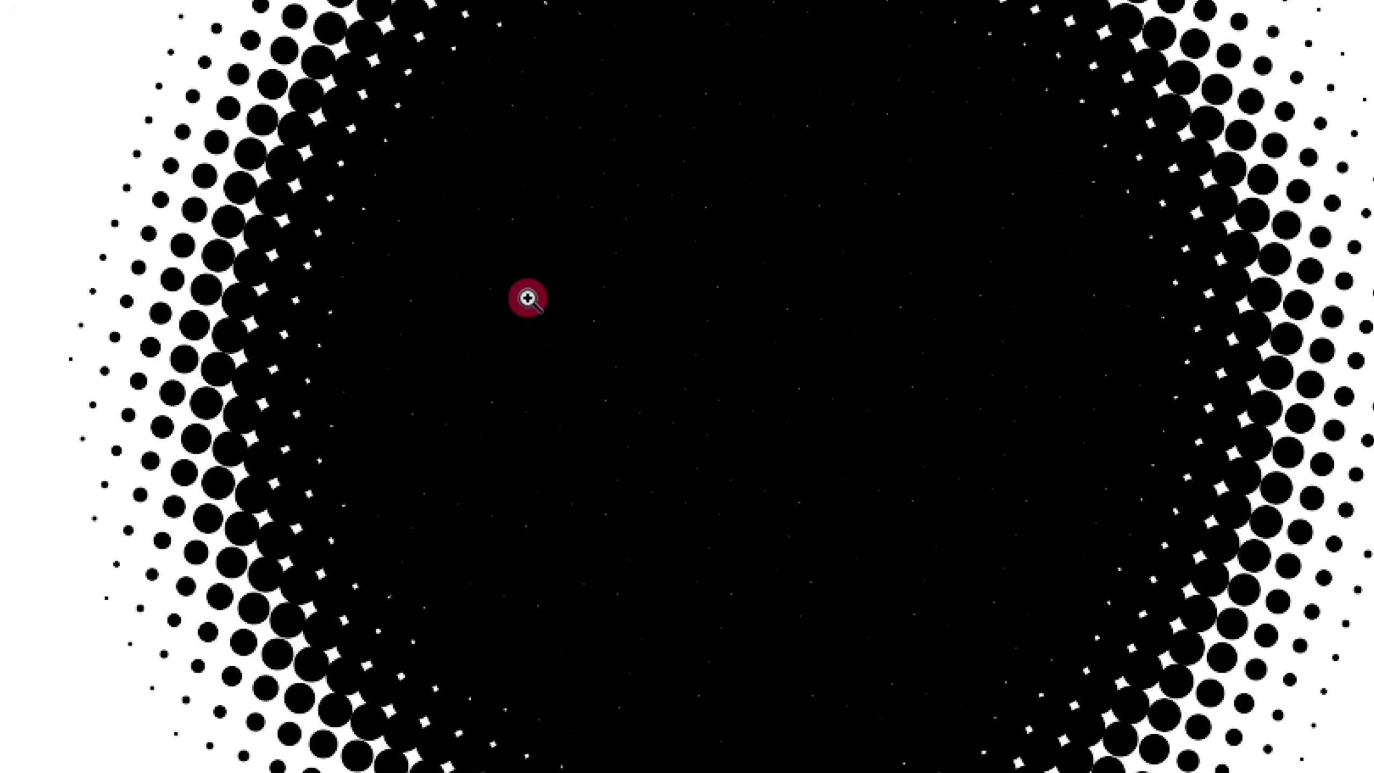
left_click(555, 237, "alt")
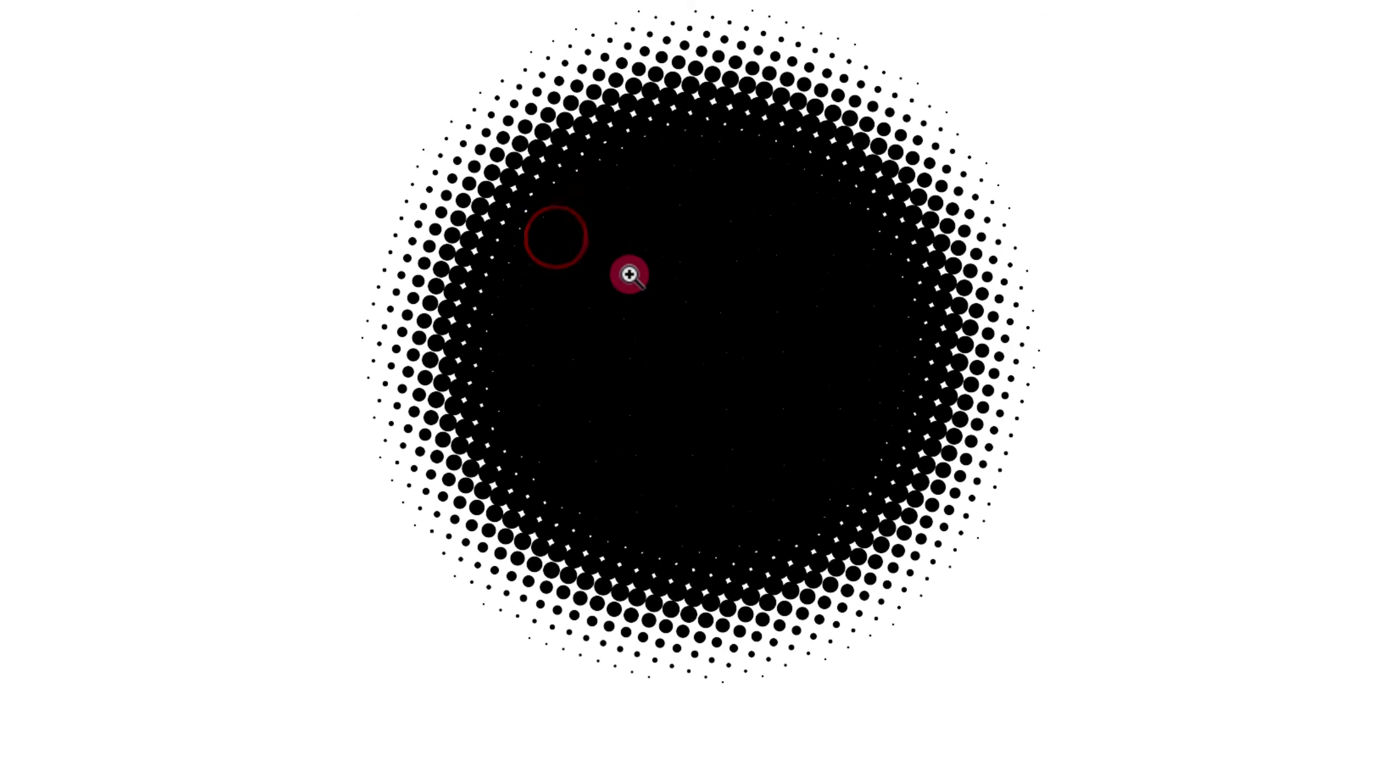
left_click(629, 272)
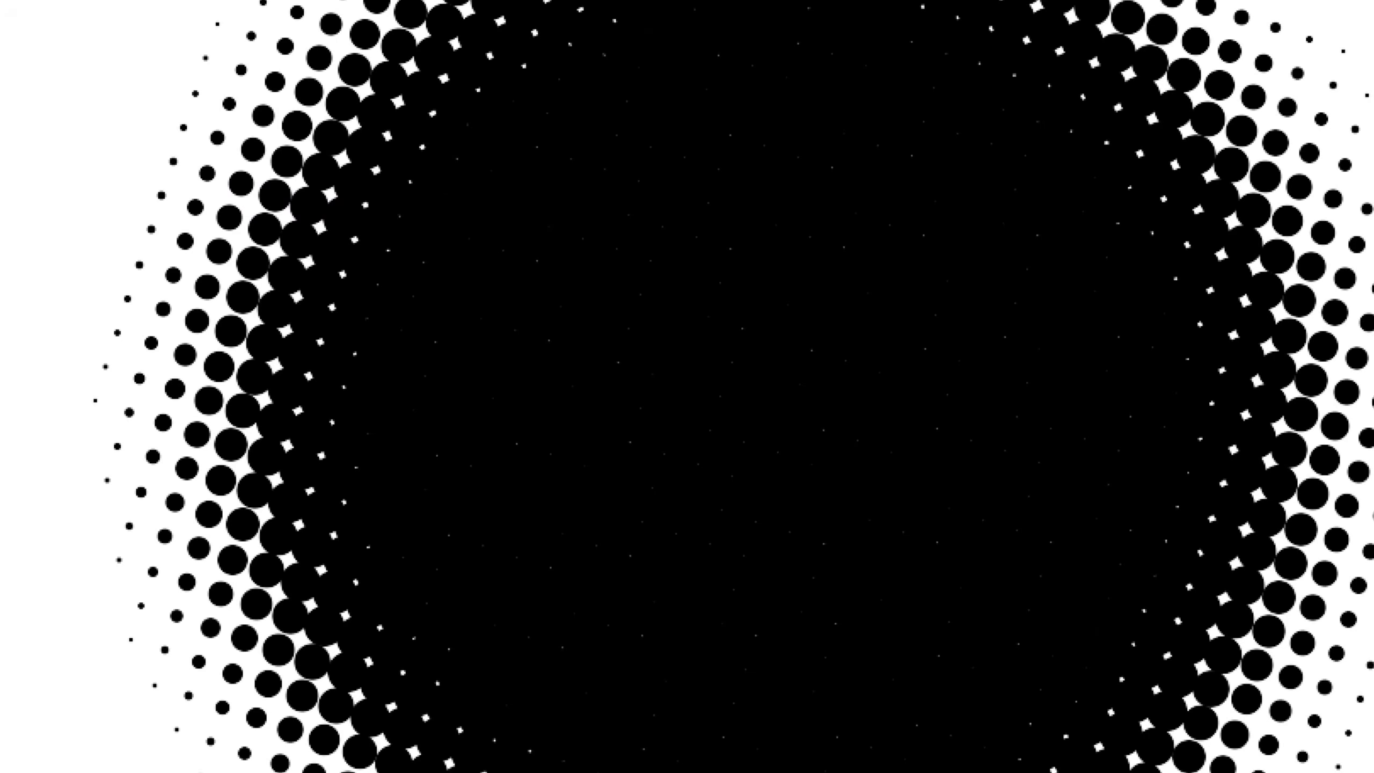
left_click(581, 307)
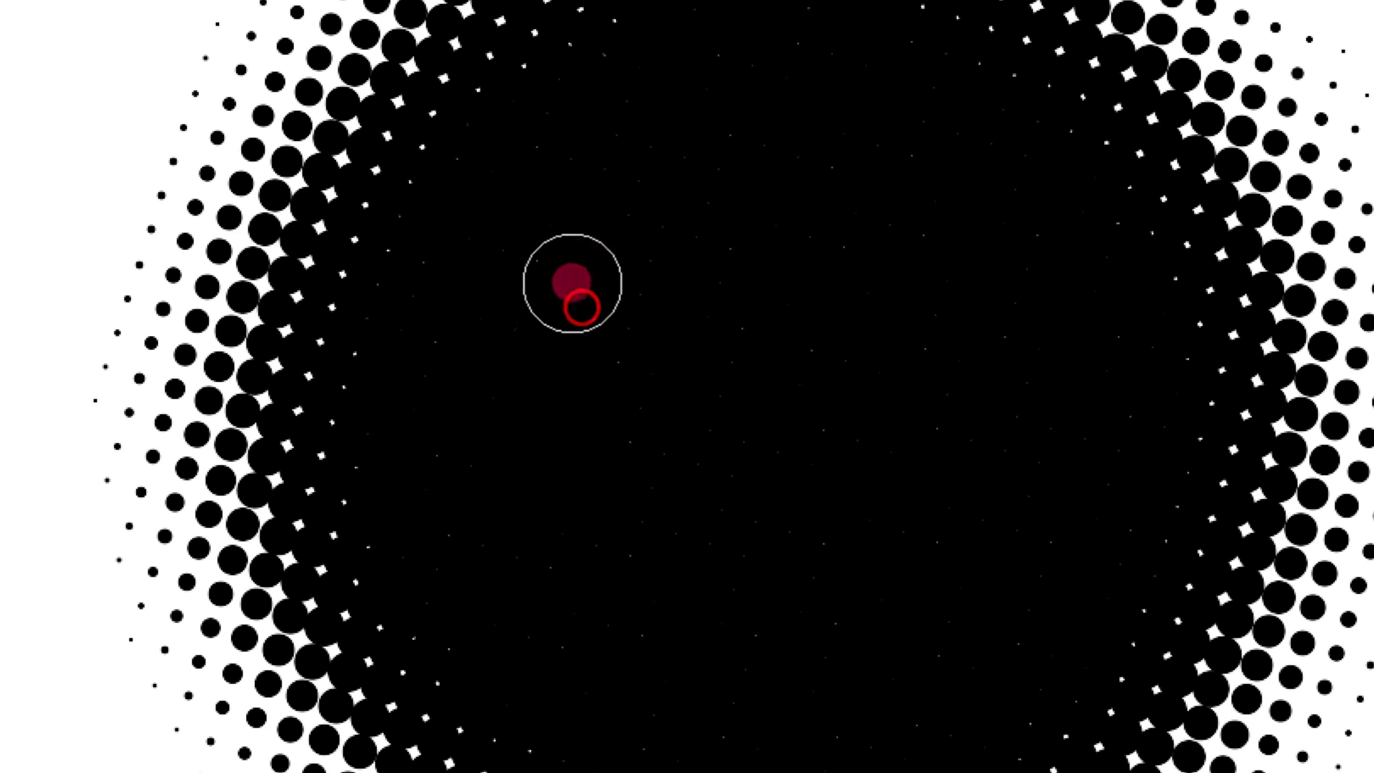
right_click(725, 343)
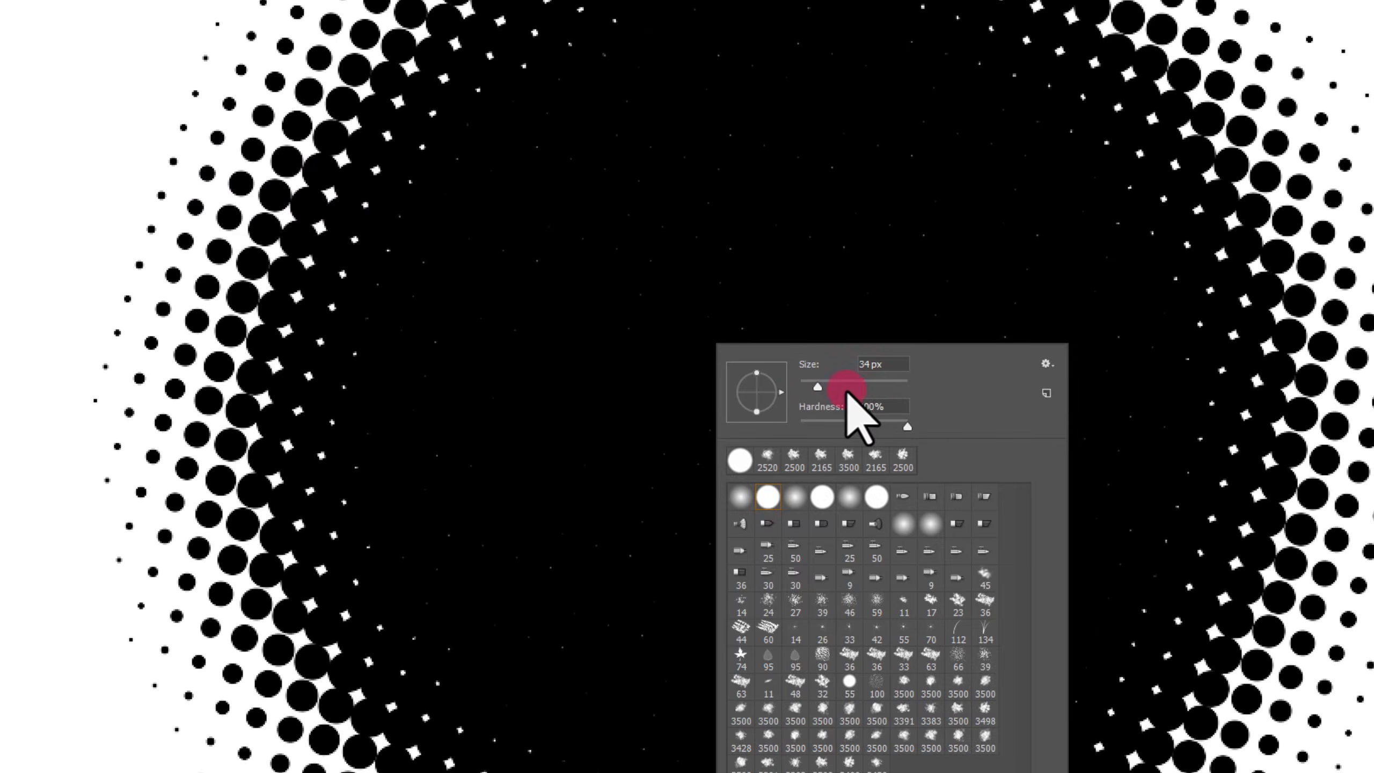
left_click_drag(850, 386, 874, 385)
left_click(683, 279)
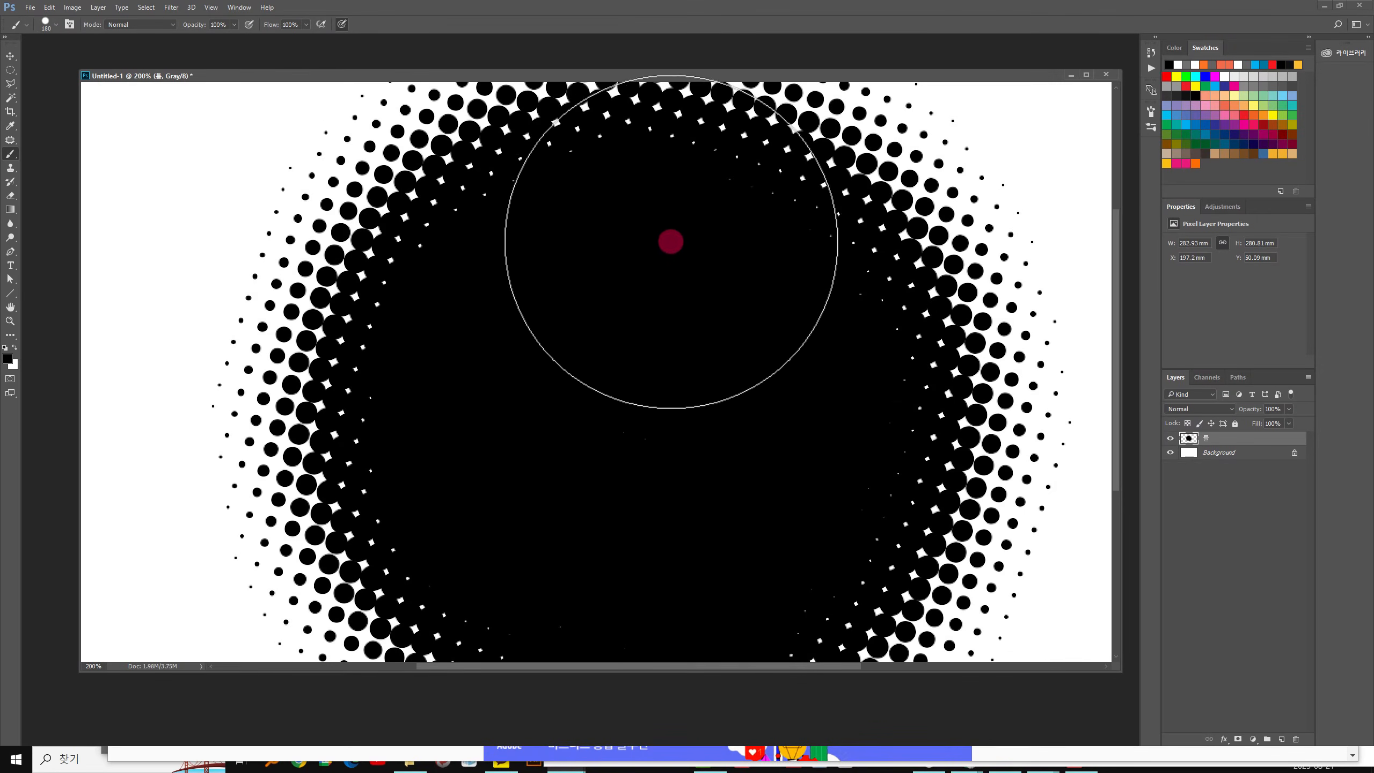
left_click(762, 283)
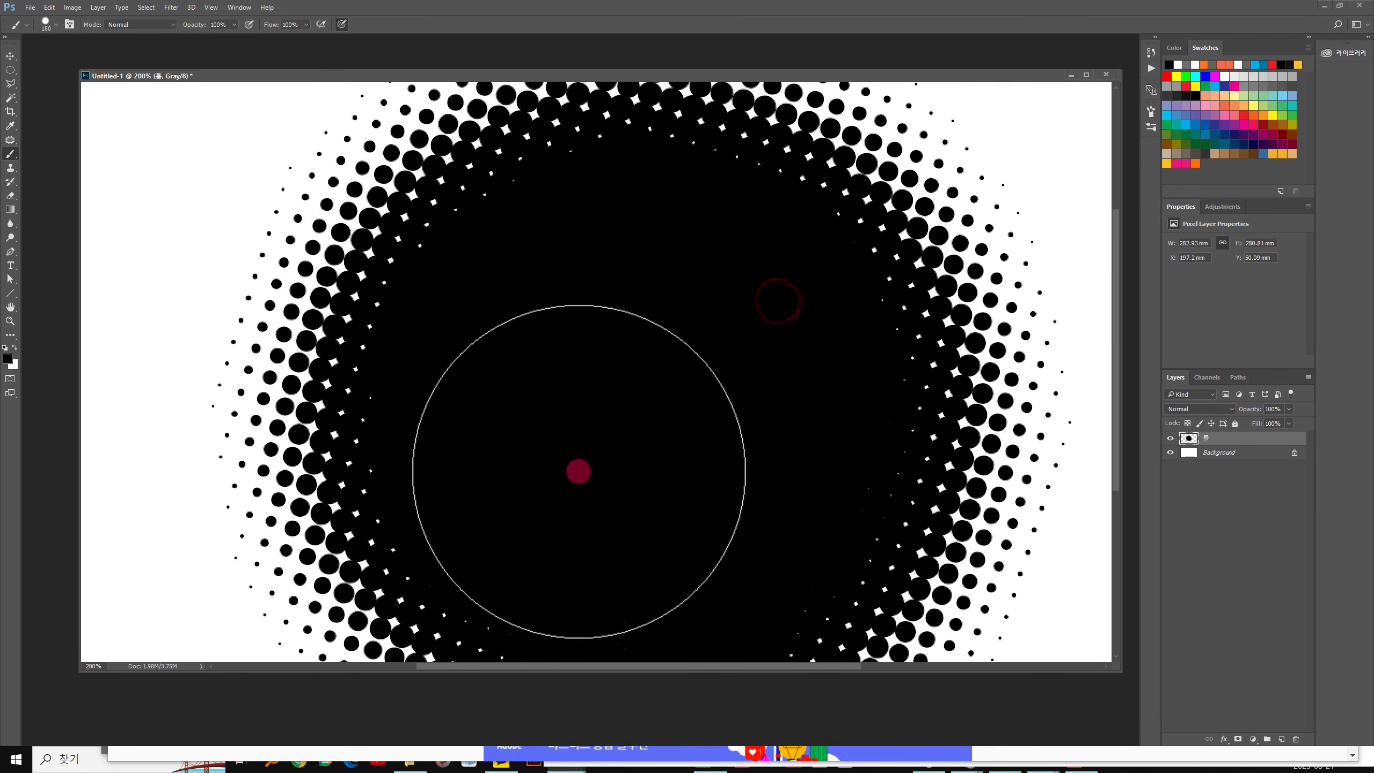
scroll(578, 470, "down", 1)
scroll(577, 471, "down", 1)
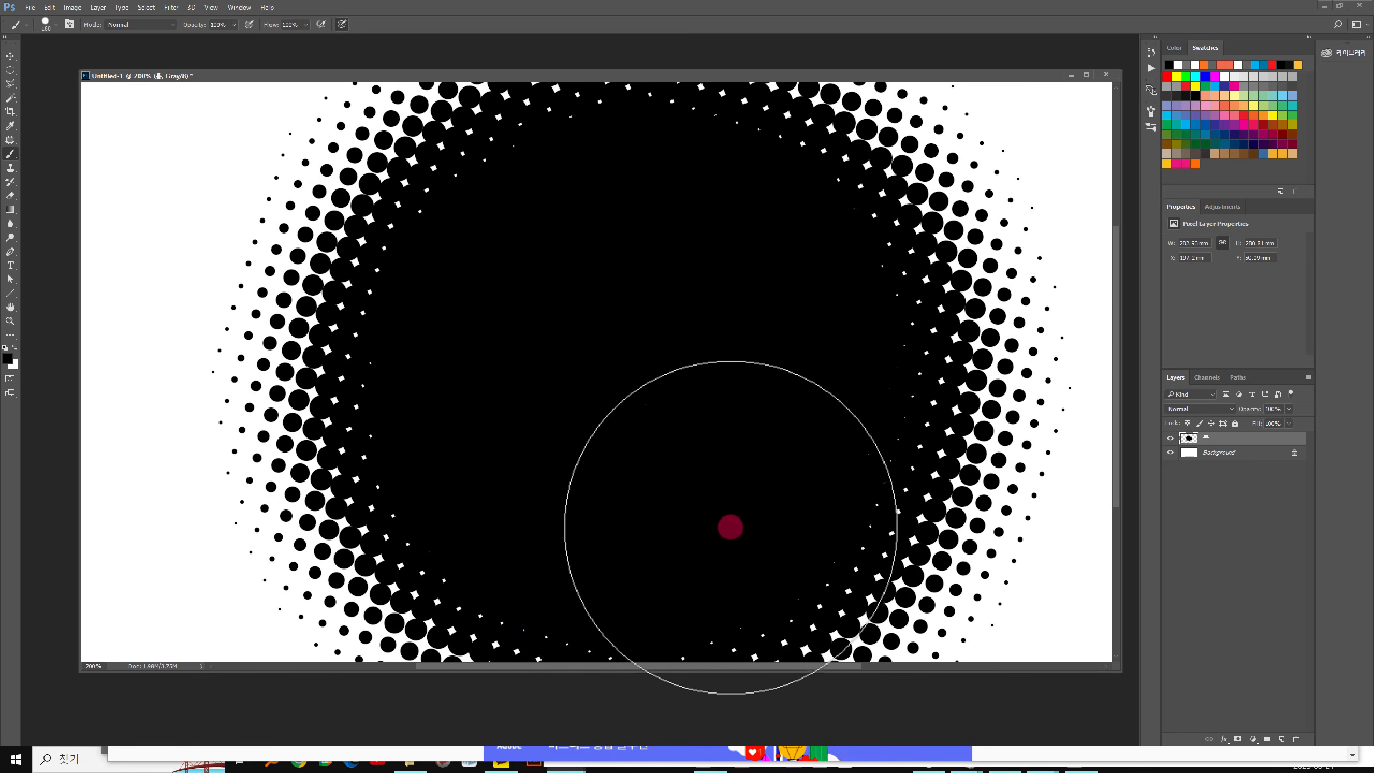
scroll(599, 323, "down", 3)
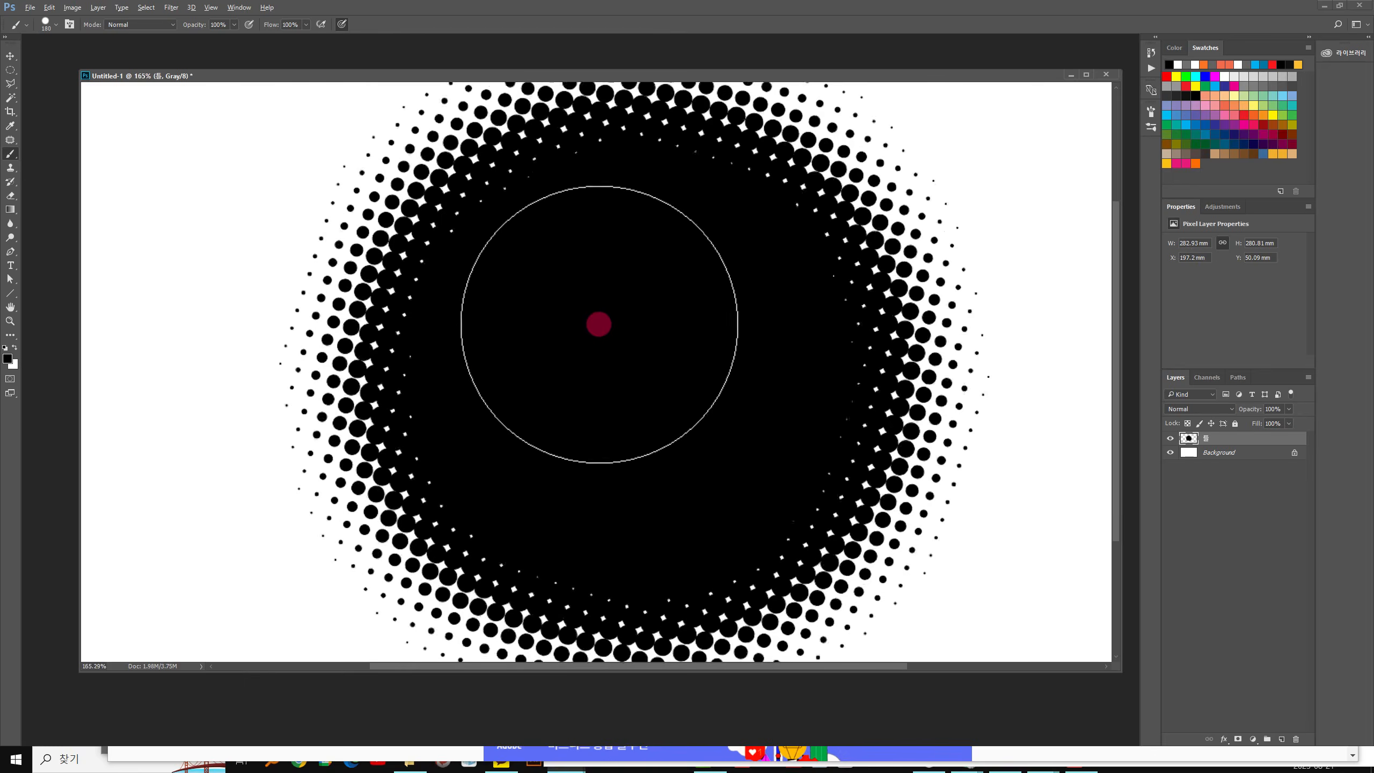
Step: Open the close-up couple photo whose file name ends in wVn-Xtq6oXw-unsplash
left_click(10, 56)
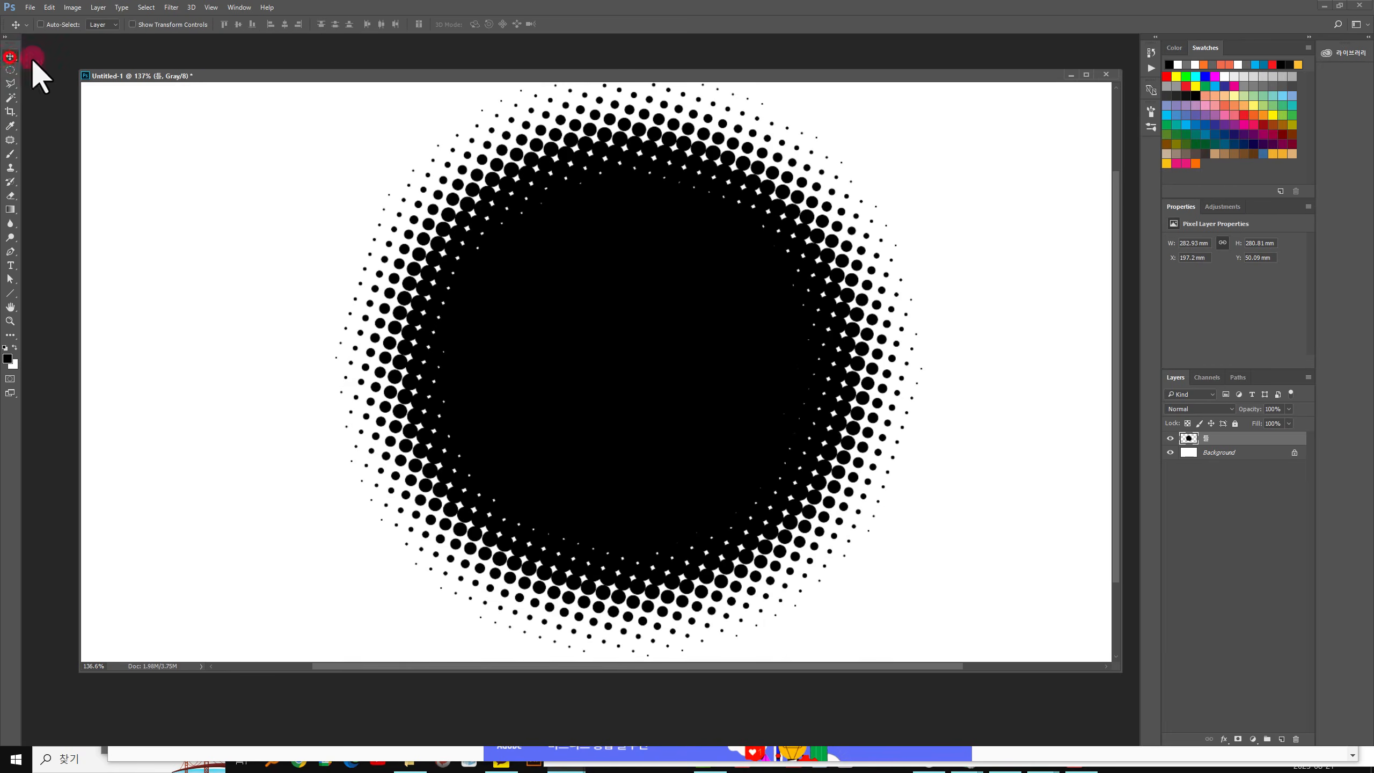
double_click(235, 54)
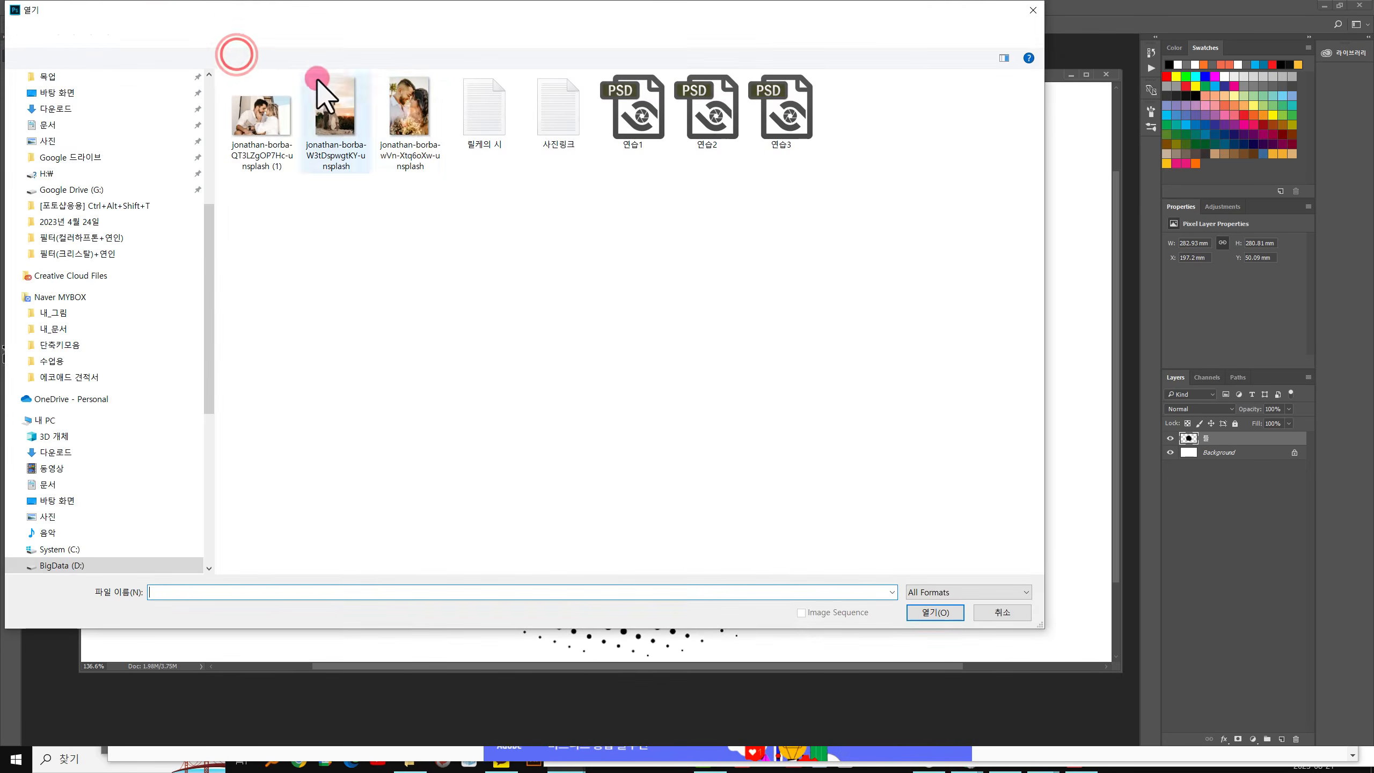
double_click(412, 151)
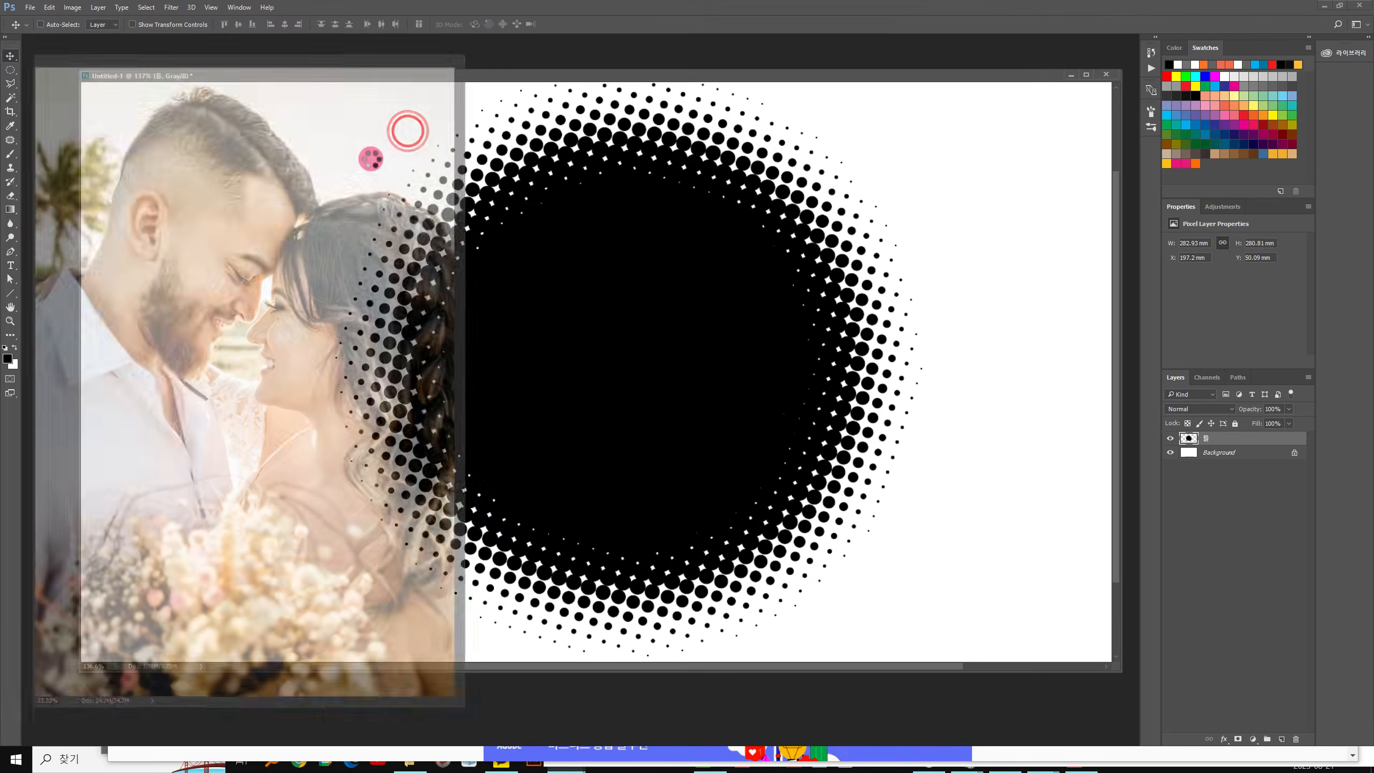
Step: Try copying the couple photo into the grayscale halftone document and delete the resulting photo layer
left_click(9, 54)
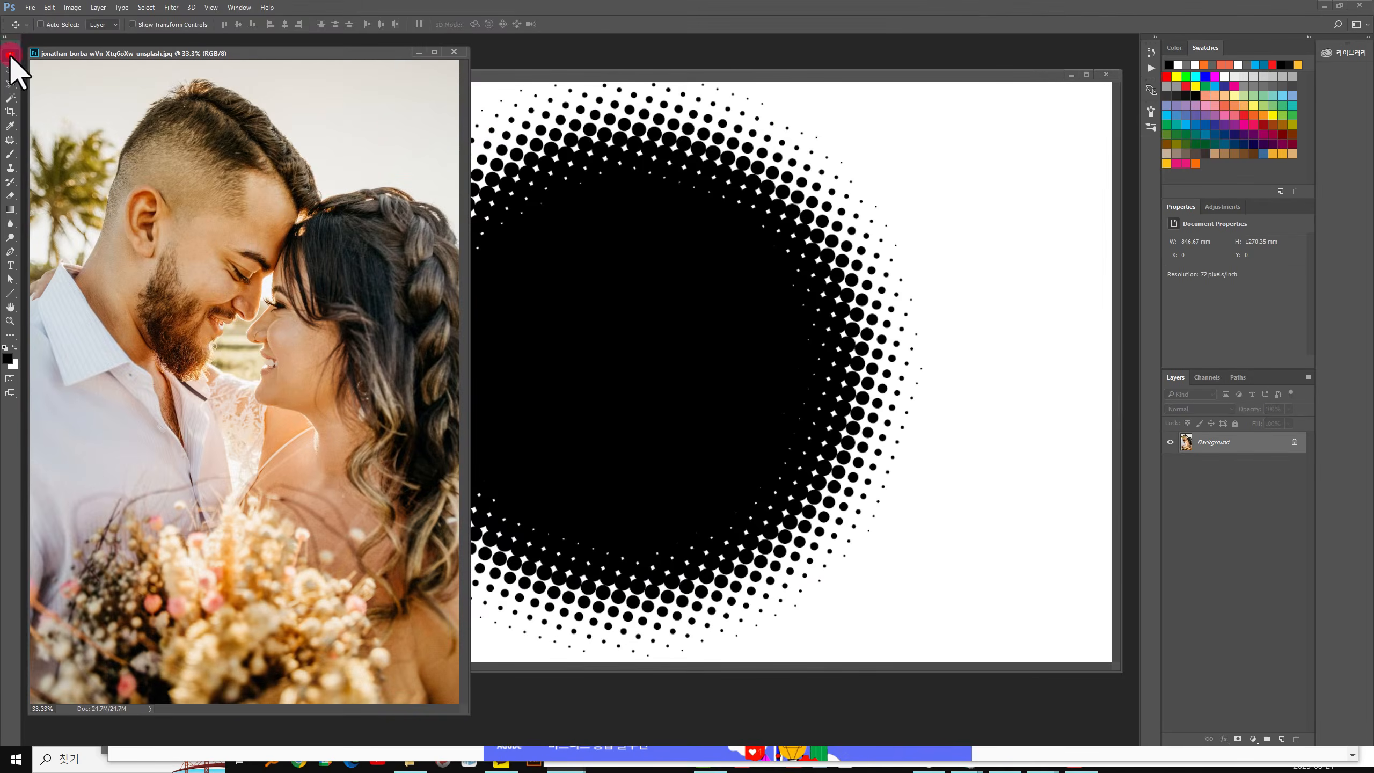
left_click_drag(381, 263, 511, 271)
left_click(296, 246)
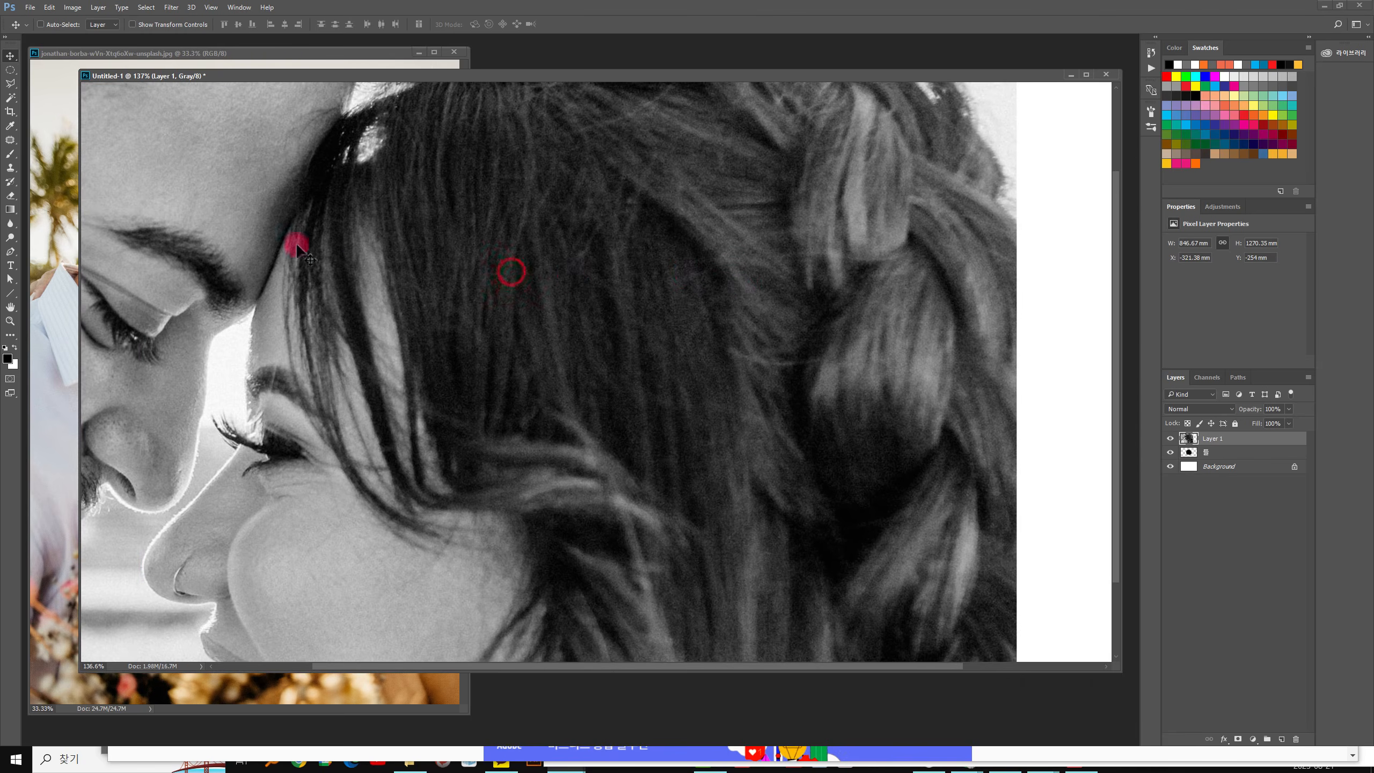
left_click(60, 212)
left_click(634, 236)
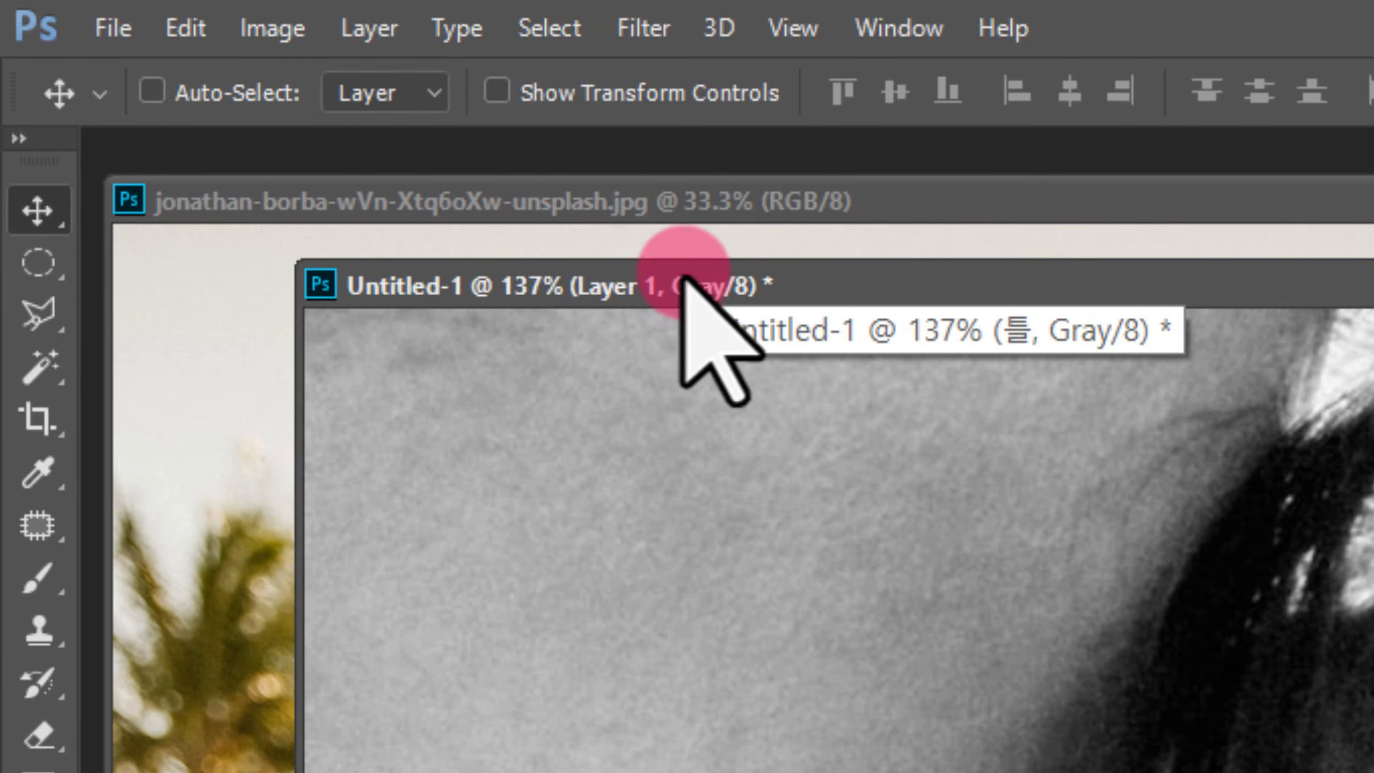
left_click_drag(681, 285, 673, 287)
left_click_drag(801, 383, 1242, 491)
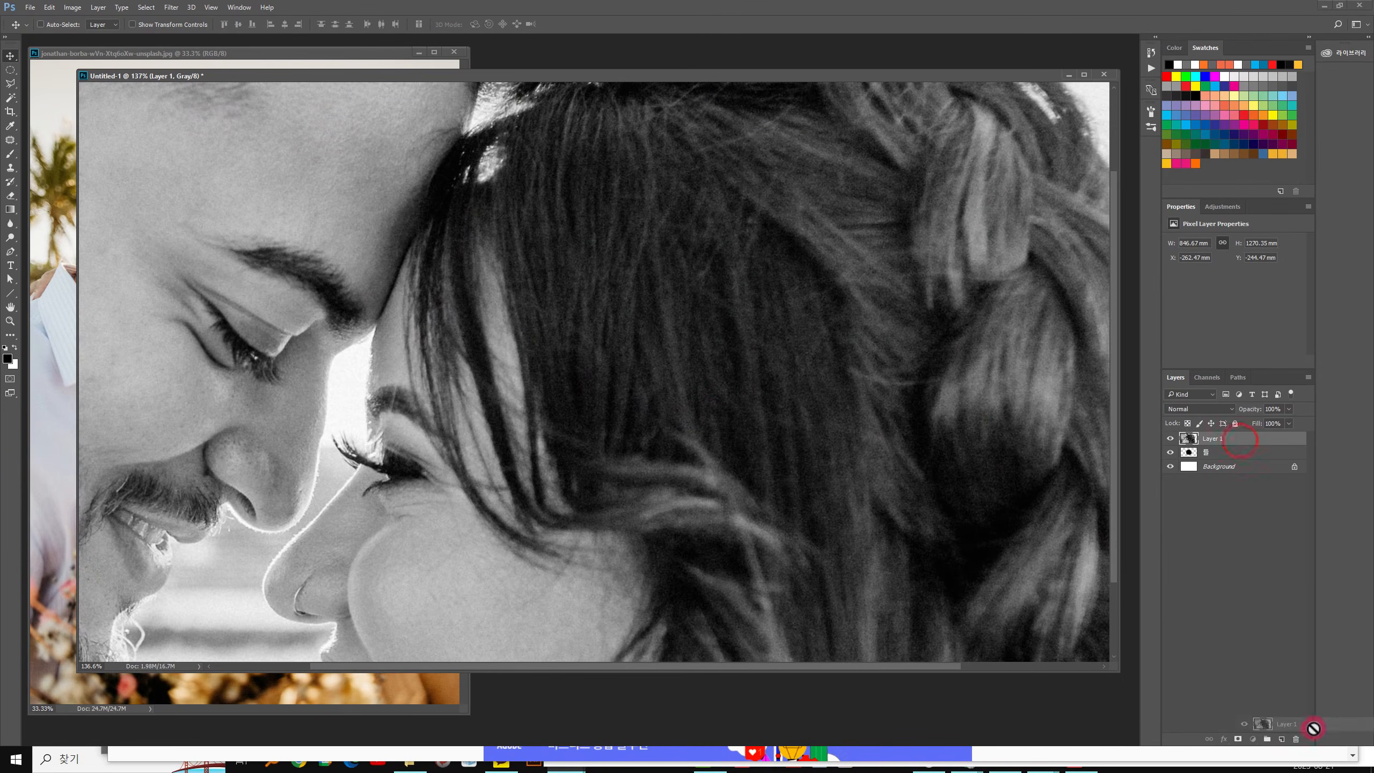
left_click(1294, 739)
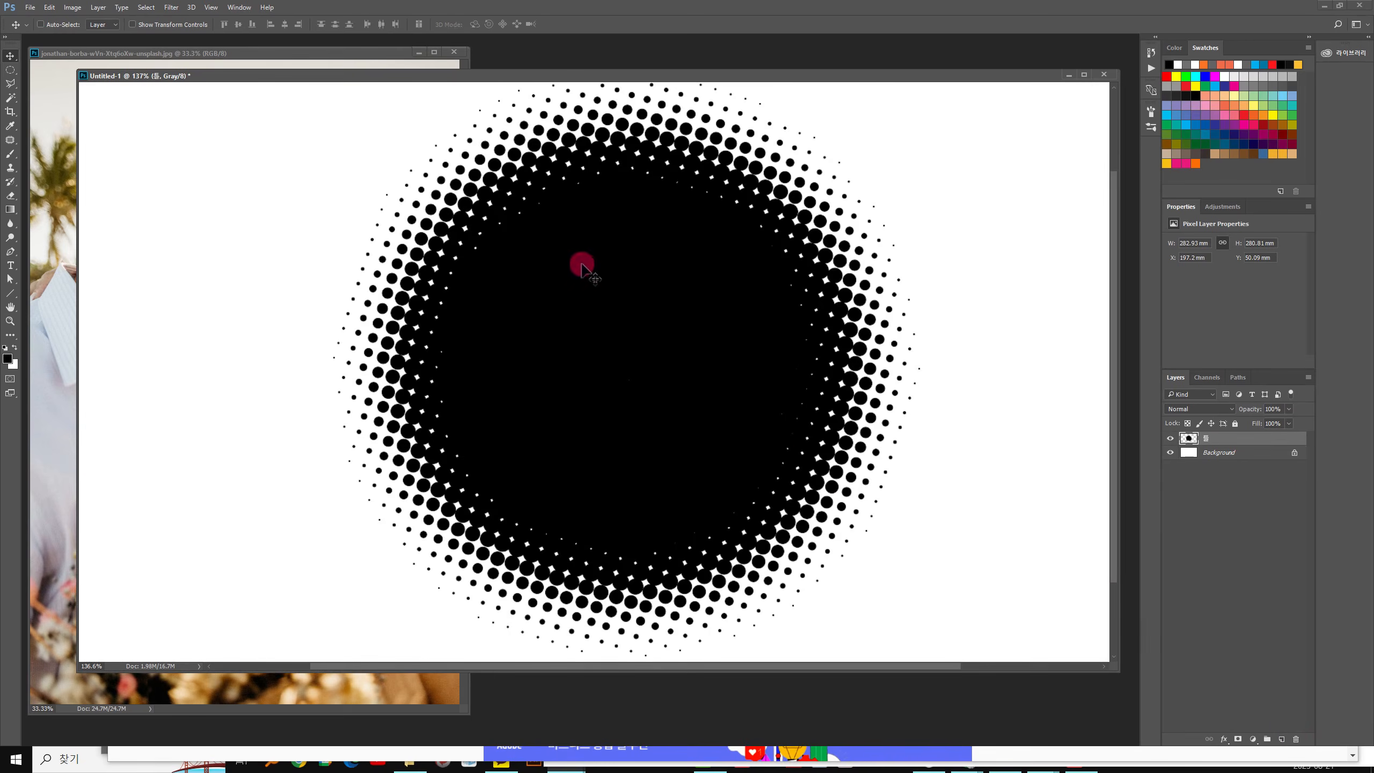
Step: Convert the halftone document from grayscale to RGB Color without flattening its layers
left_click(378, 79)
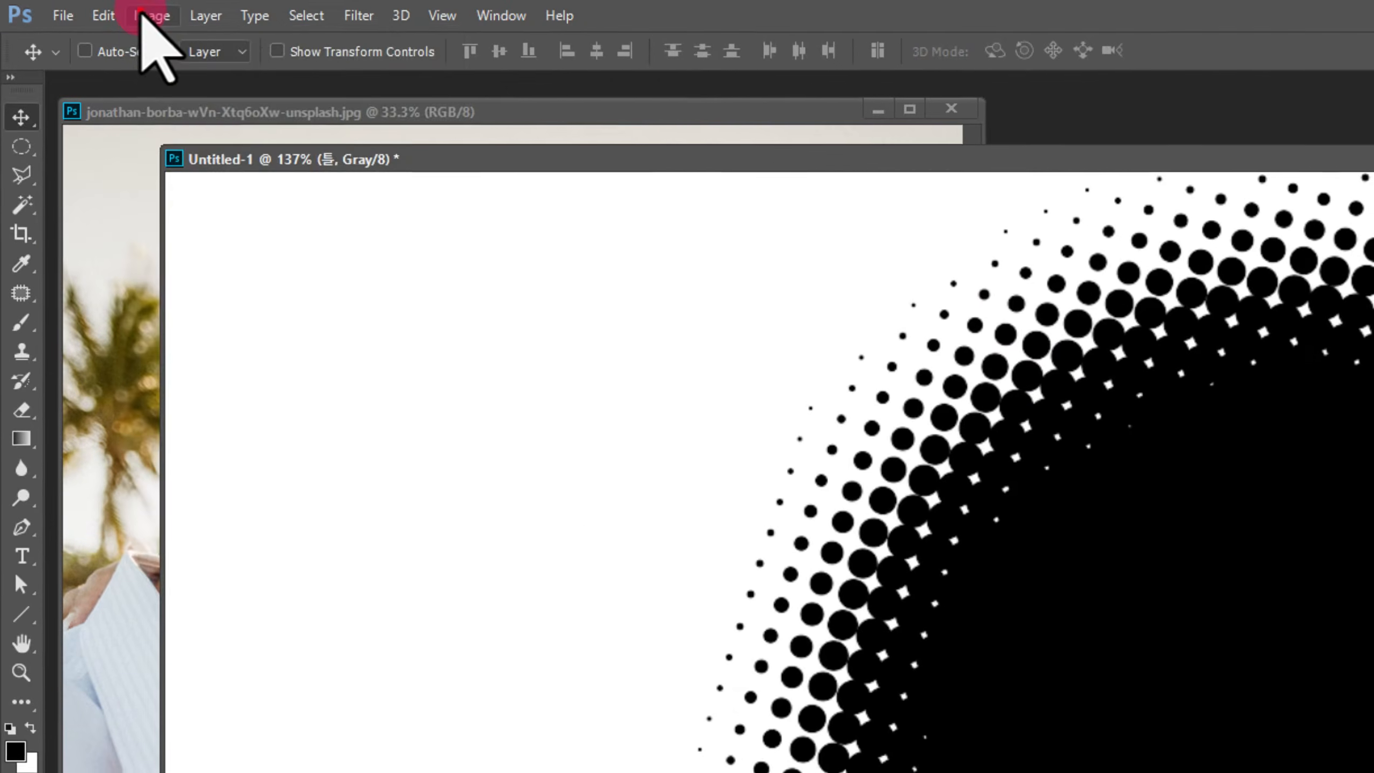
left_click(144, 15)
left_click(178, 44)
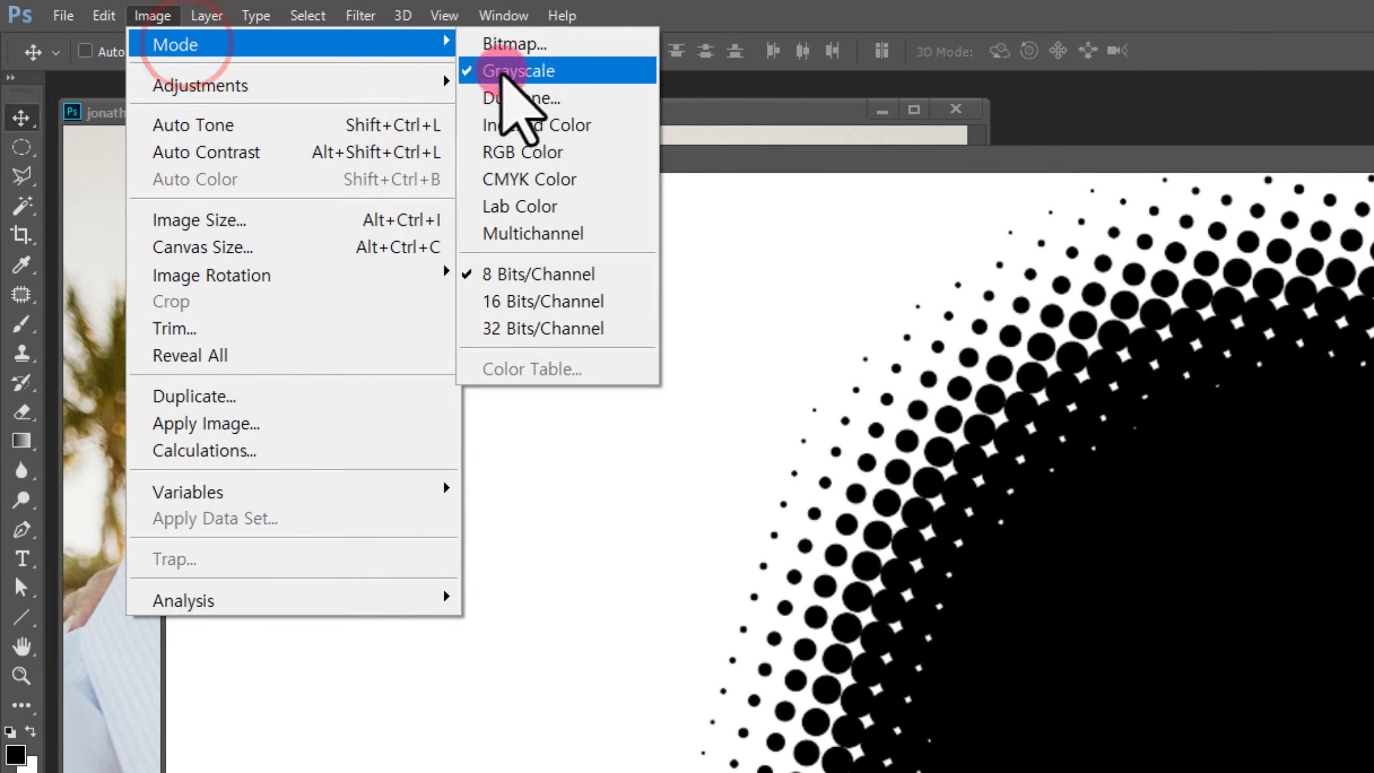
left_click(523, 151)
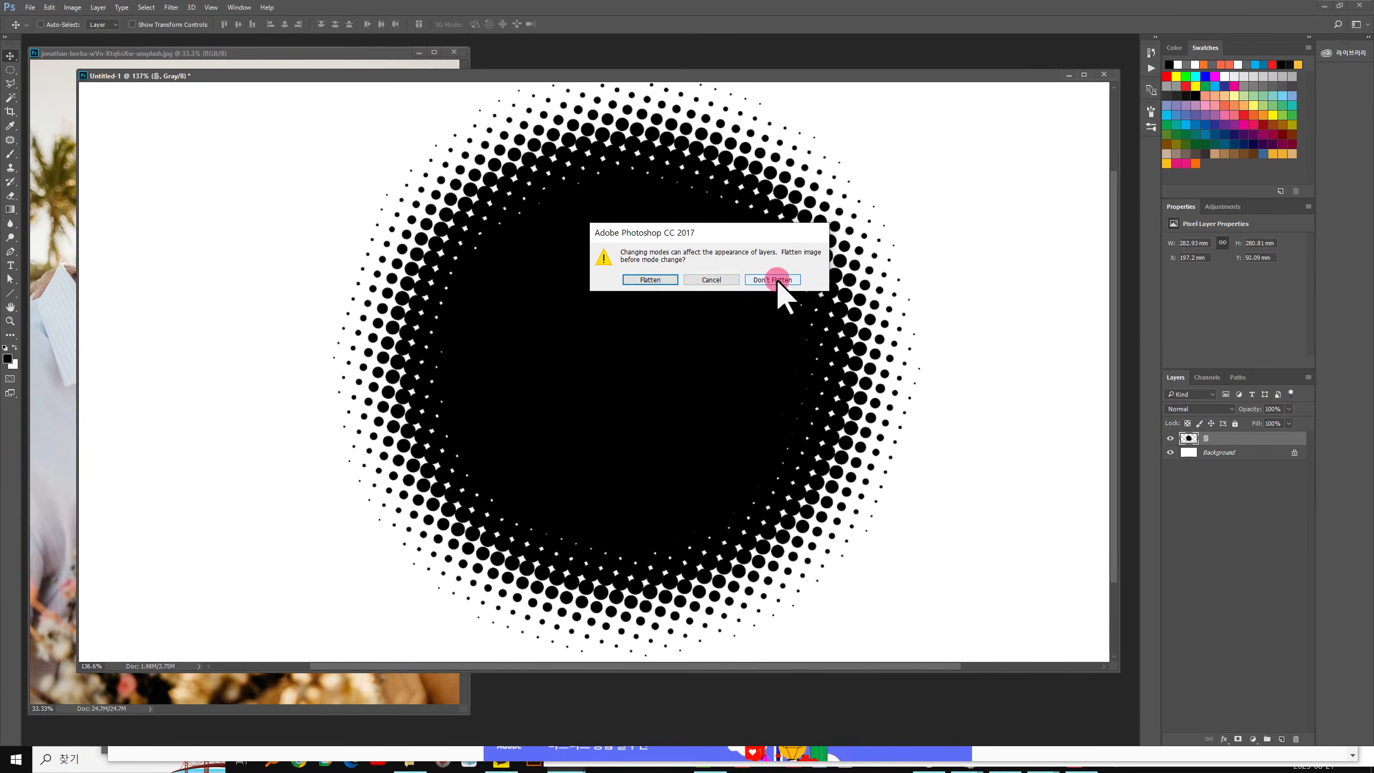
left_click(777, 280)
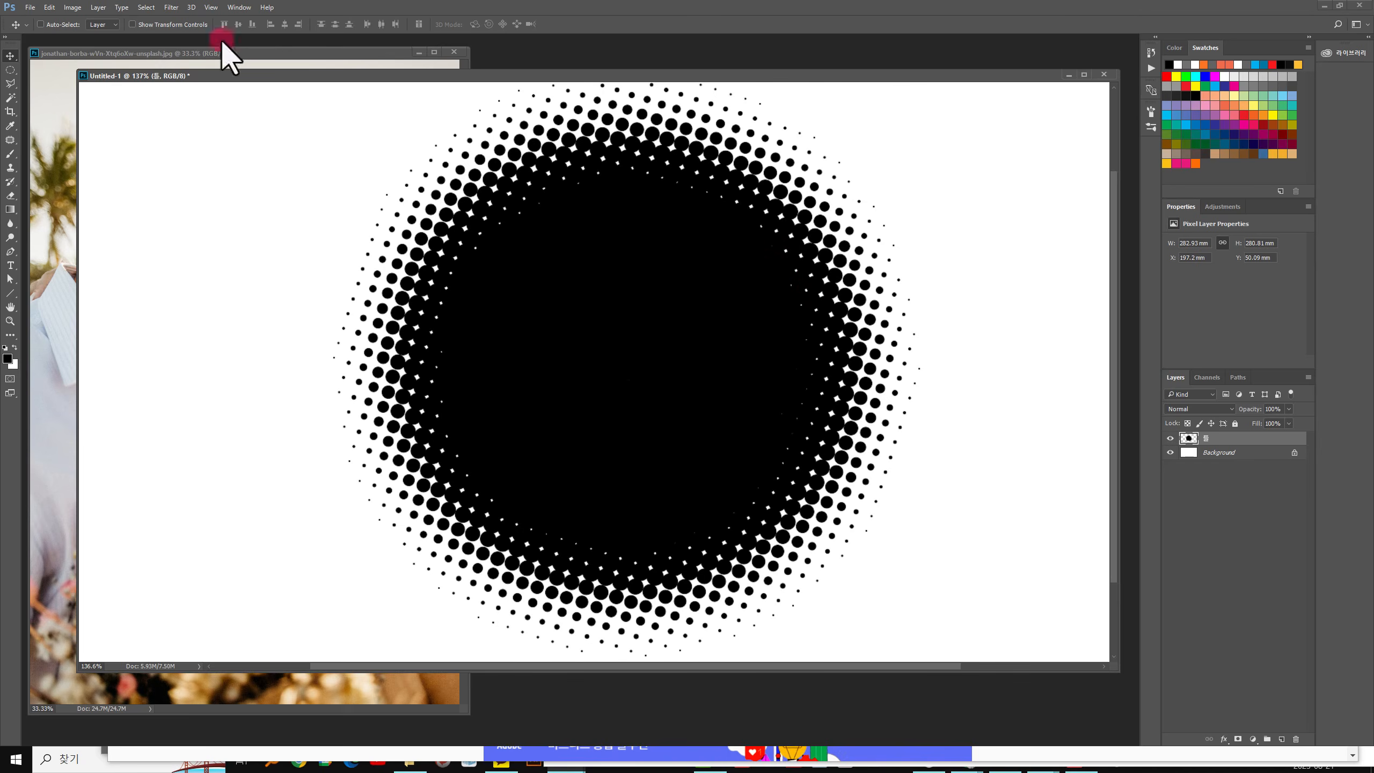
Step: Copy the color couple photo into the halftone document as a new layer above the 틀 layer
left_click(116, 54)
left_click_drag(251, 113, 593, 233)
left_click_drag(507, 306, 580, 312)
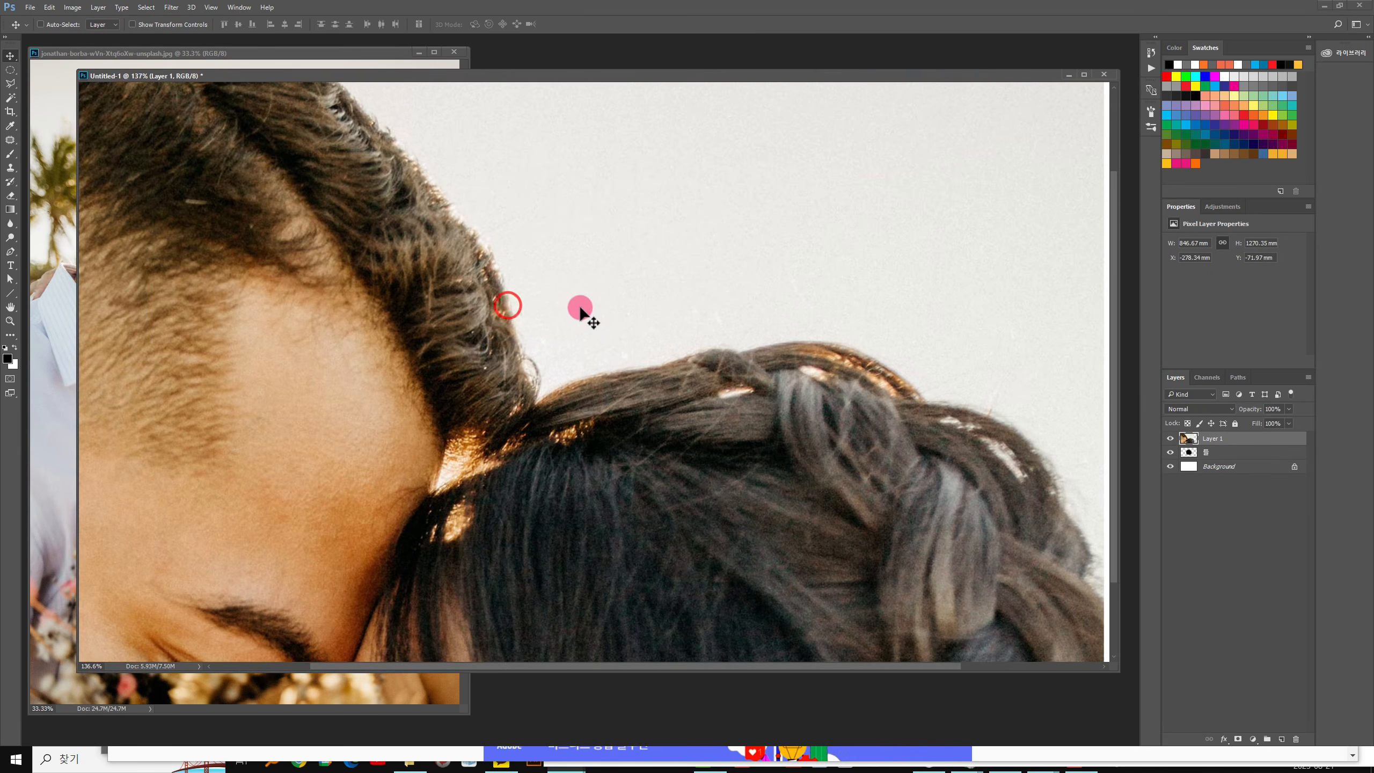
Step: Scale the couple photo layer to about 36.5% and position it over the halftone circle
scroll(579, 306, "down", 9)
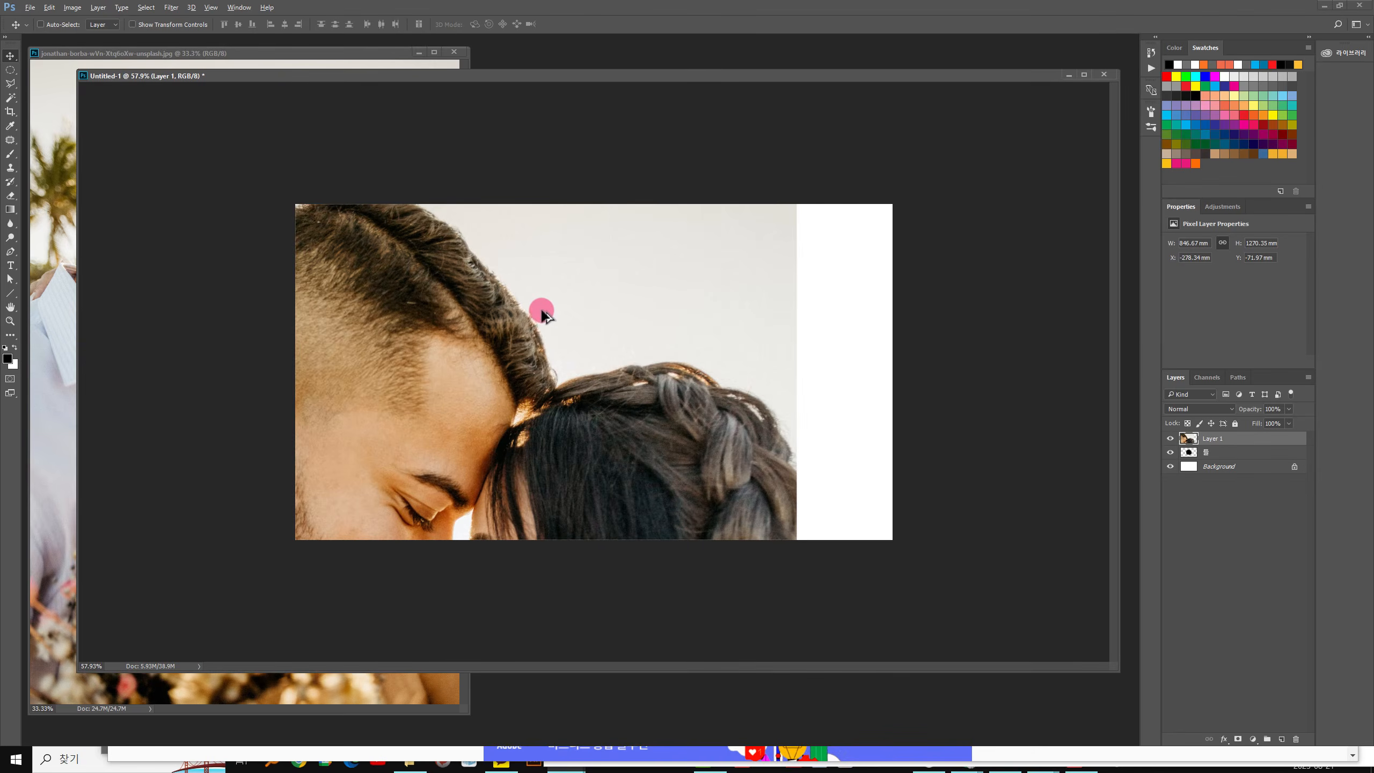
scroll(542, 313, "down", 3)
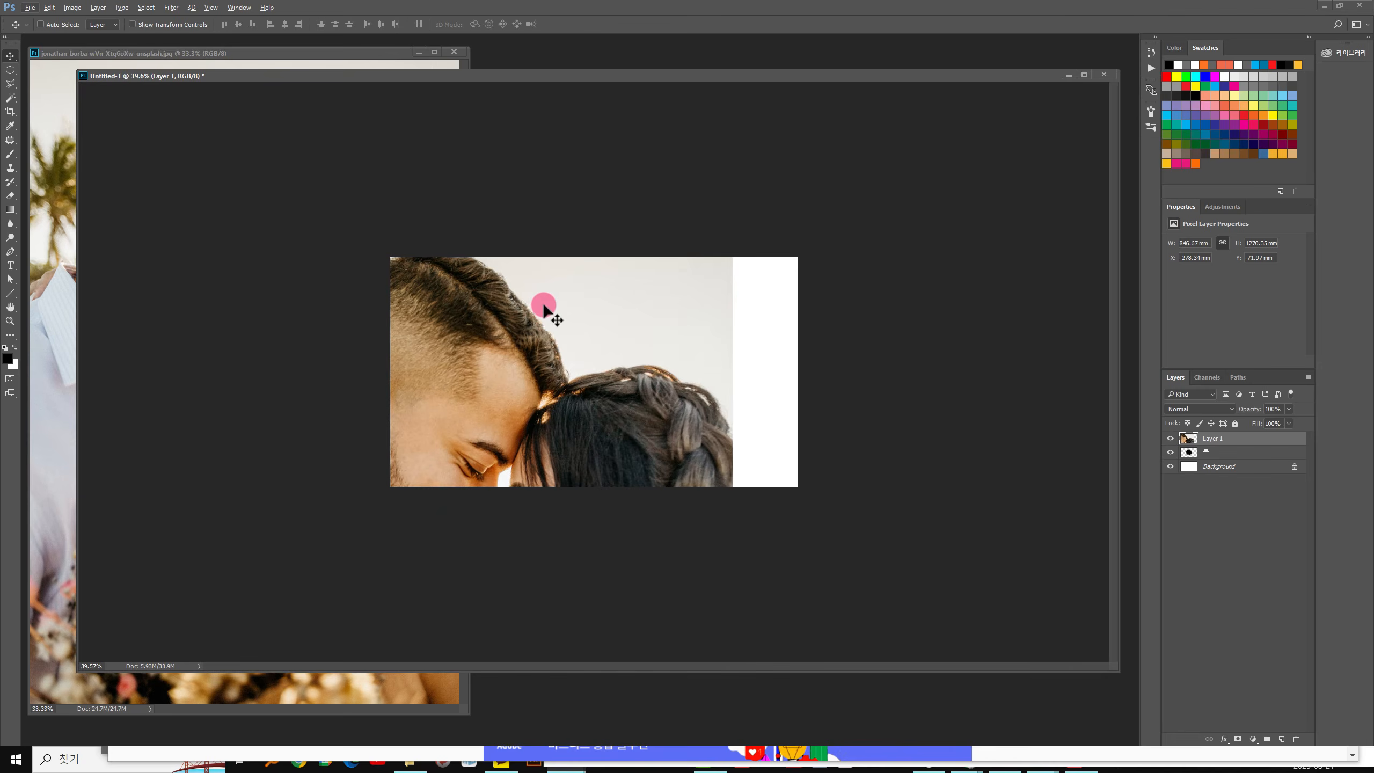
key("ctrl+t")
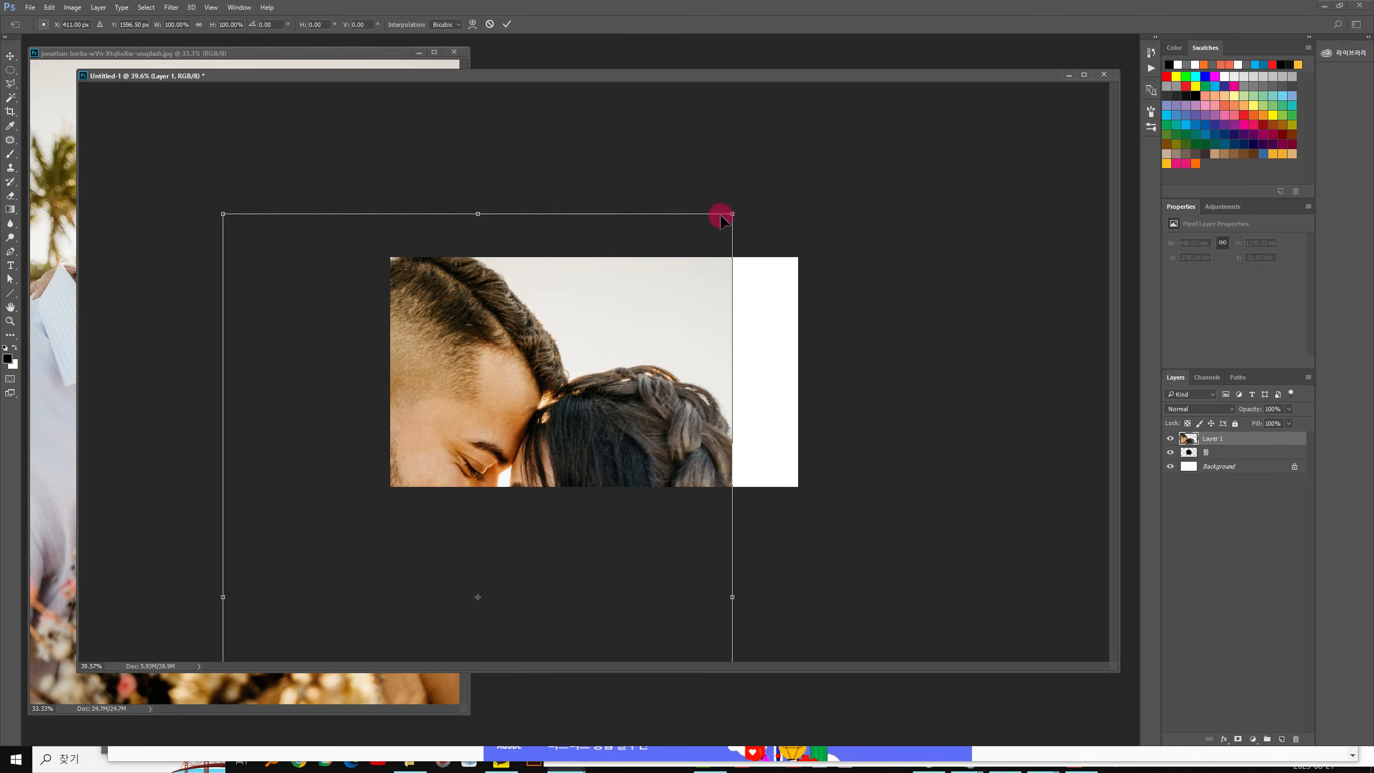
left_click_drag(731, 213, 605, 406)
left_click_drag(563, 485, 683, 321)
left_click_drag(720, 244, 688, 283)
left_click_drag(639, 374, 646, 353)
left_click(508, 23)
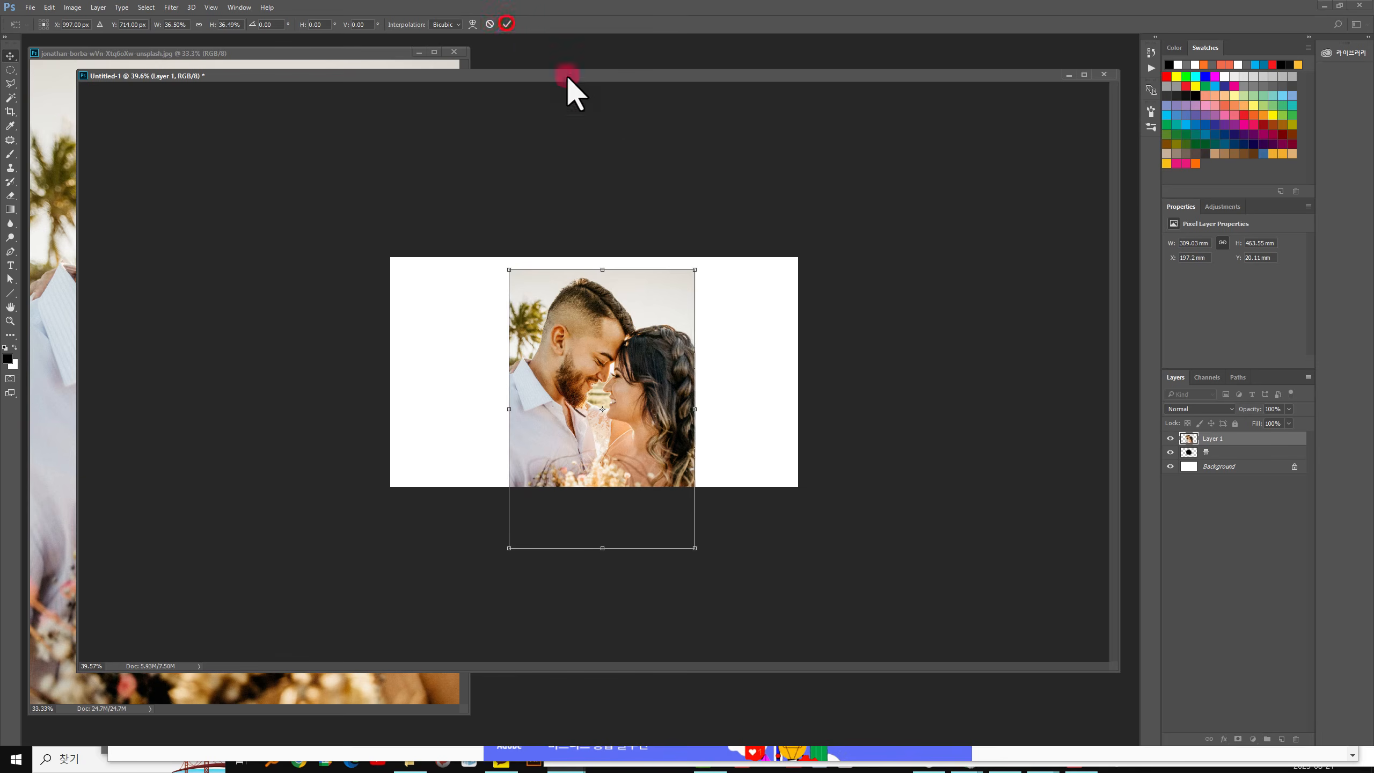
Step: Clip the photo layer to the 틀 halftone shape and shift the photo so the couple's faces sit inside the circle
right_click(1254, 444)
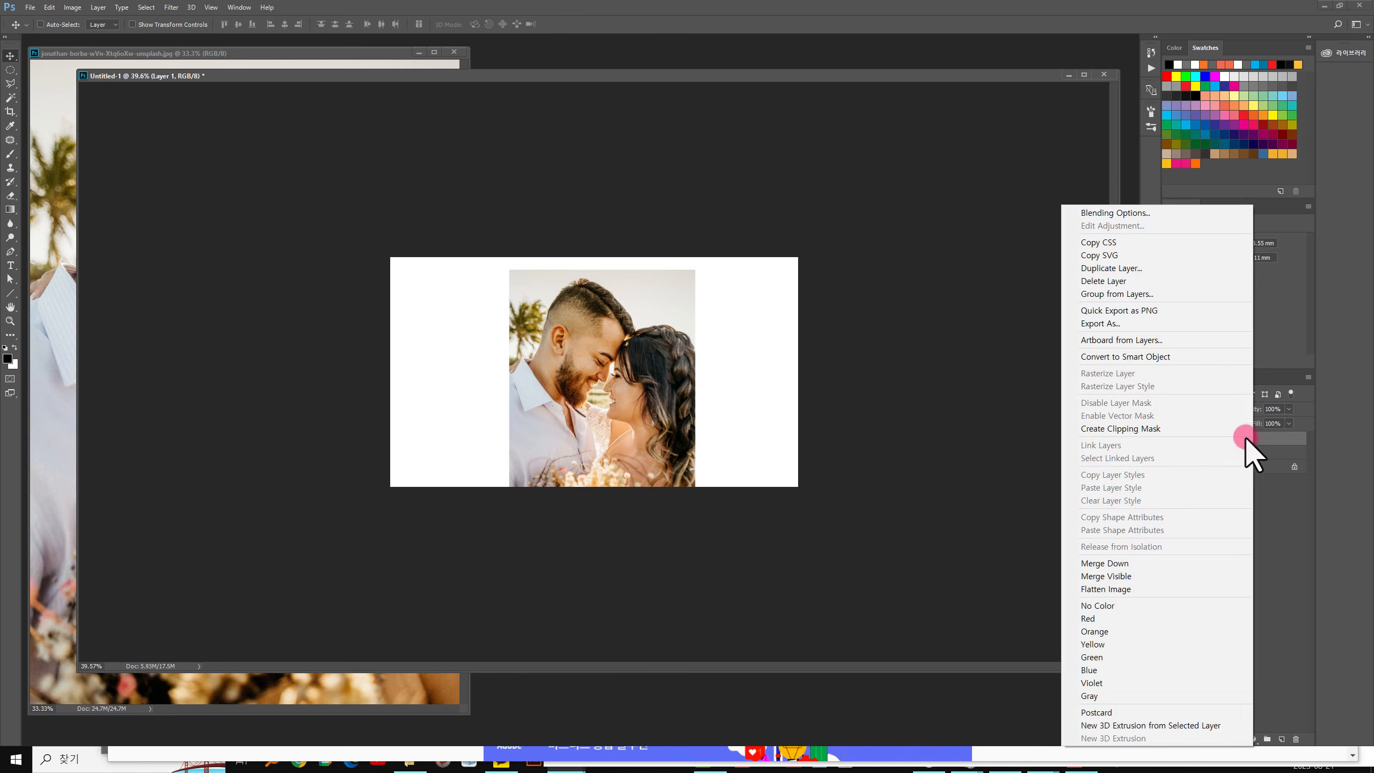
left_click(1114, 428)
left_click_drag(609, 360, 635, 377)
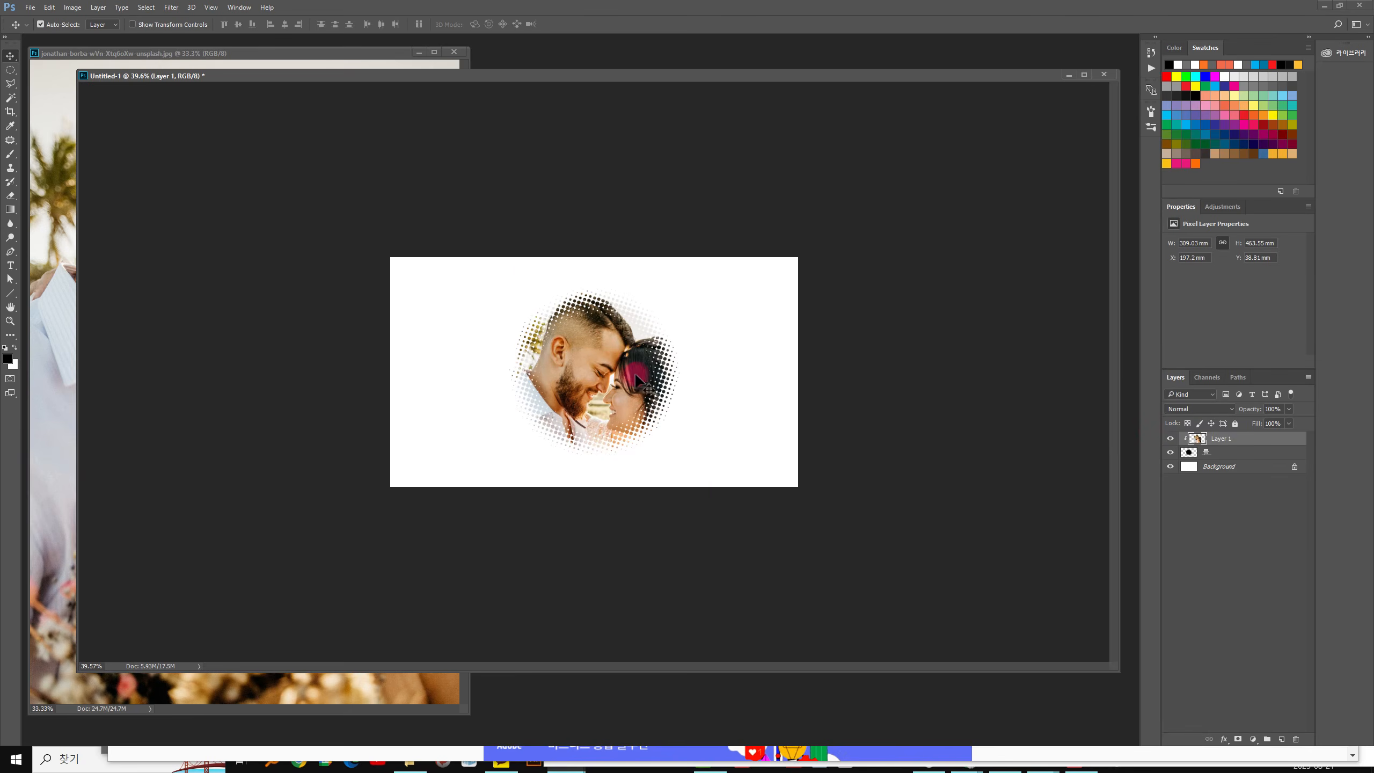
Step: Scale the clipped photo down to about 297 × 445 mm and adjust its position within the halftone circle
key("ctrl+t")
mouse_move(696, 556)
left_mouse_down()
mouse_move(678, 539)
mouse_move(690, 551)
left_mouse_up()
left_click_drag(611, 396, 612, 397)
left_click(507, 24)
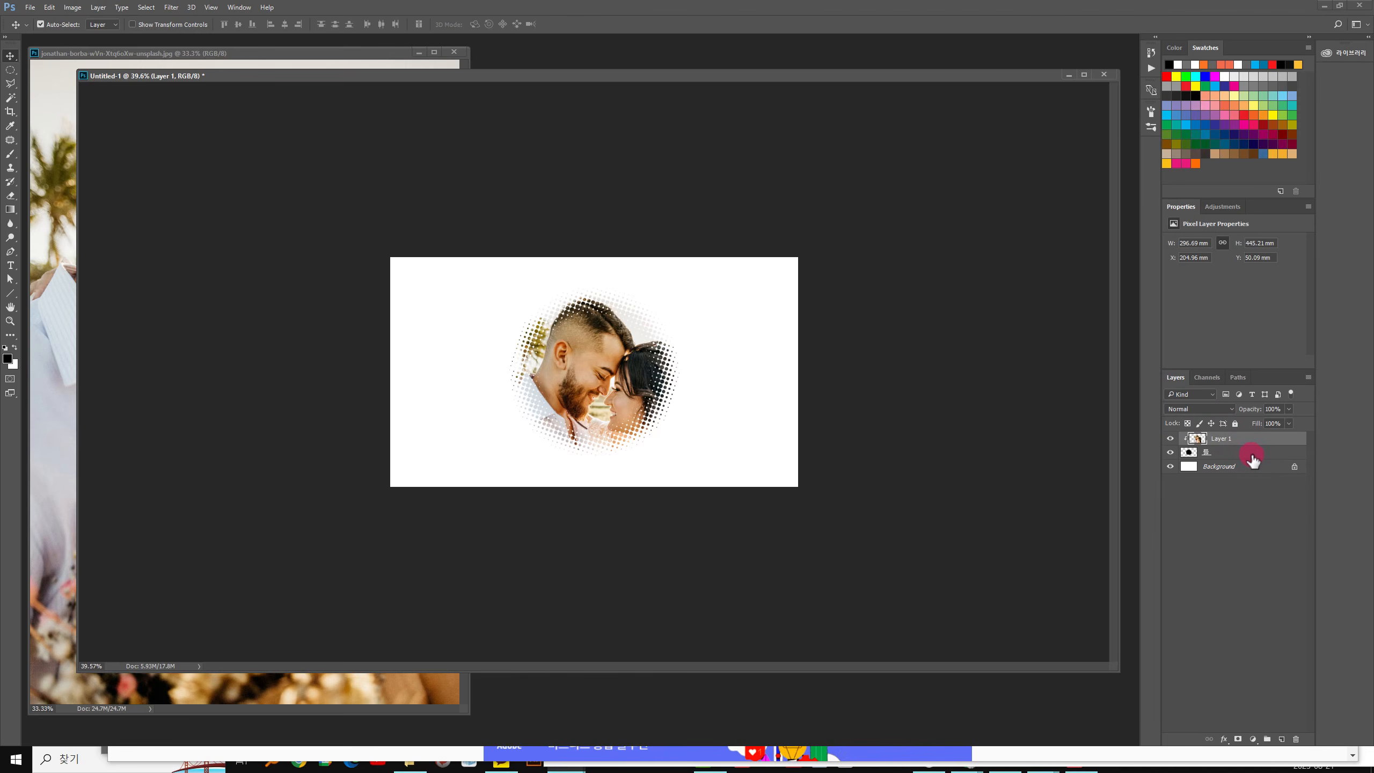
Step: Group the clipped photo and the 틀 layer, and name the group 사진
left_click(1253, 452, "shift")
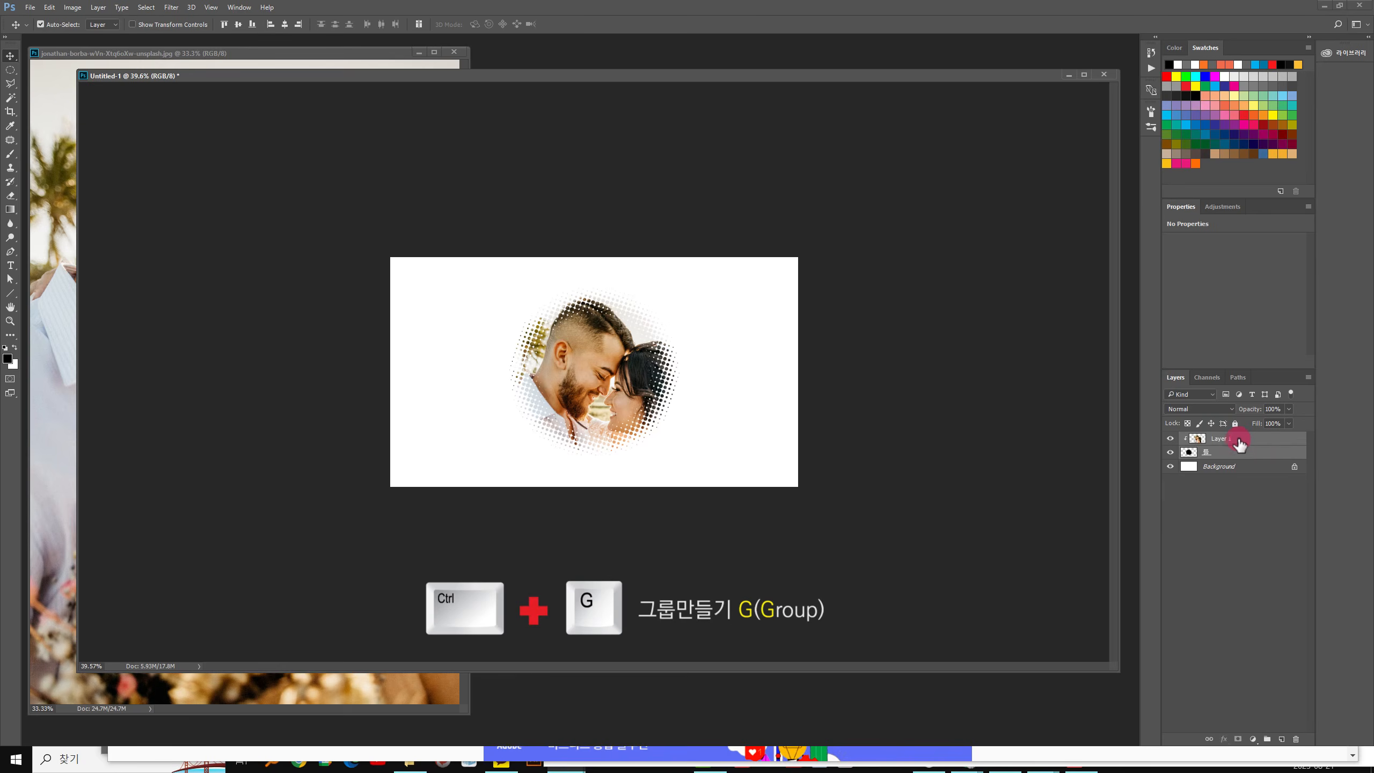
key("ctrl+g")
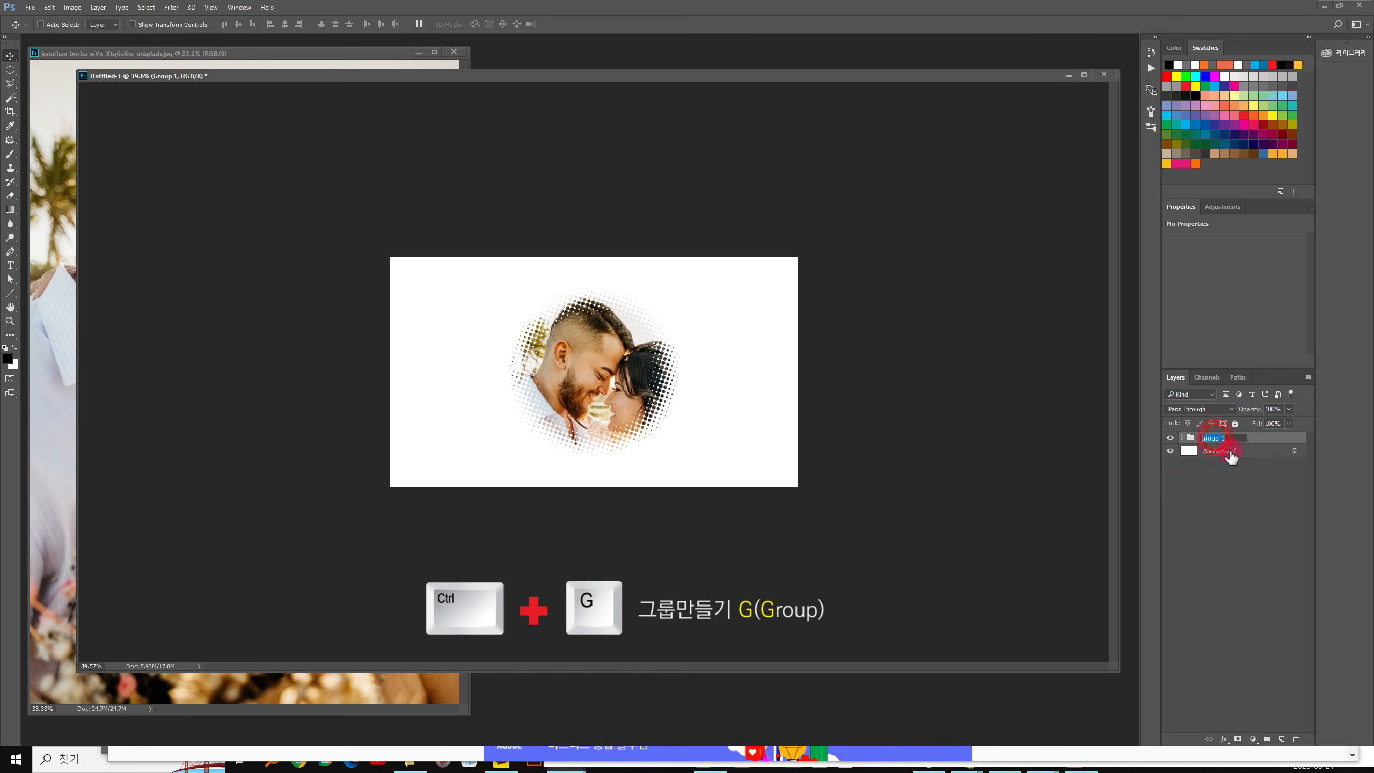
type("사진")
key("Return")
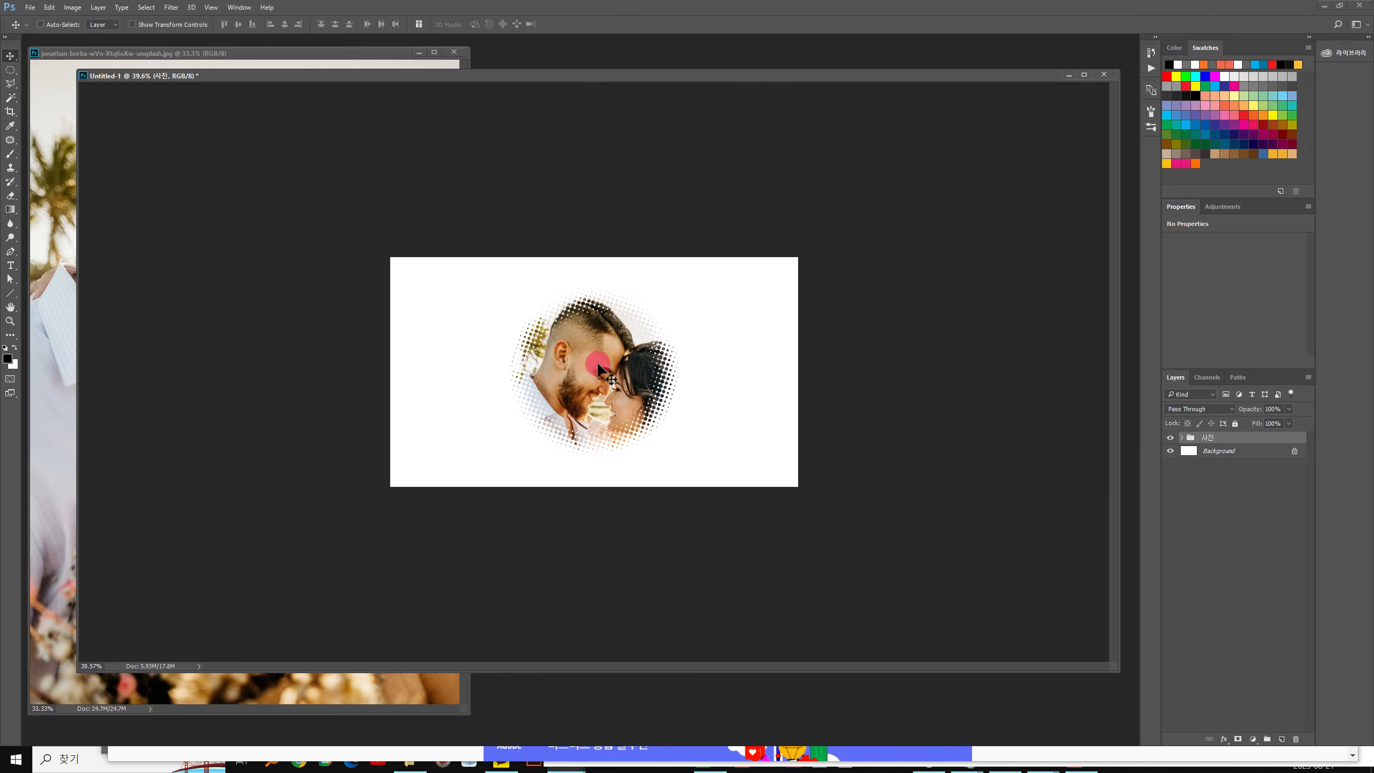
Step: Move the 사진 group to the left half of the canvas and close the source couple photo
left_click_drag(605, 371, 528, 374)
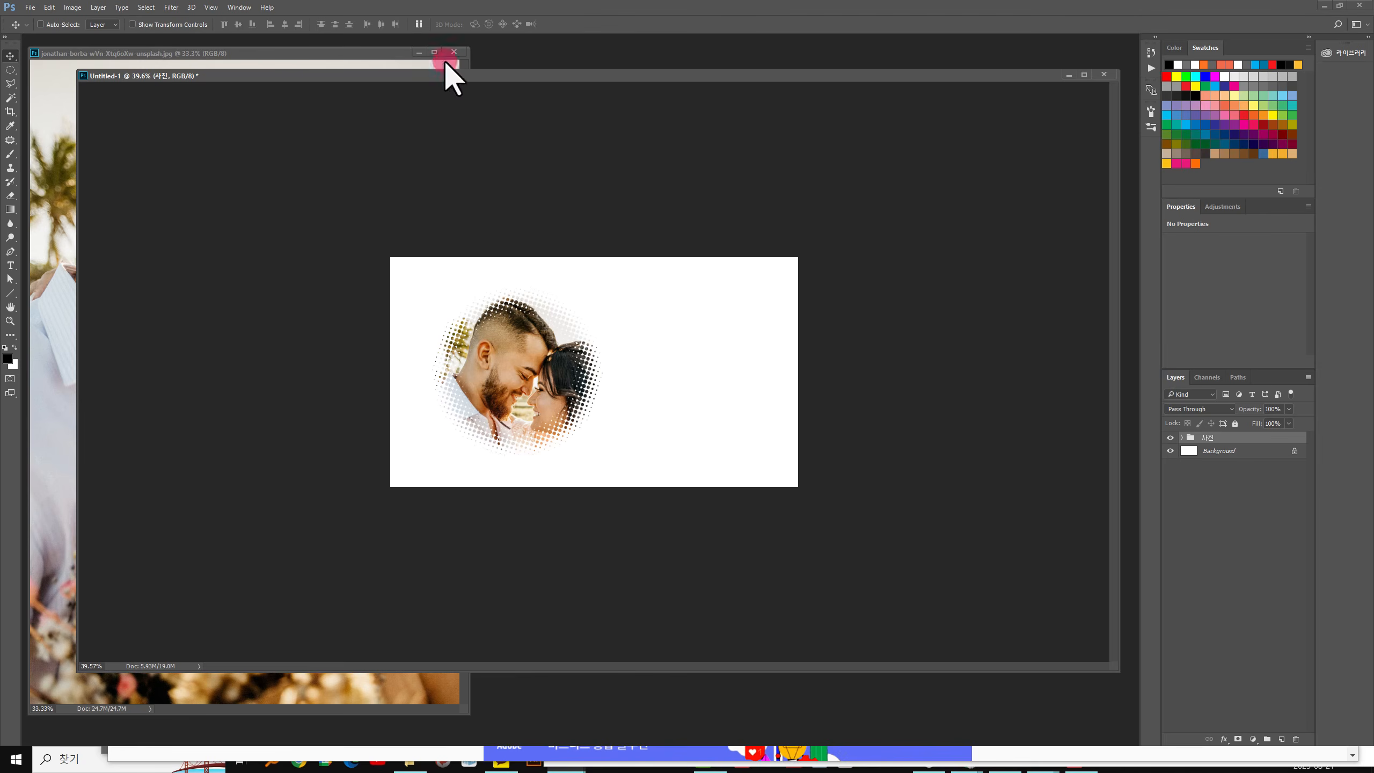
left_click(456, 52)
left_click(457, 51)
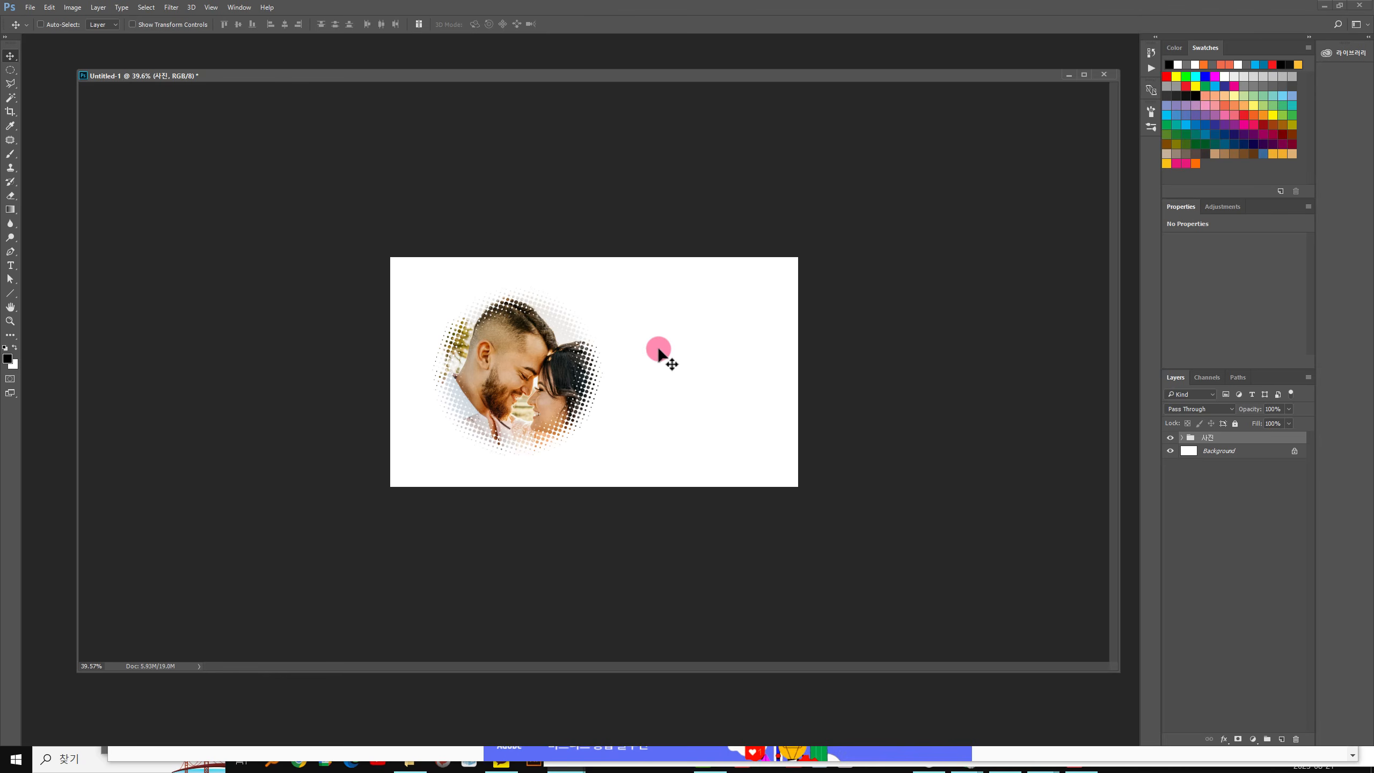
left_click_drag(533, 381, 511, 366)
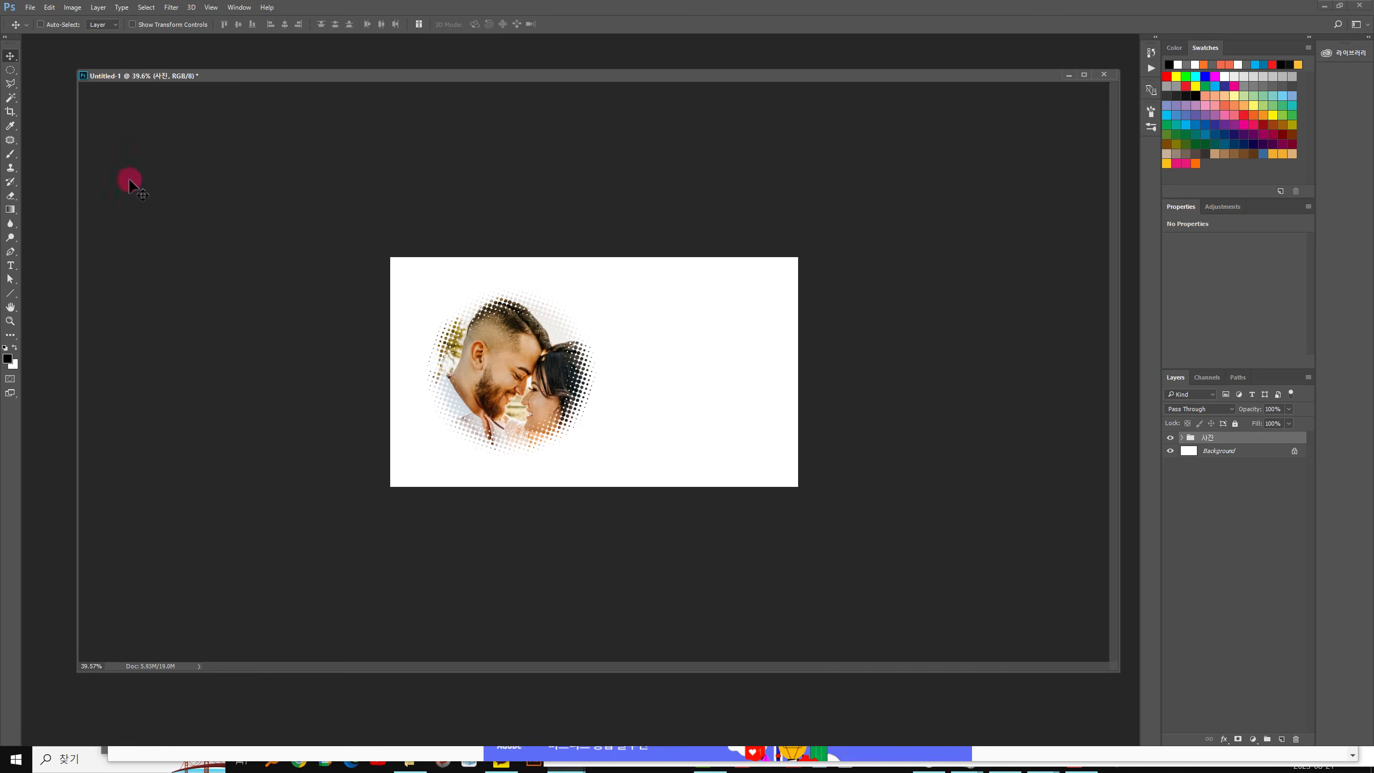
Step: Crop the canvas to a portrait format with empty space below the couple, and nudge the 사진 group slightly to the right
left_click(11, 112)
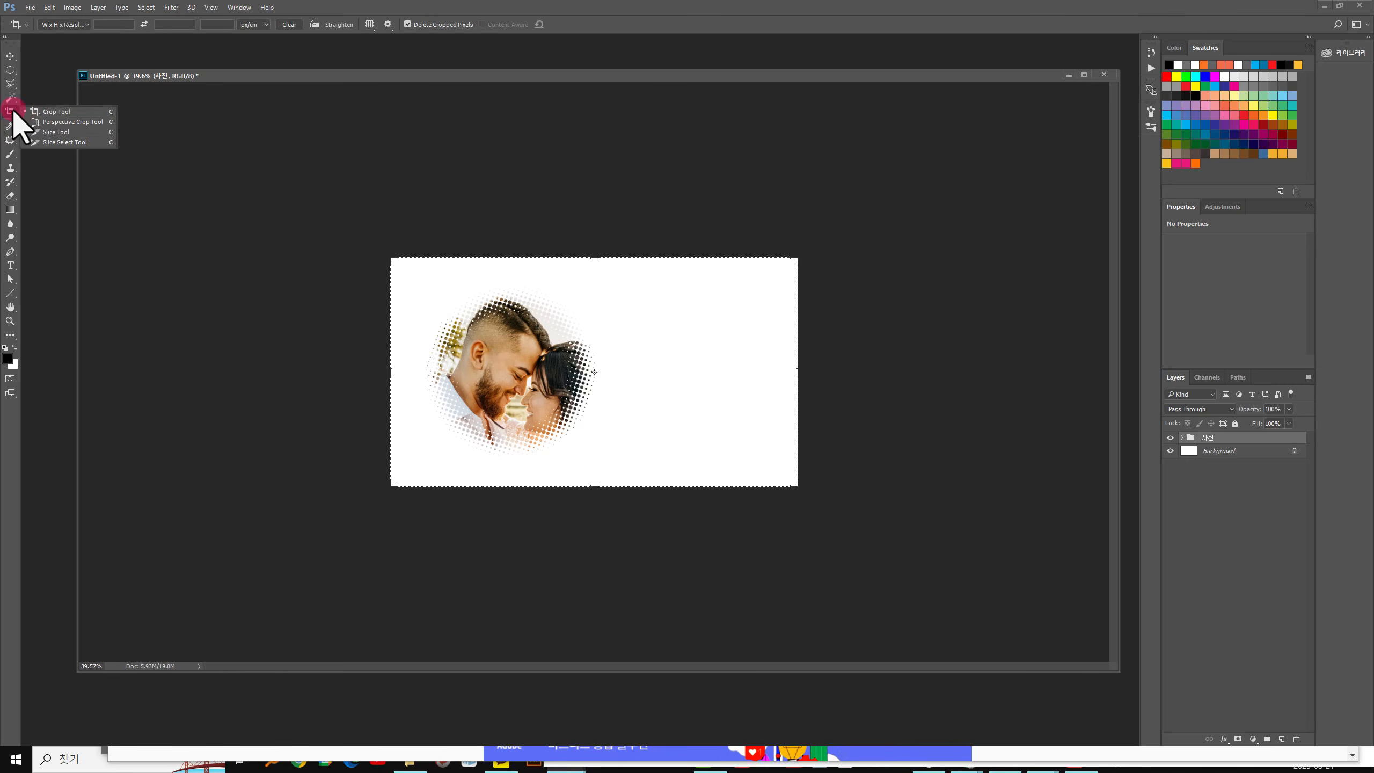
left_click(37, 115)
left_click_drag(797, 372, 711, 372)
left_click_drag(483, 380, 482, 374)
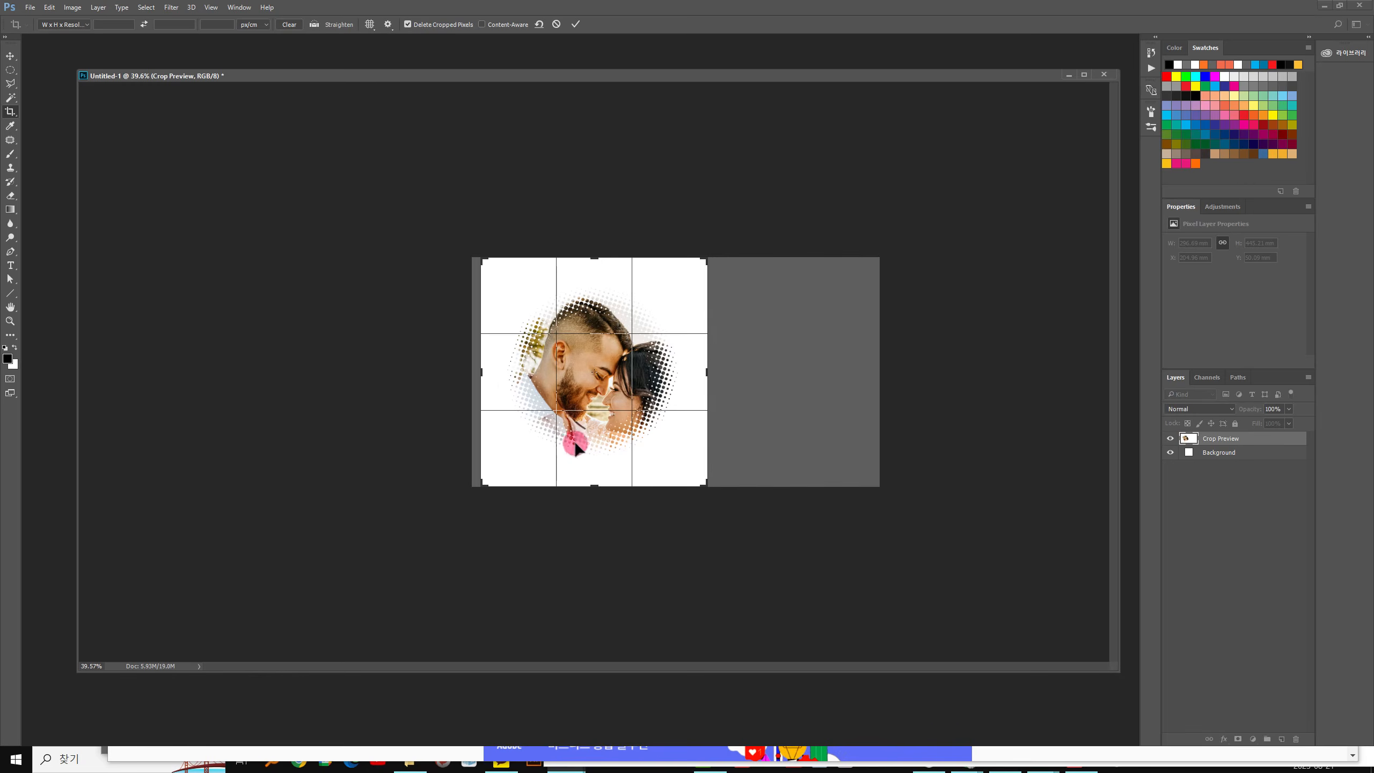
left_click_drag(603, 489, 594, 554)
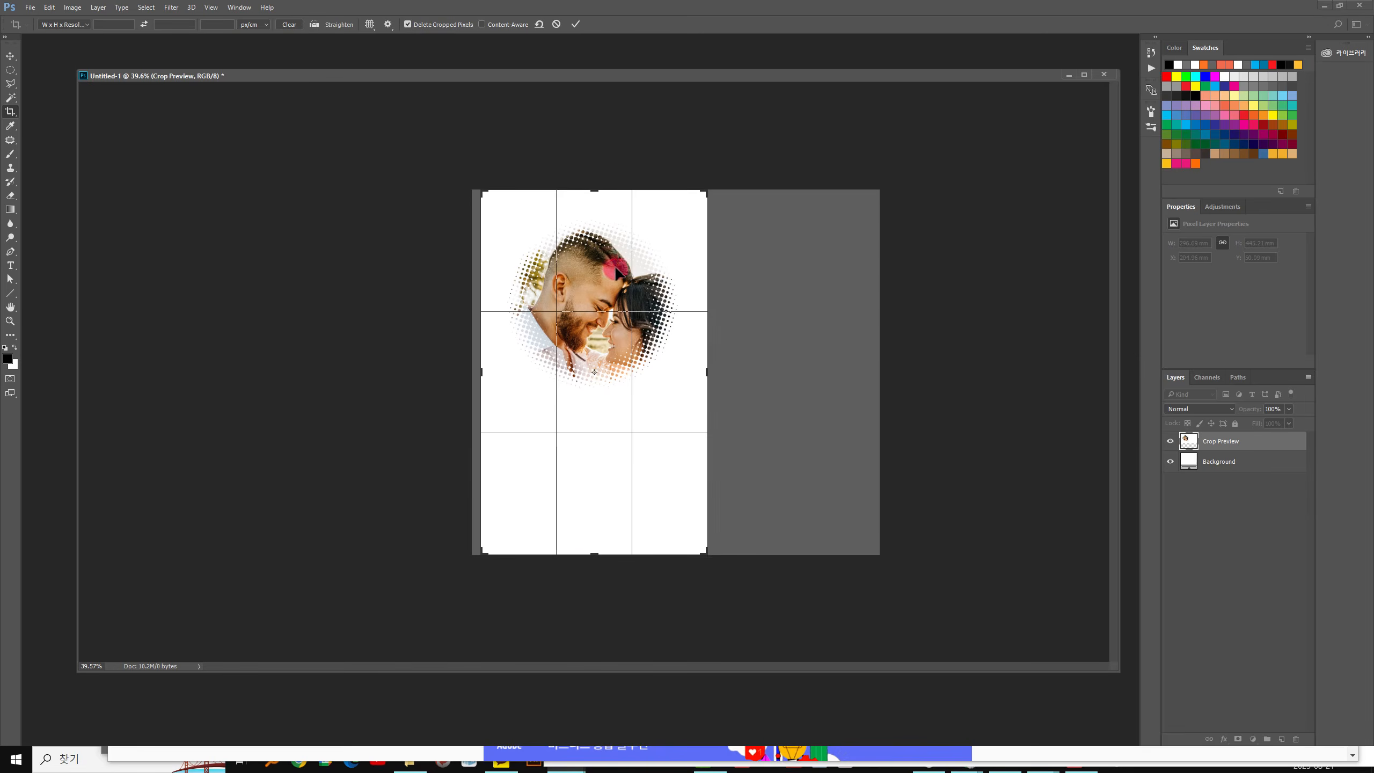
left_click(577, 24)
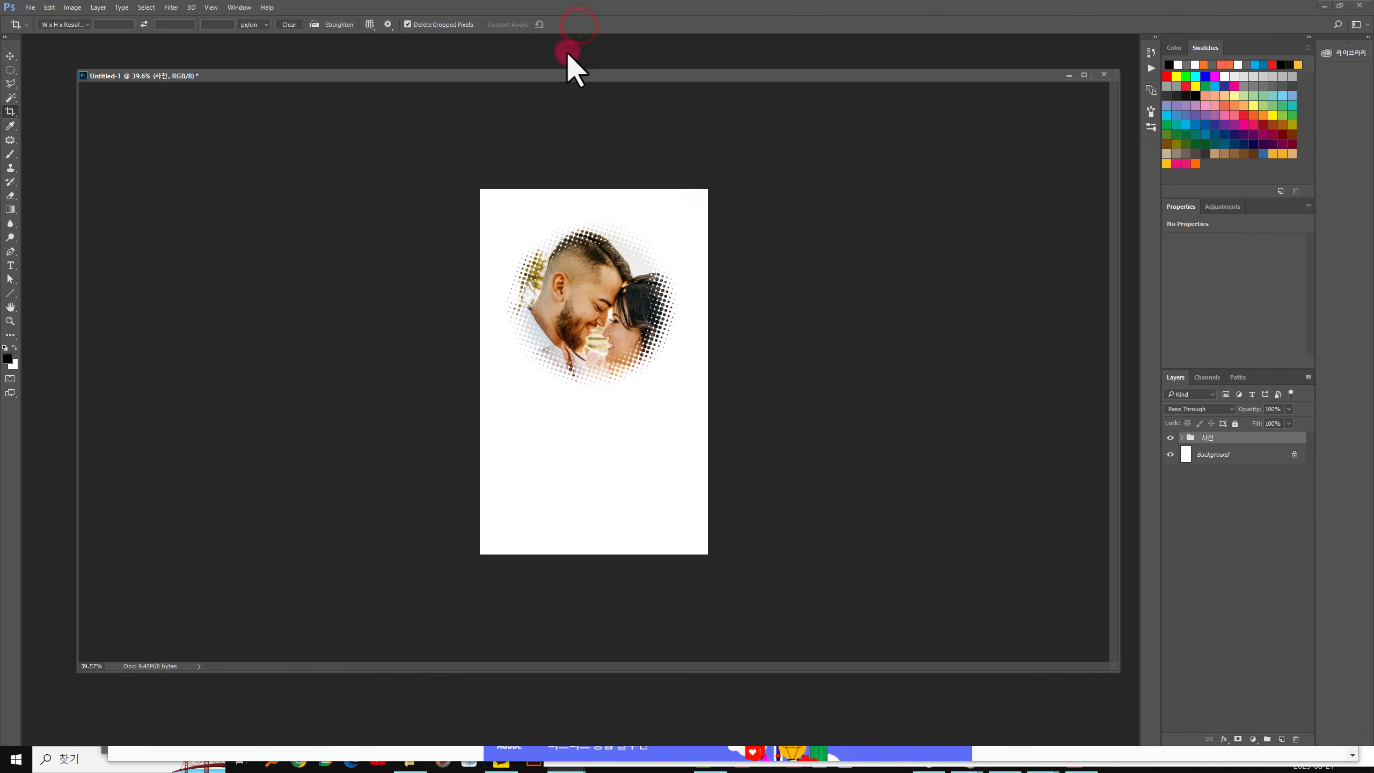
left_click(10, 55)
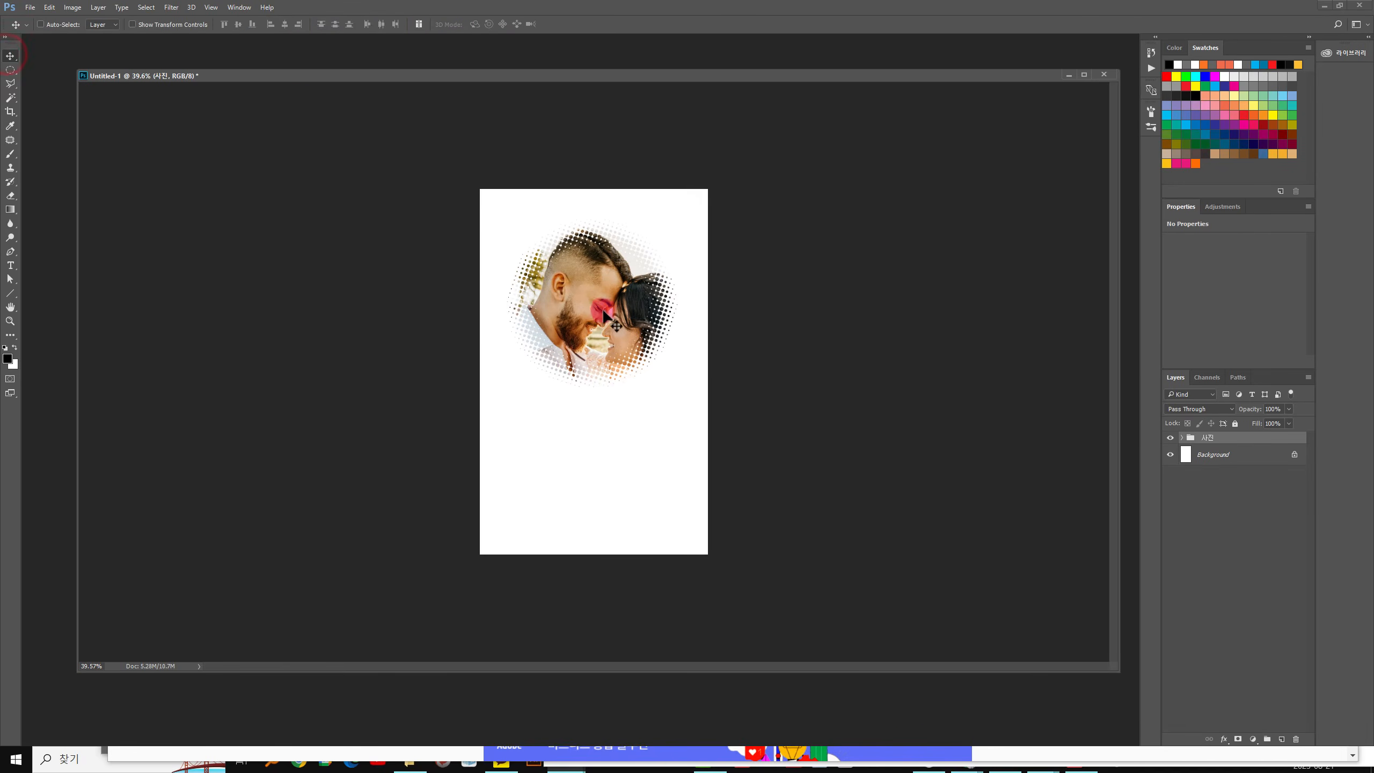
left_click_drag(597, 313, 600, 312)
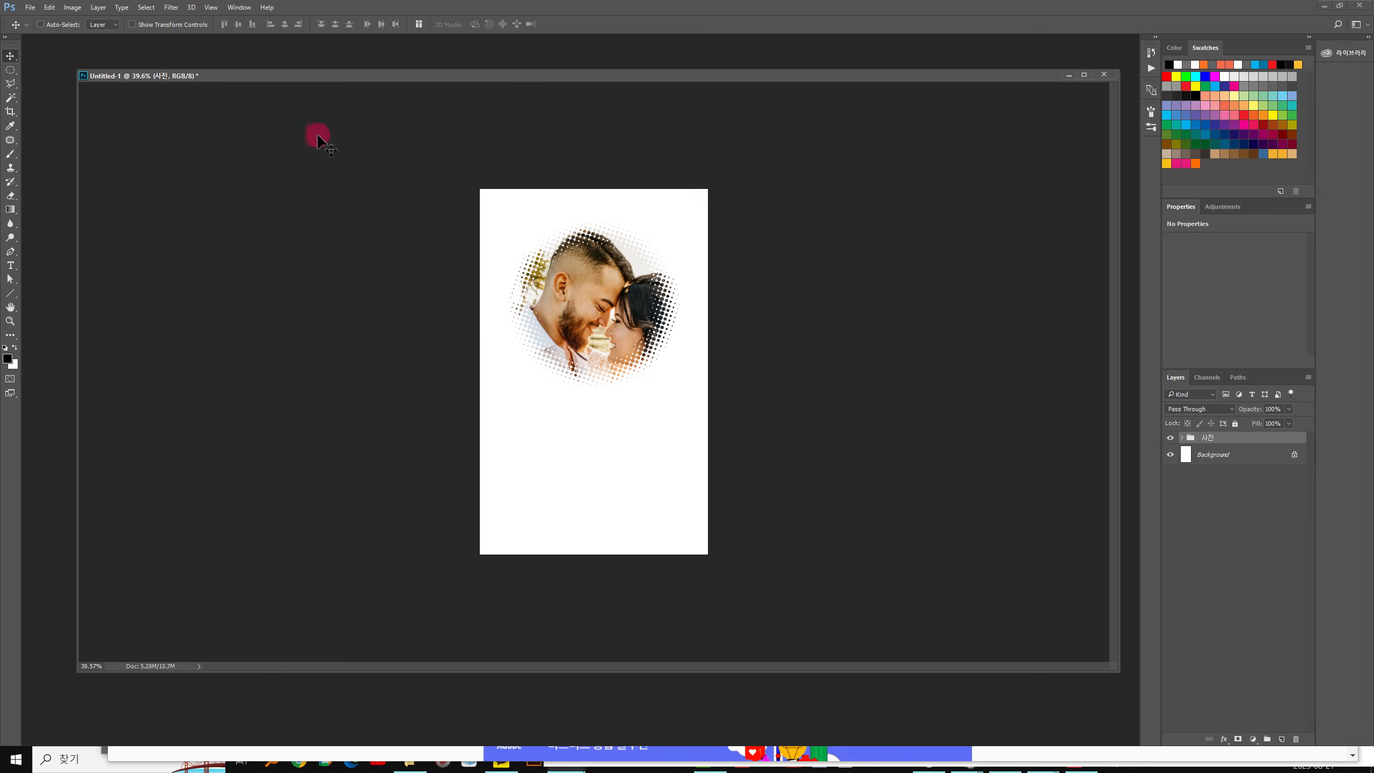
Step: Open the text file 릴케의 시 from the project folder, copy the whole poem, and return to the document
double_click(509, 57)
left_click(497, 118)
right_click(497, 117)
left_click(534, 147)
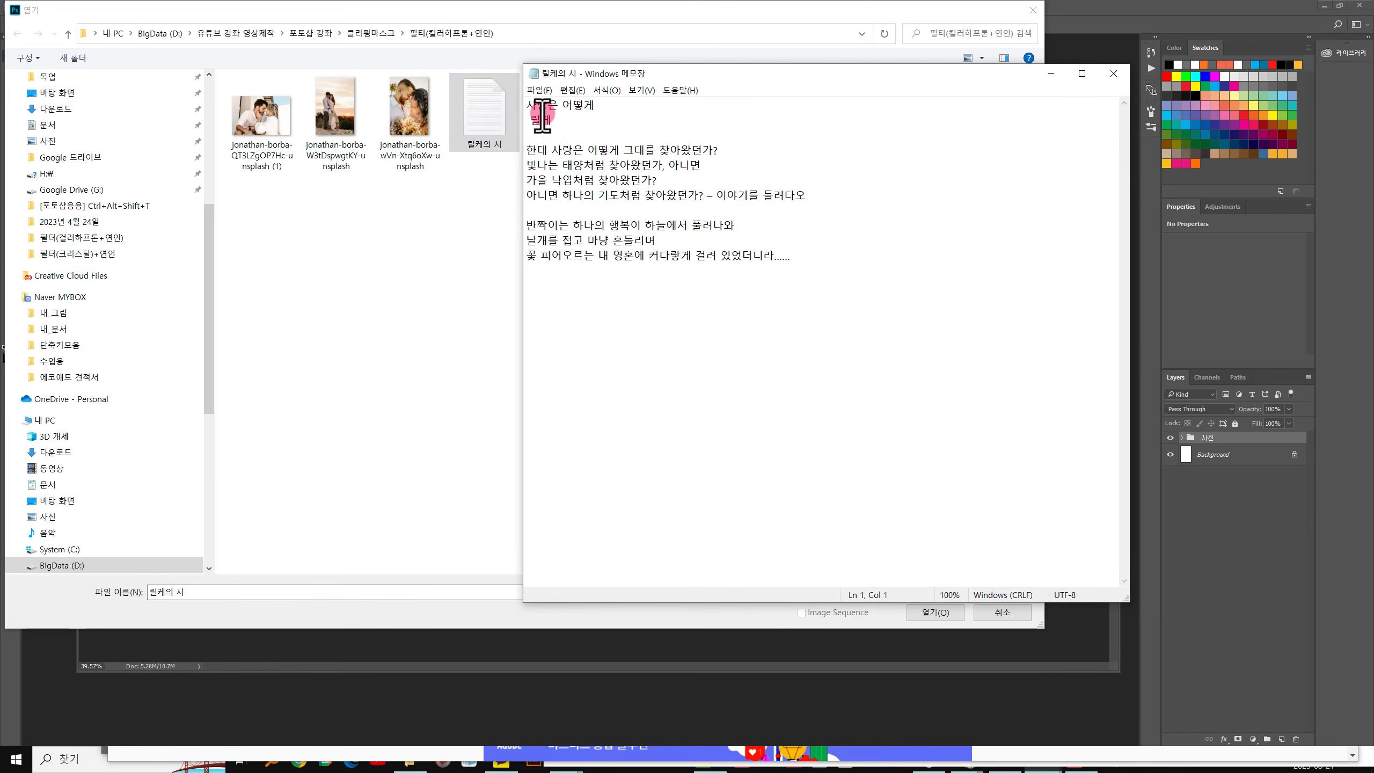
left_click_drag(529, 106, 800, 281)
key("ctrl+c")
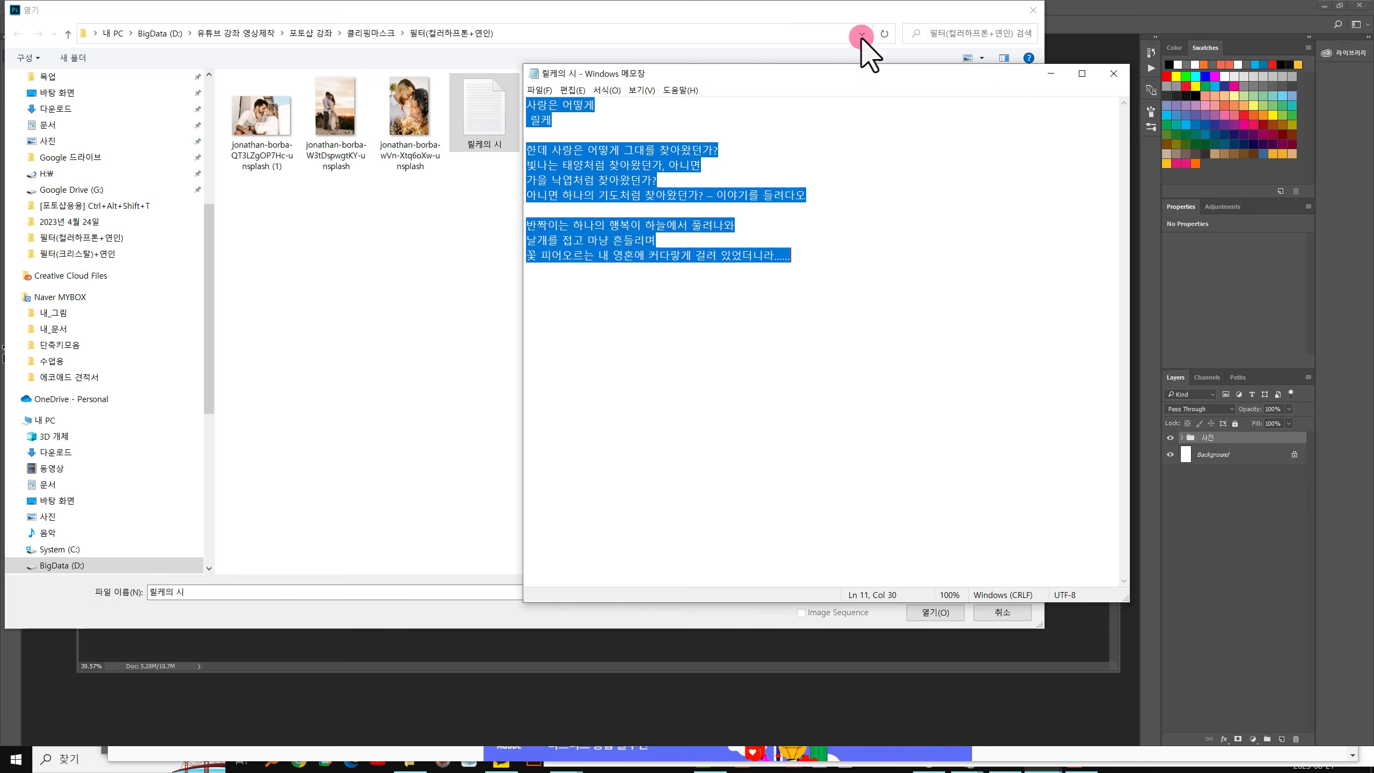
left_click(1051, 73)
left_click(1032, 9)
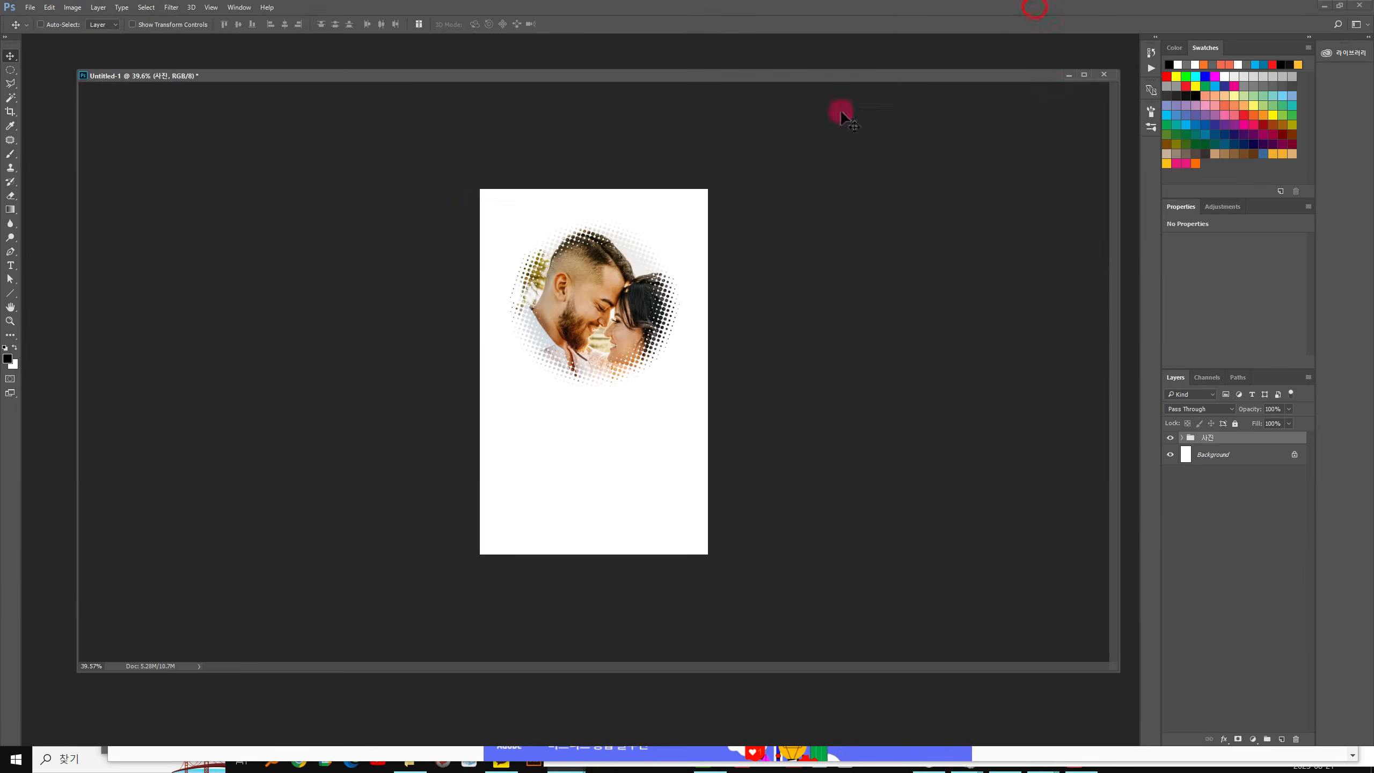
Step: Add the copied poem below the photo as 36 pt KoPub바탕체 Medium text and move it up and slightly left
left_click(10, 265)
left_click(521, 428)
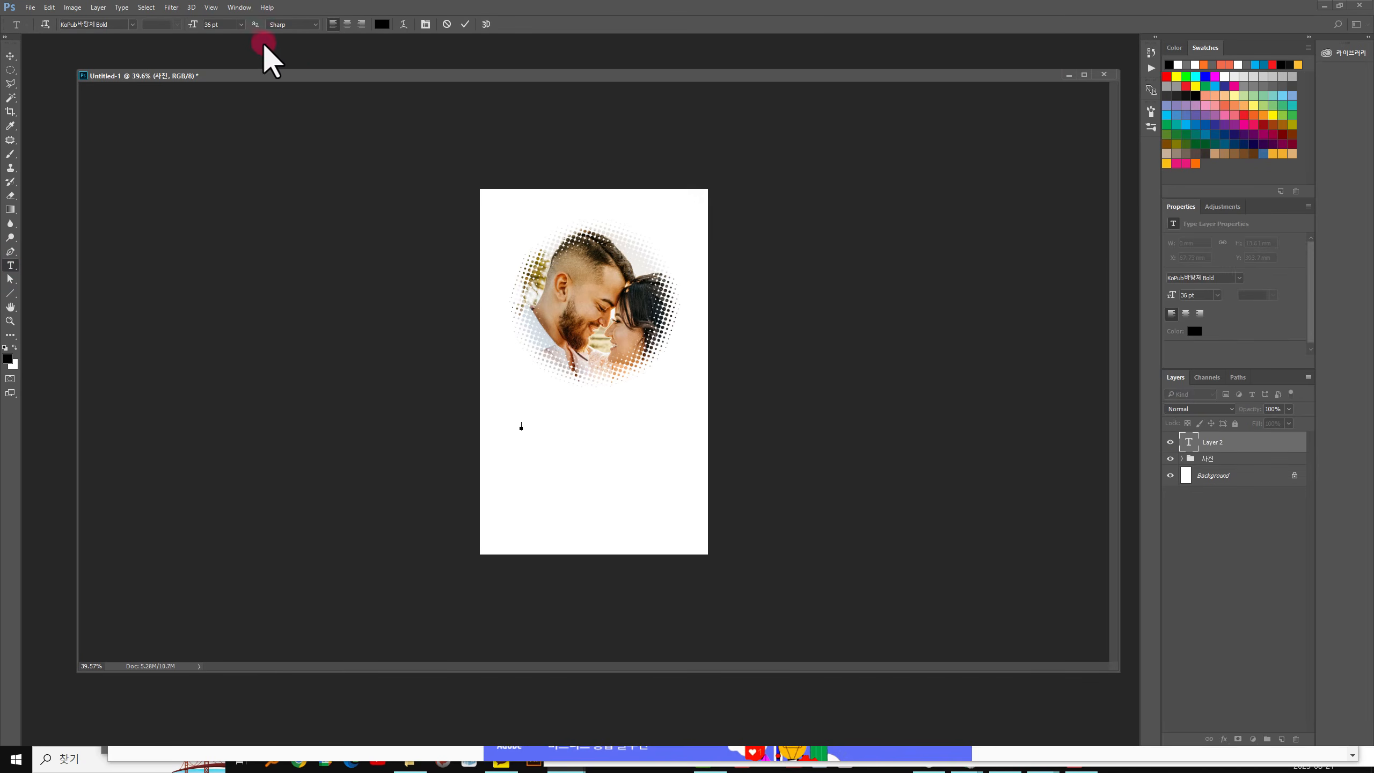
left_click(133, 24)
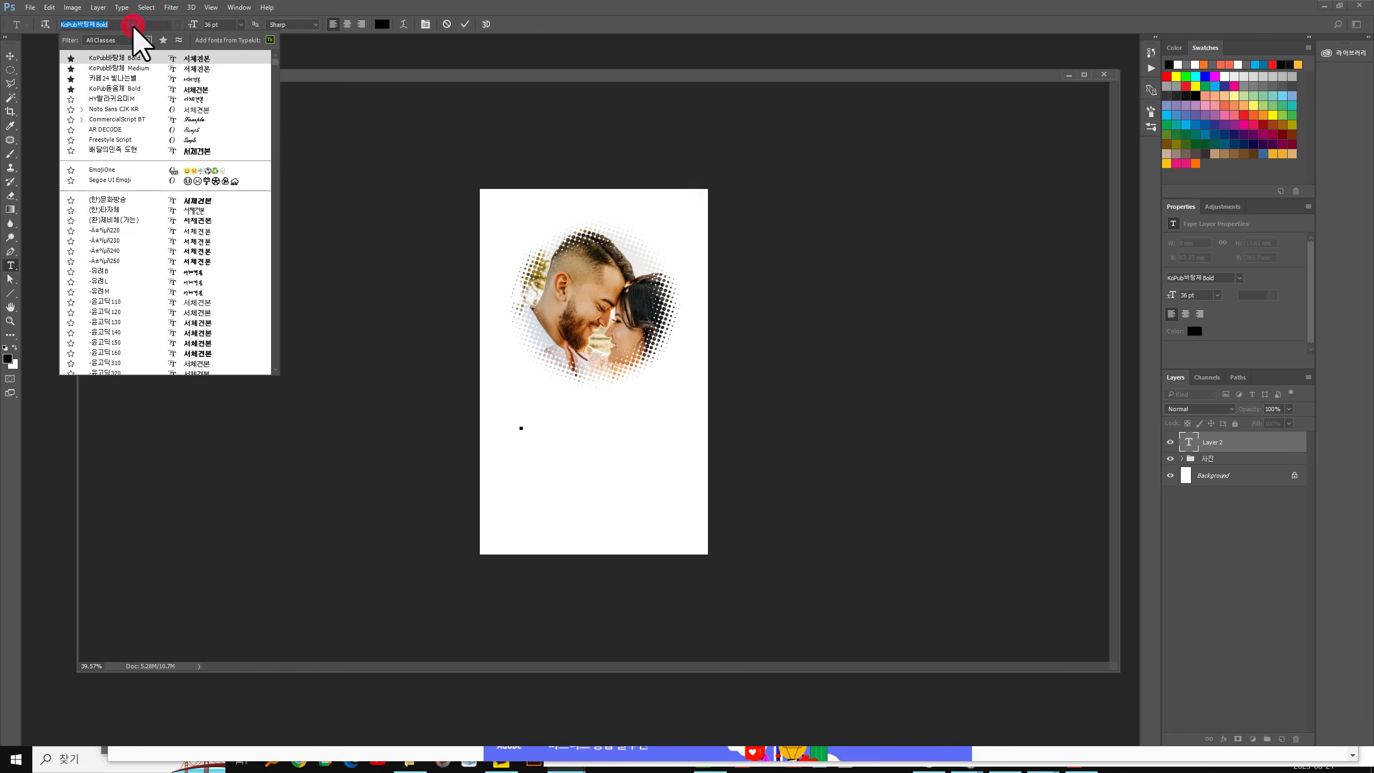
left_click(125, 69)
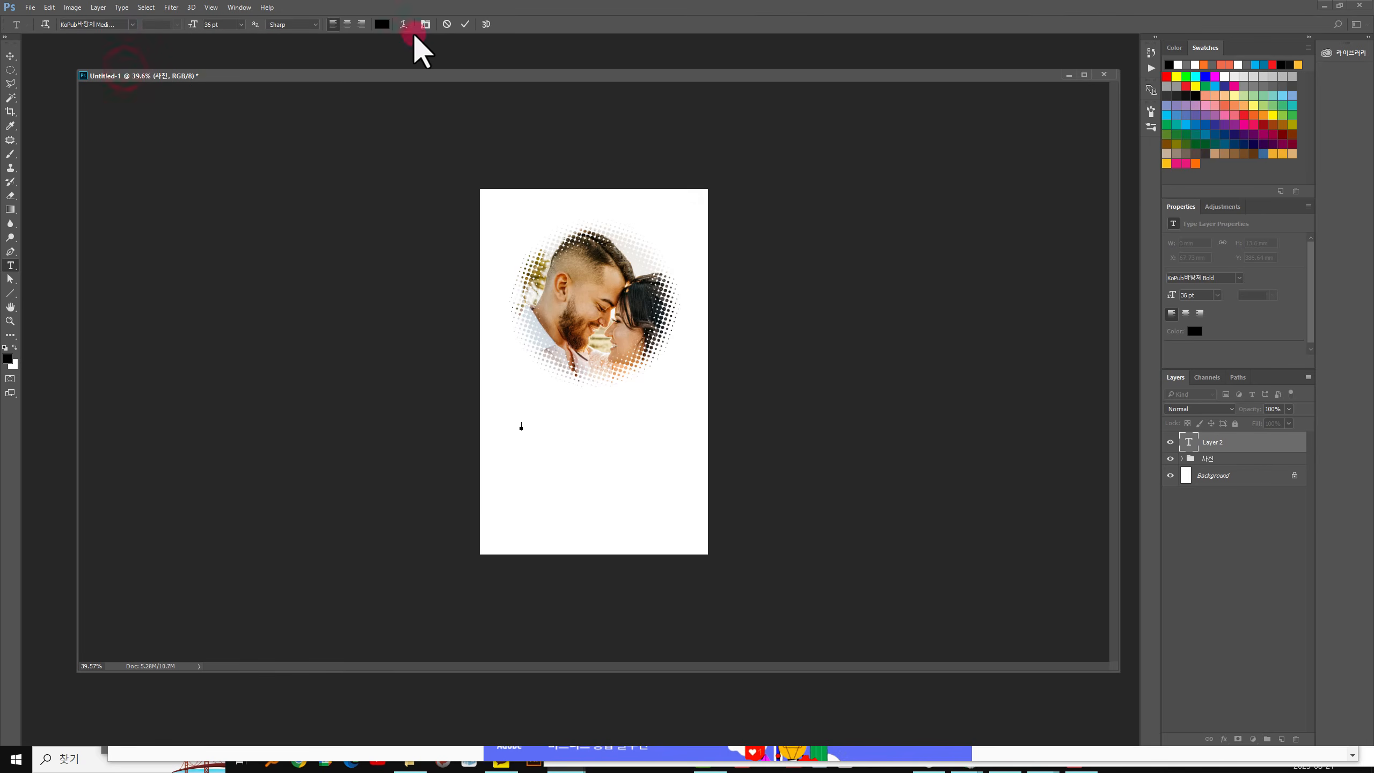
key("ctrl")
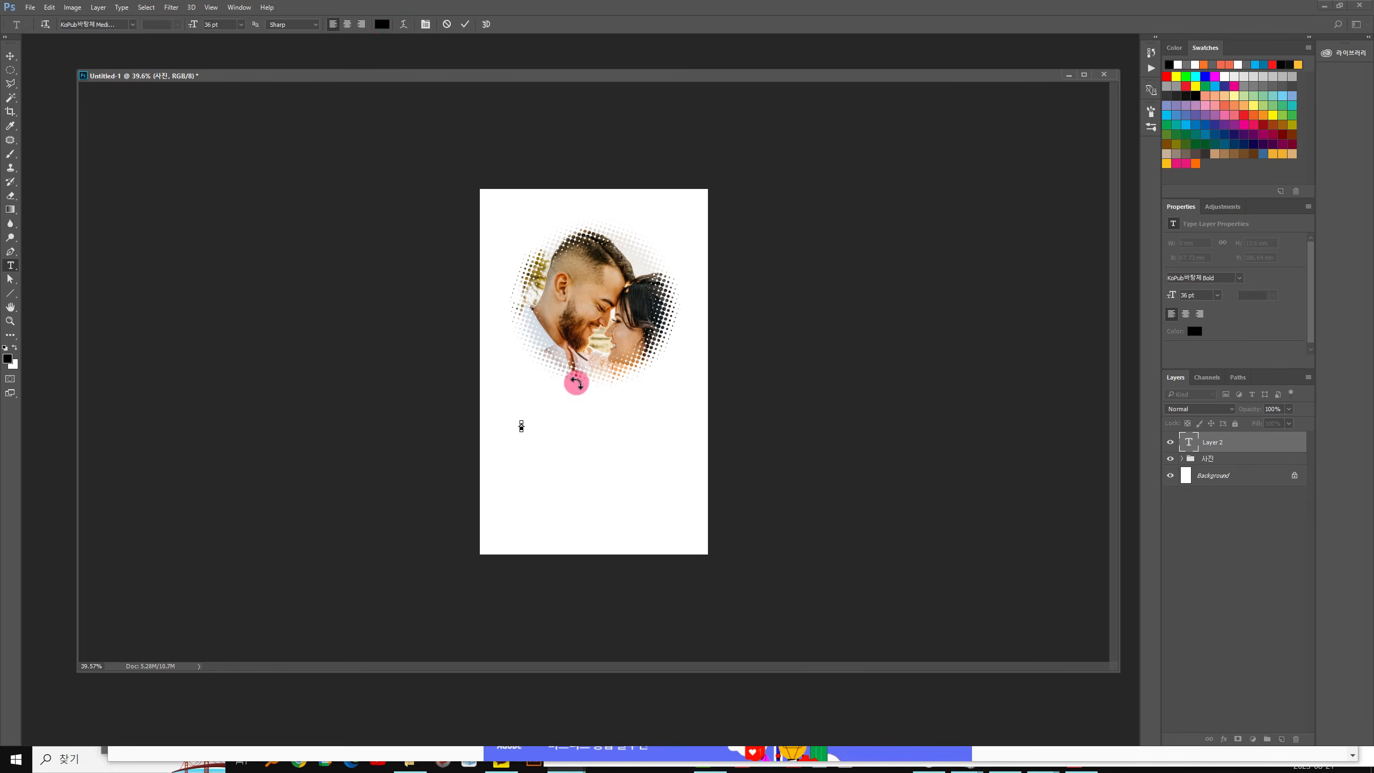
key("ctrl+v")
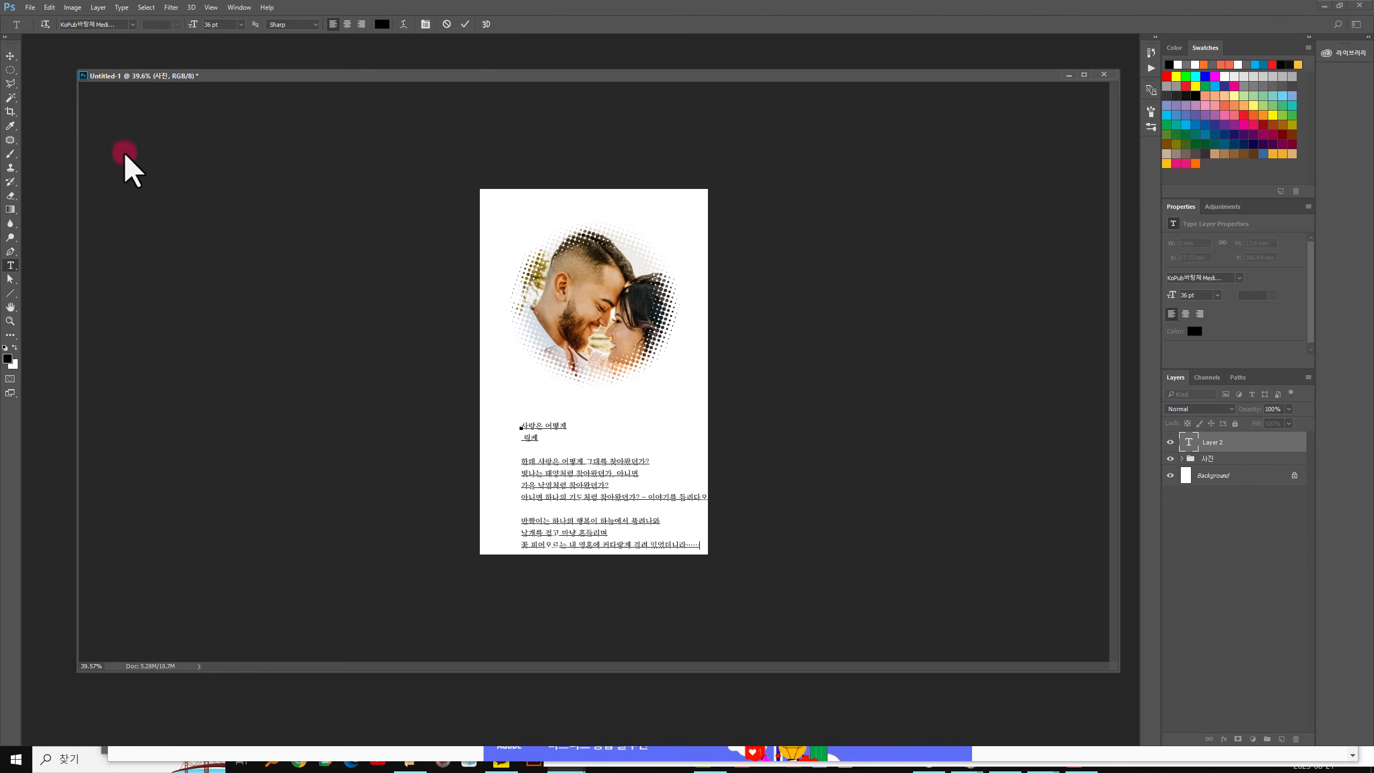
left_click(10, 55)
left_click_drag(554, 467, 541, 439)
Step: Slightly tighten the line spacing of the poem's body text below the title and the poet's name
left_click(11, 265)
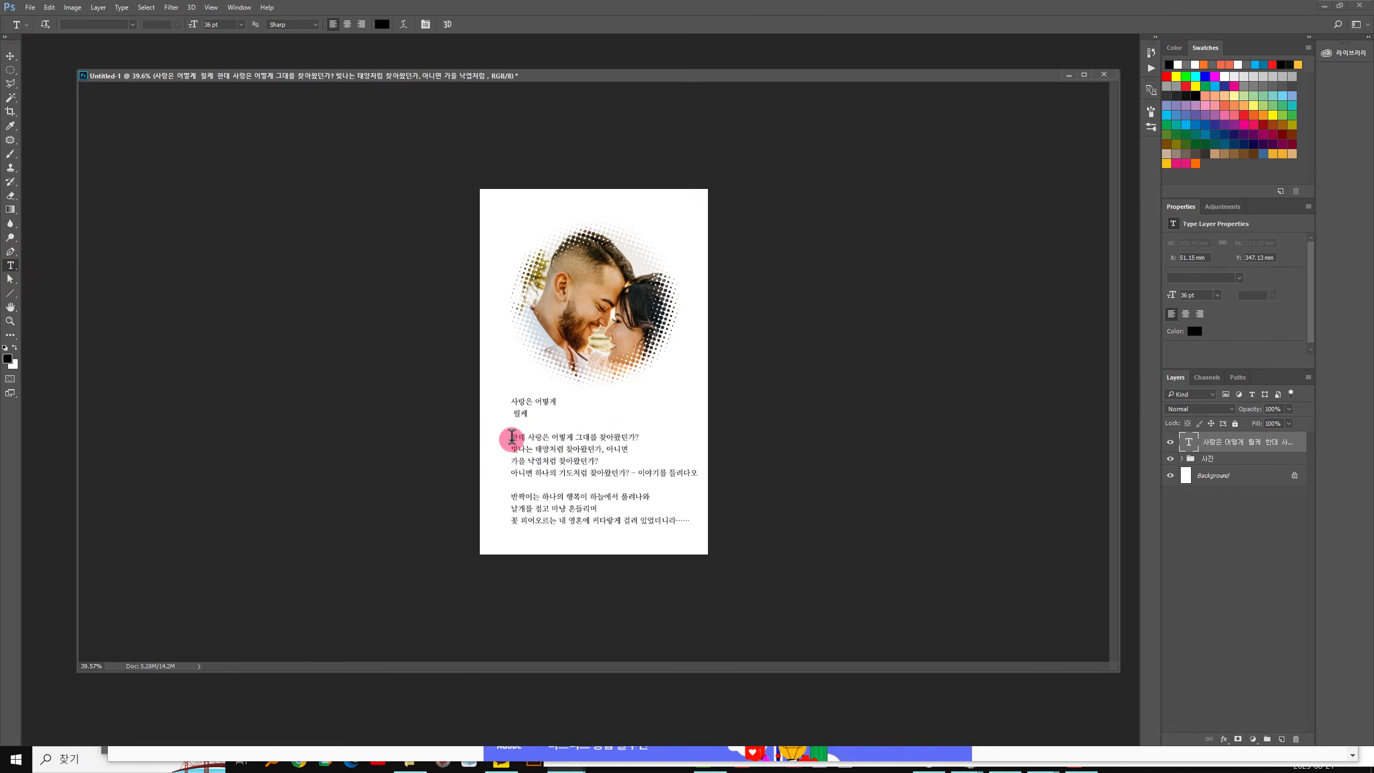
left_click_drag(513, 435, 936, 632)
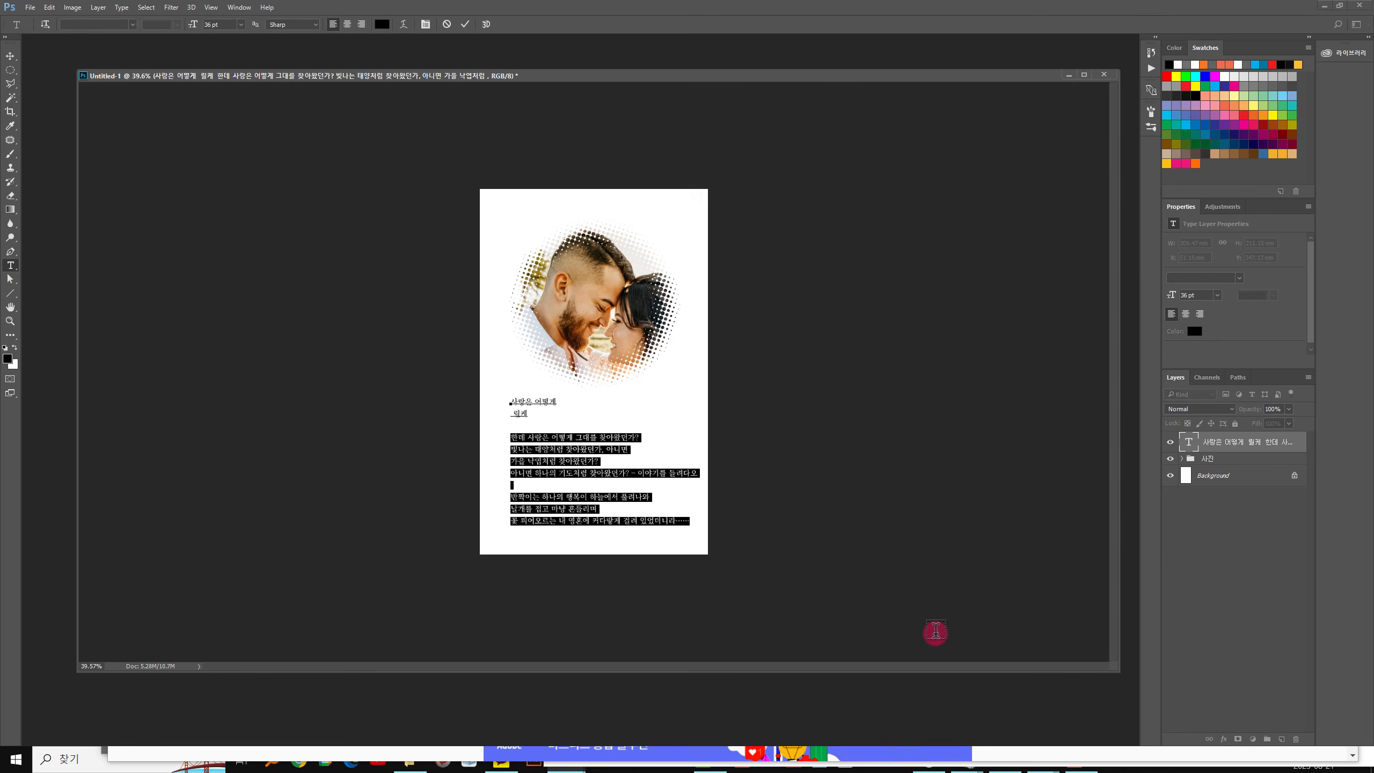
key("alt+Up")
key("alt+Up")
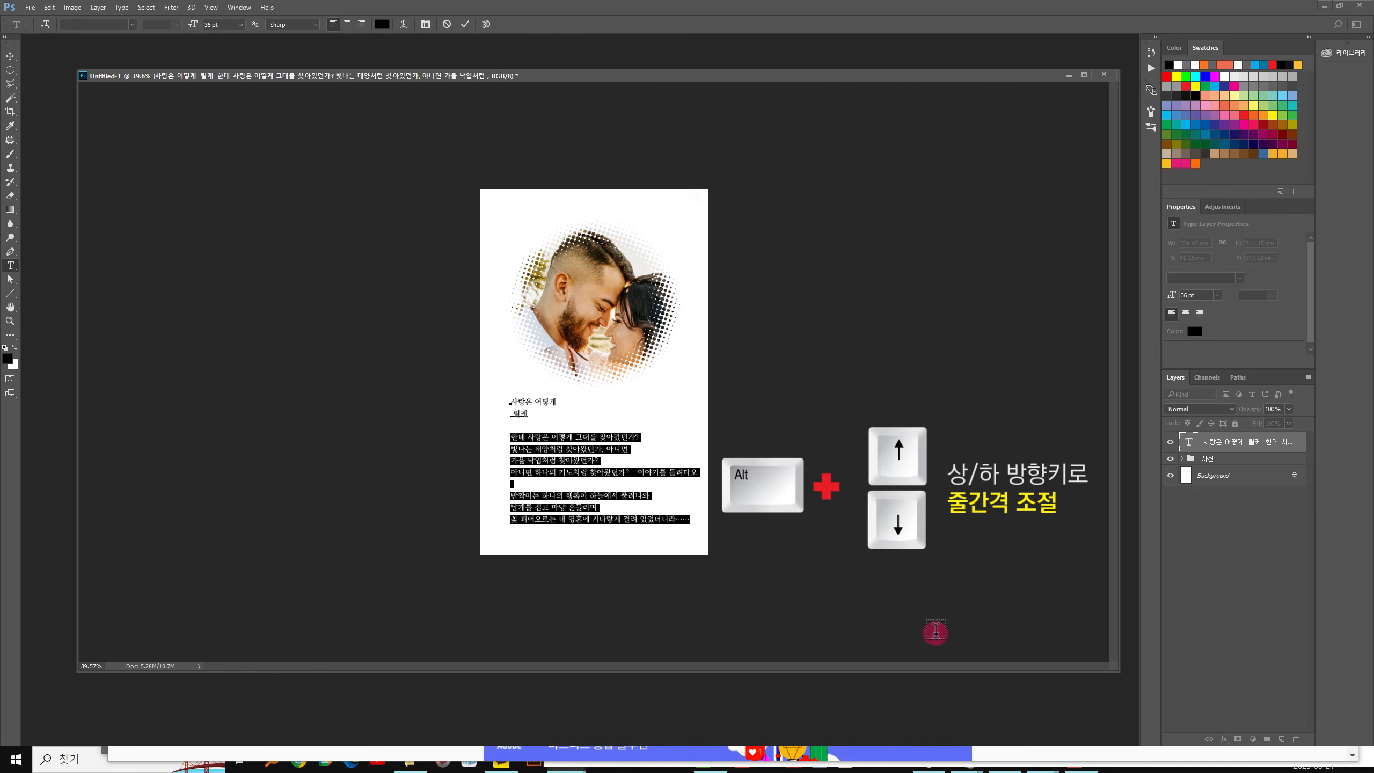
key("alt+Up")
key("alt+Up")
key("alt+Up")
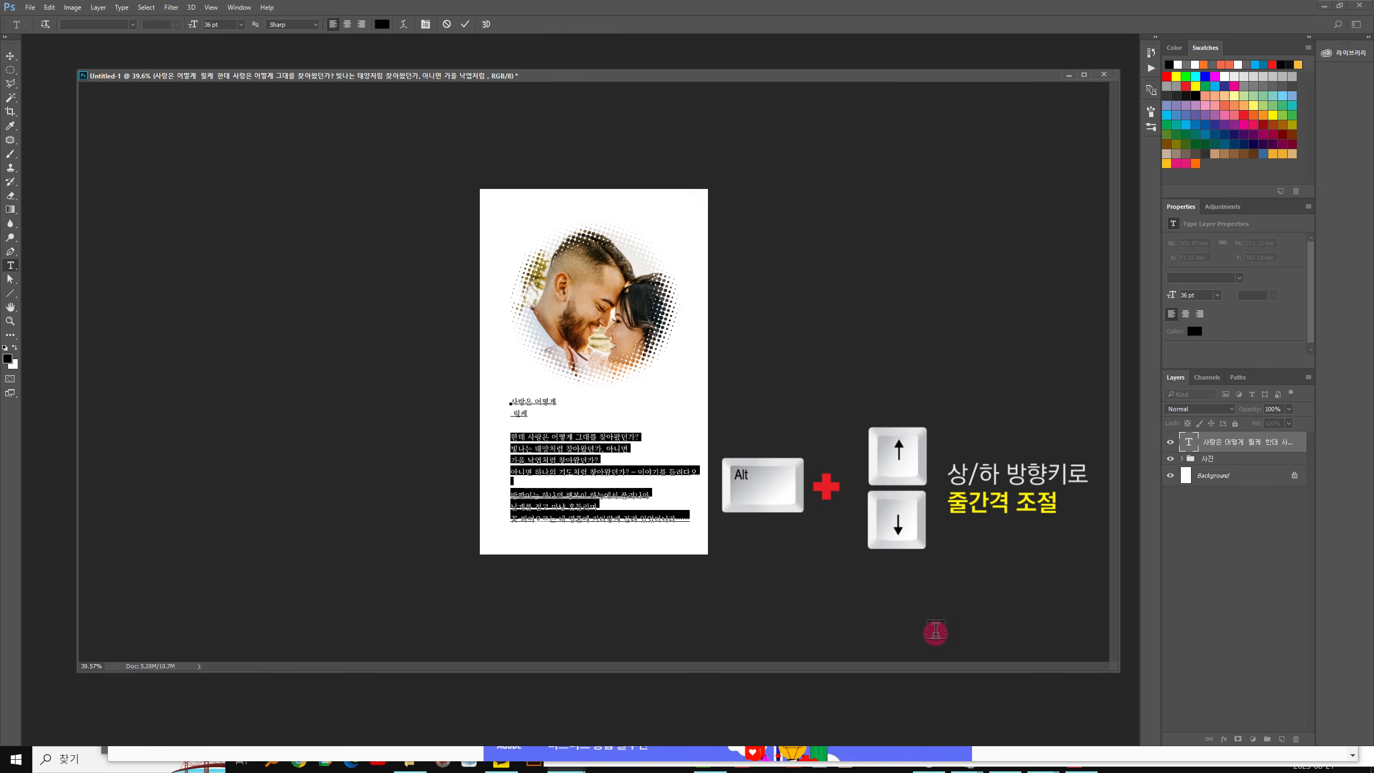
key("alt+Down")
key("alt+Down")
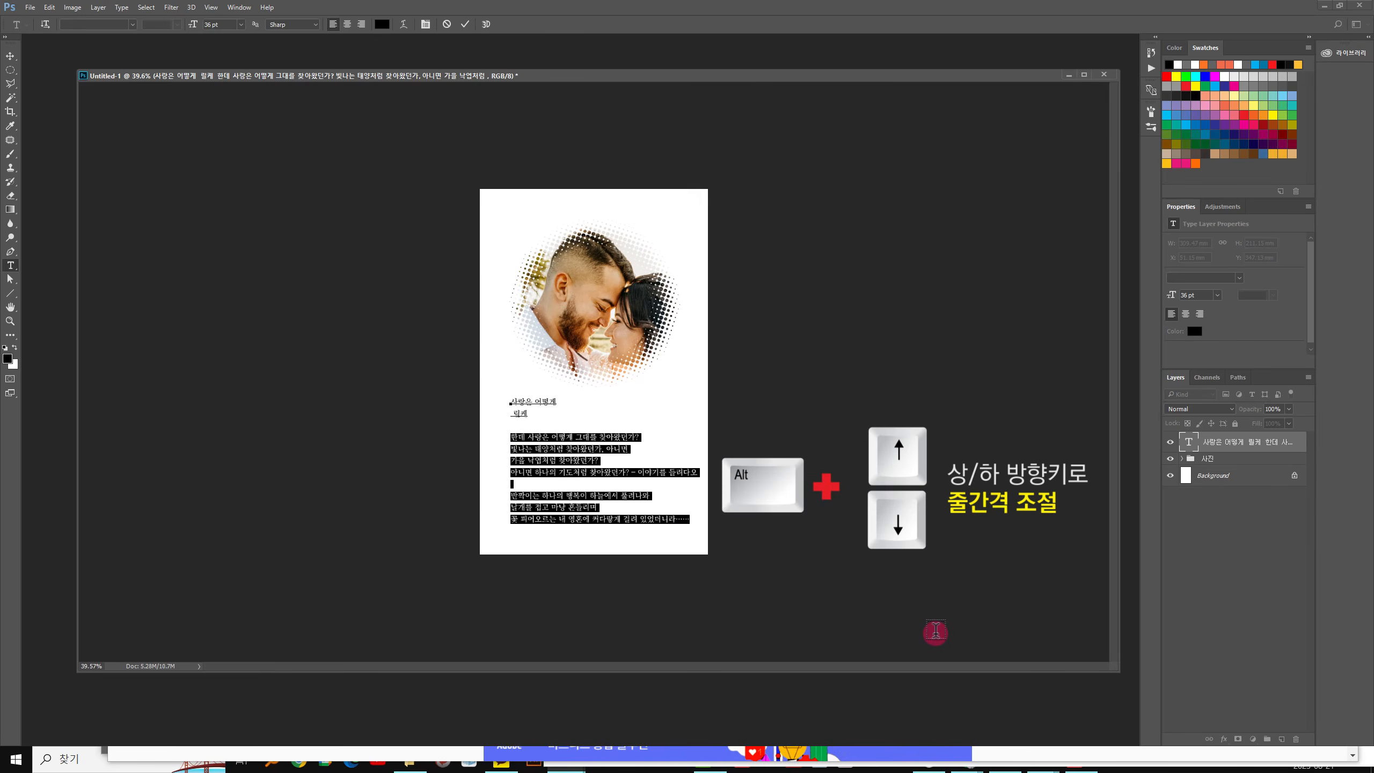
key("alt+Up")
key("alt+Up")
key("alt+Up")
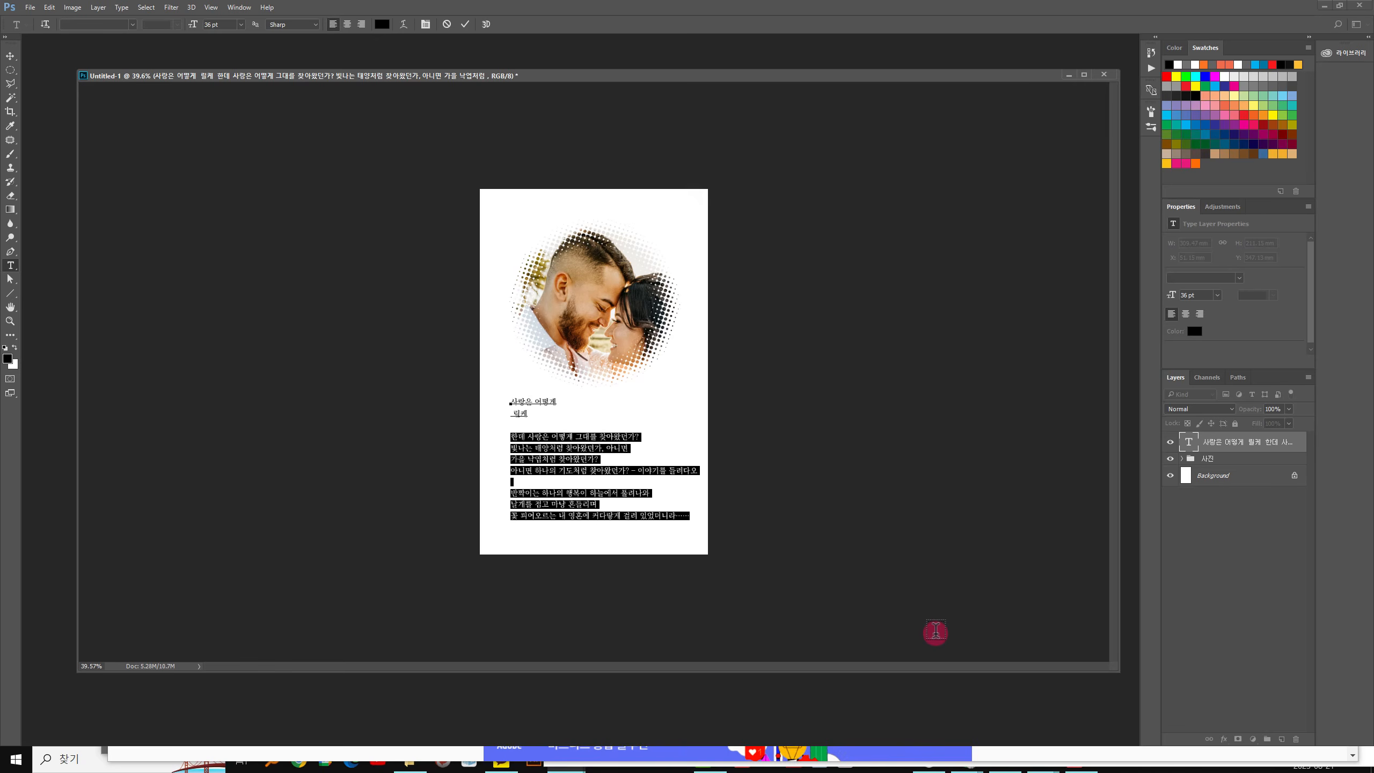
key("alt+Down")
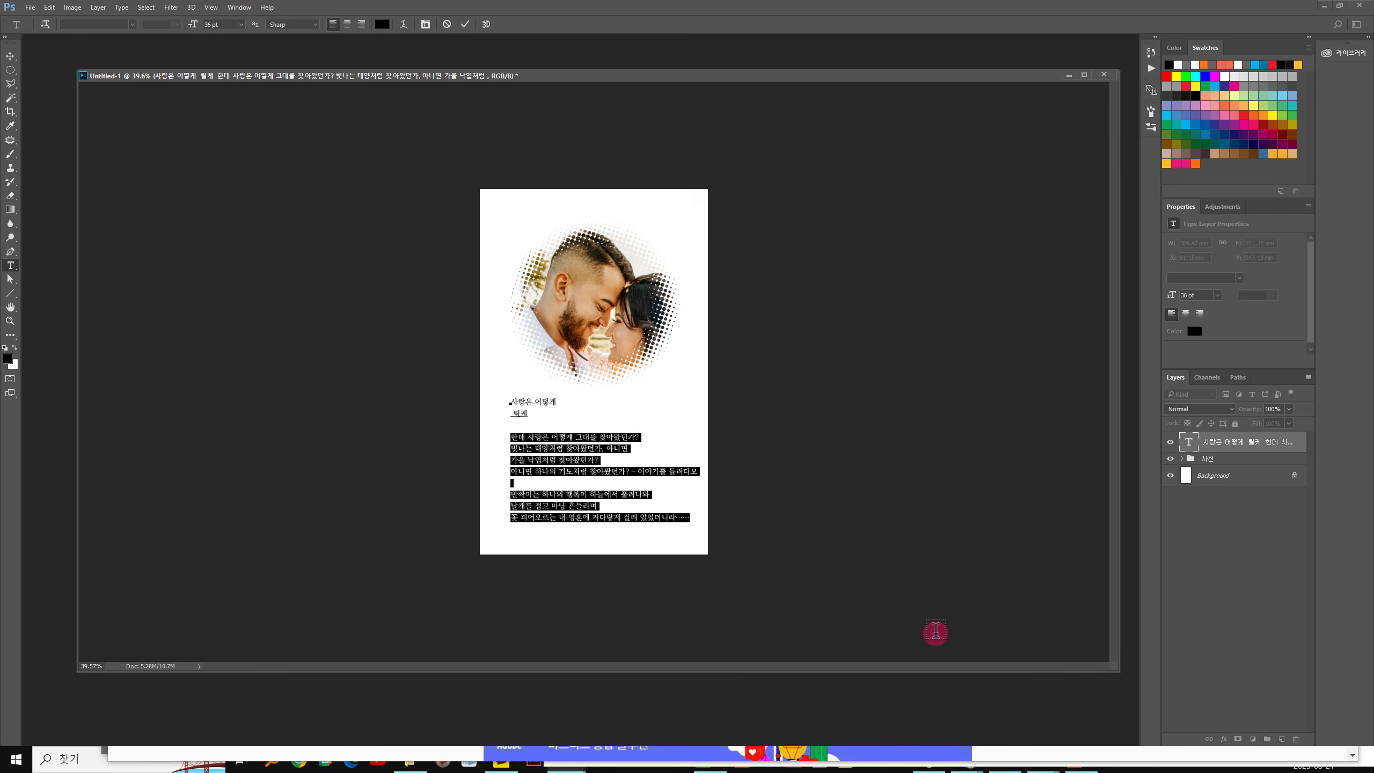
left_click(464, 25)
Step: Scale the whole poem text block down slightly to a text size of about 33.5 pt
key("ctrl+t")
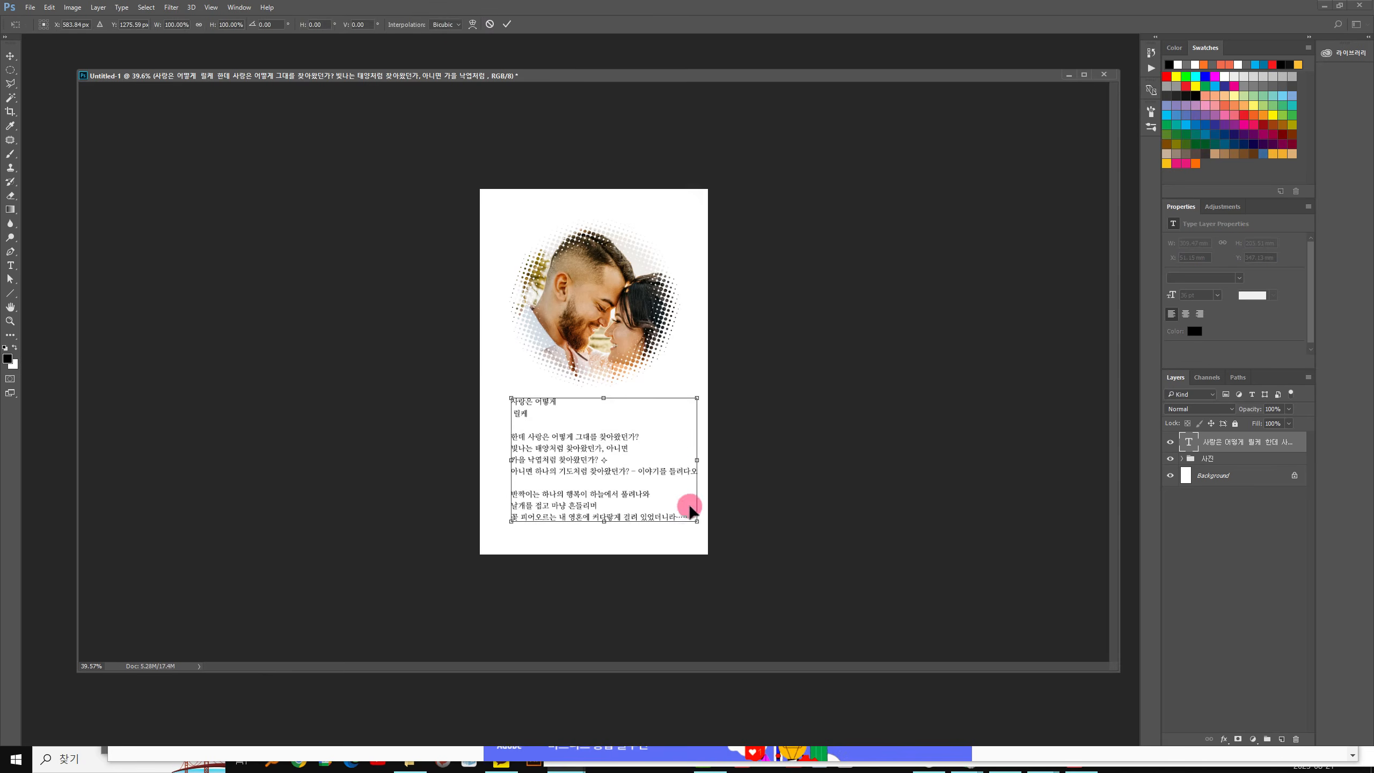
left_click_drag(695, 523, 625, 524)
left_click(506, 24)
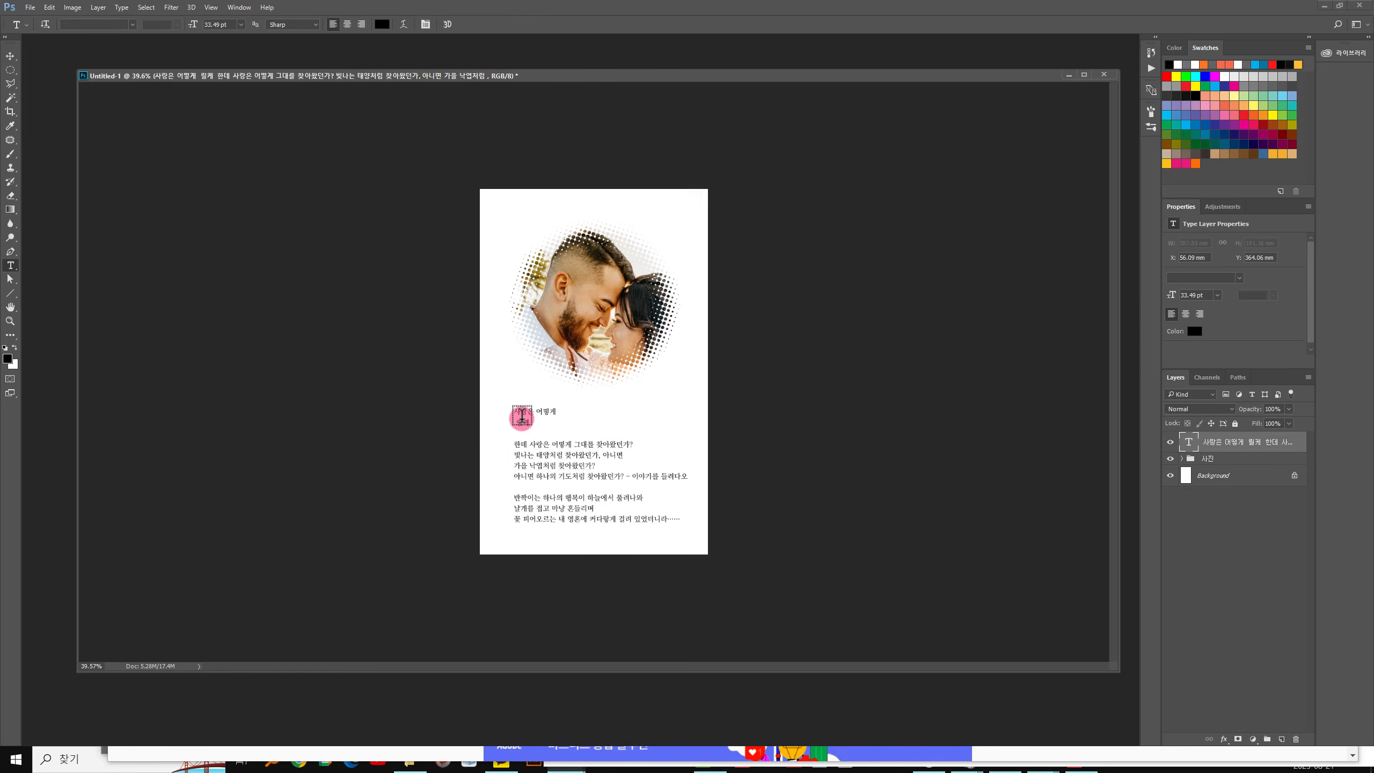
Step: Join the poet's name onto the same line as the poem title 사랑은 어떻게
left_click(517, 410)
left_click(558, 415)
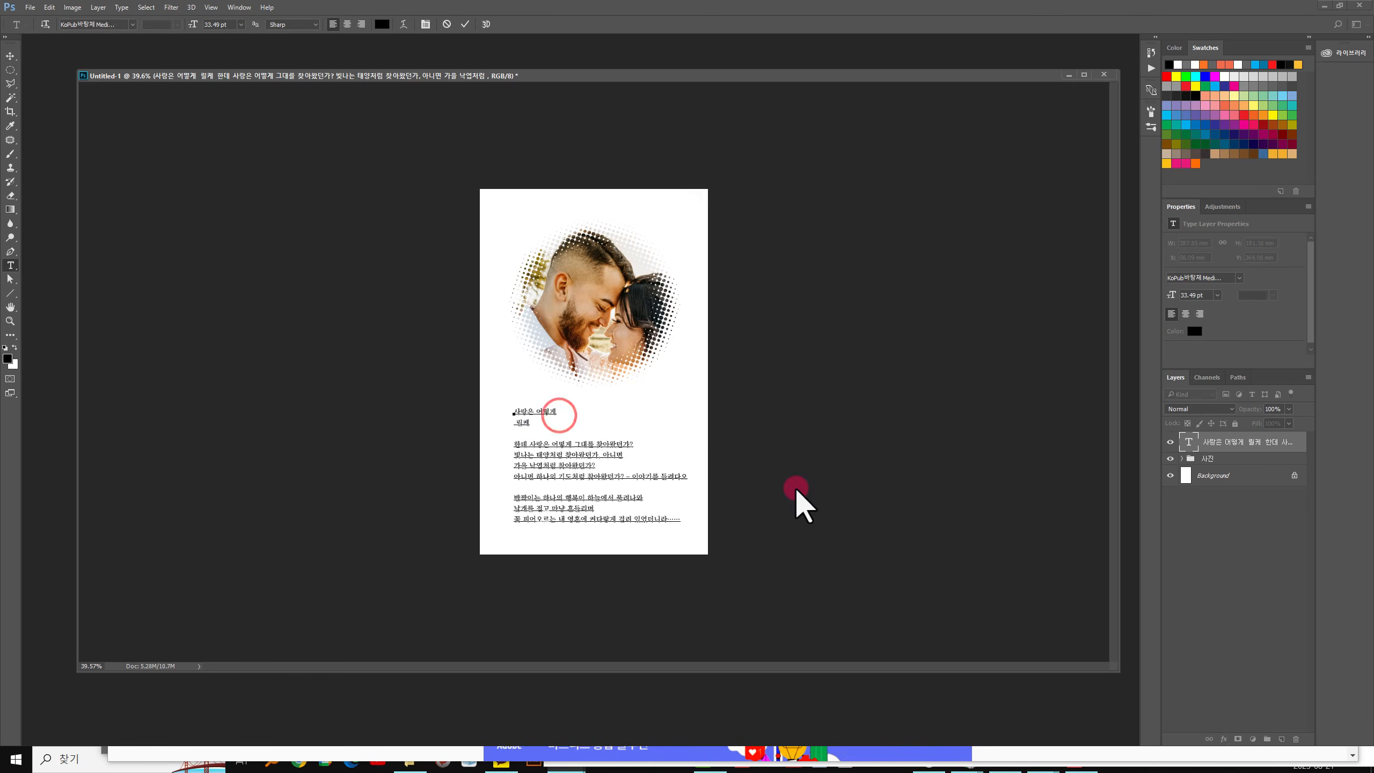
key("Delete")
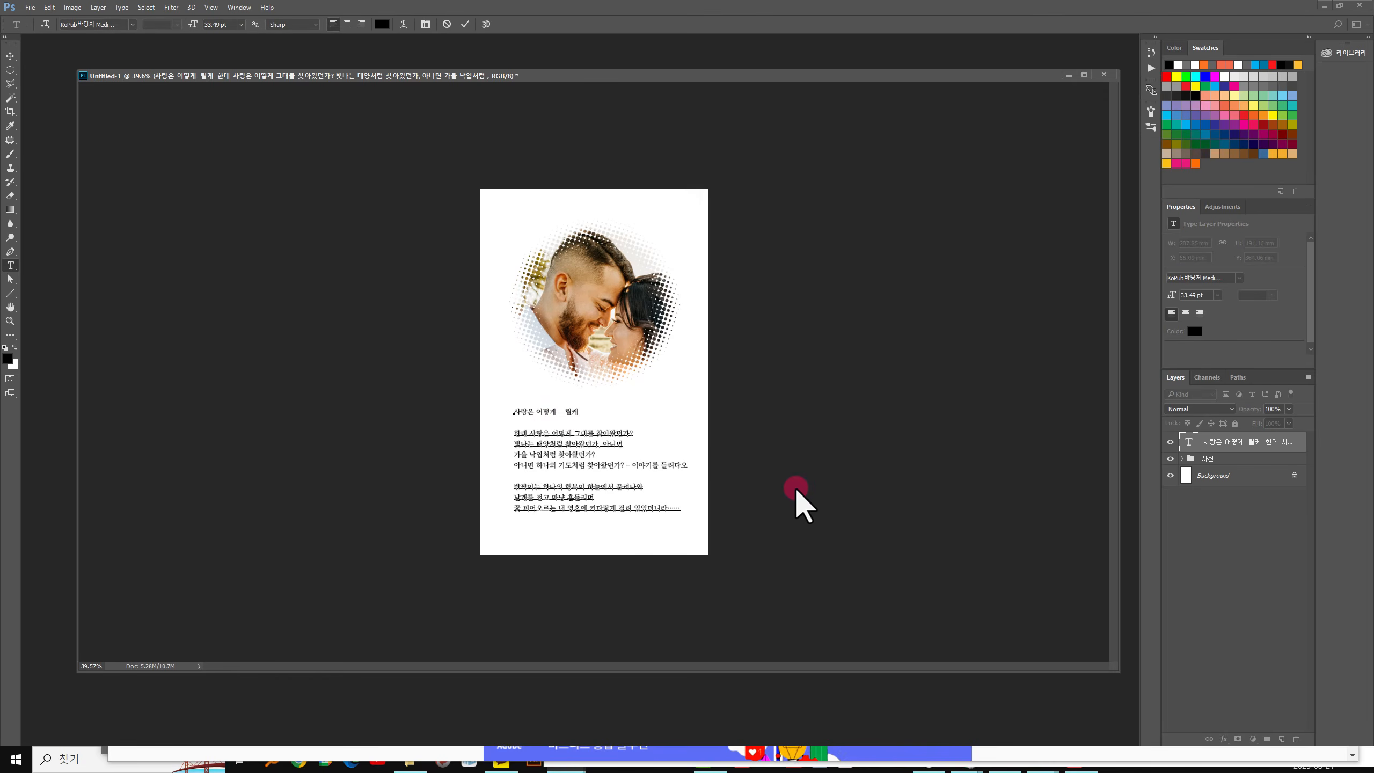
Step: Format the poem title 사랑은 어떻게 as 55 pt KoPub바탕체 Bold
left_click_drag(556, 413, 513, 412)
left_click_drag(233, 24, 181, 25)
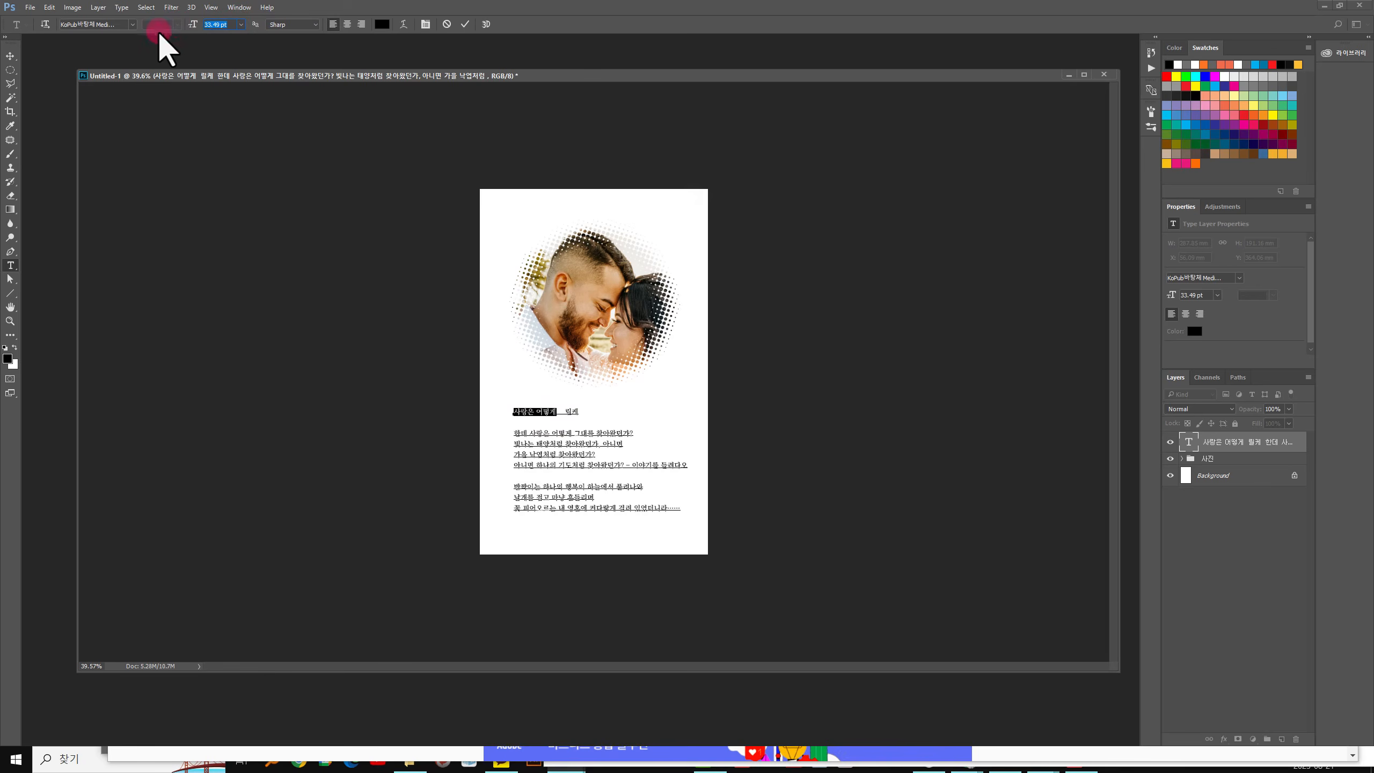
type("55")
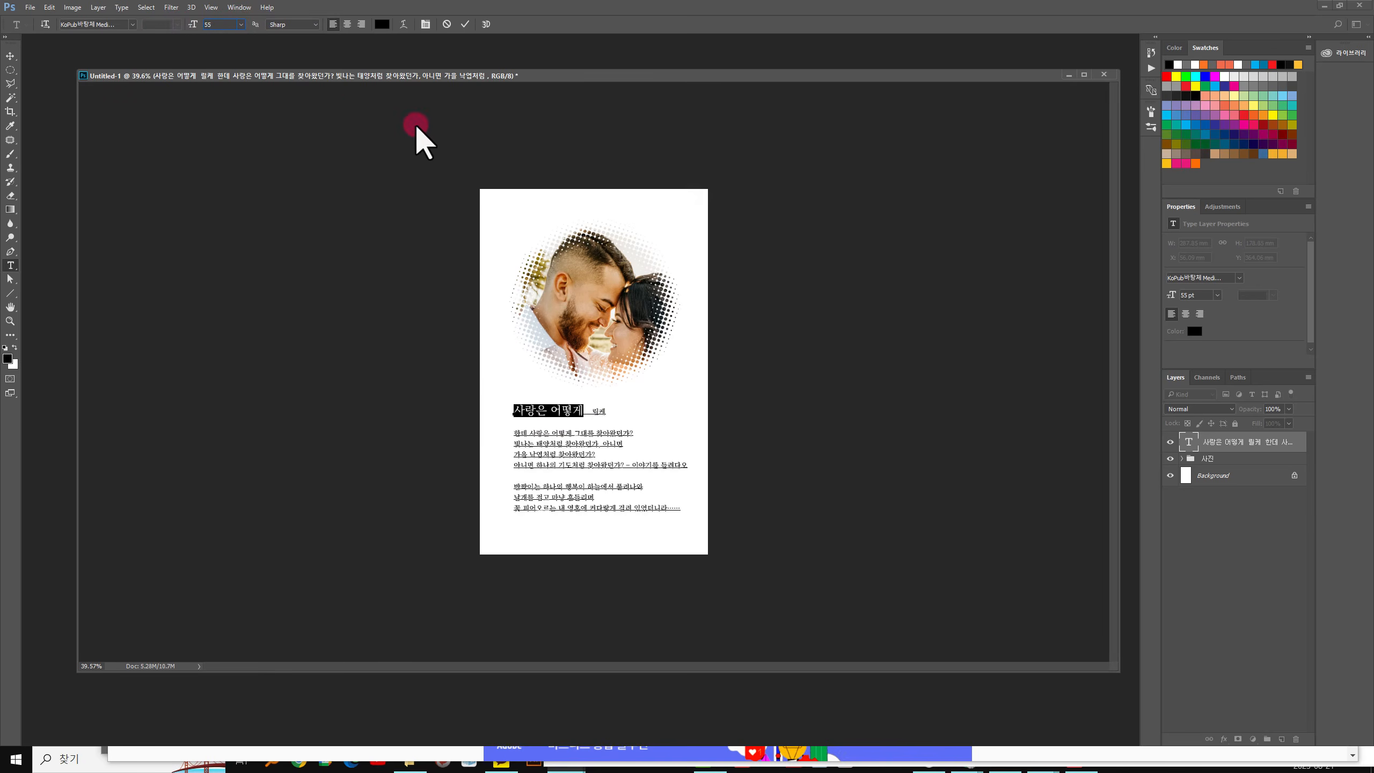
left_click(133, 24)
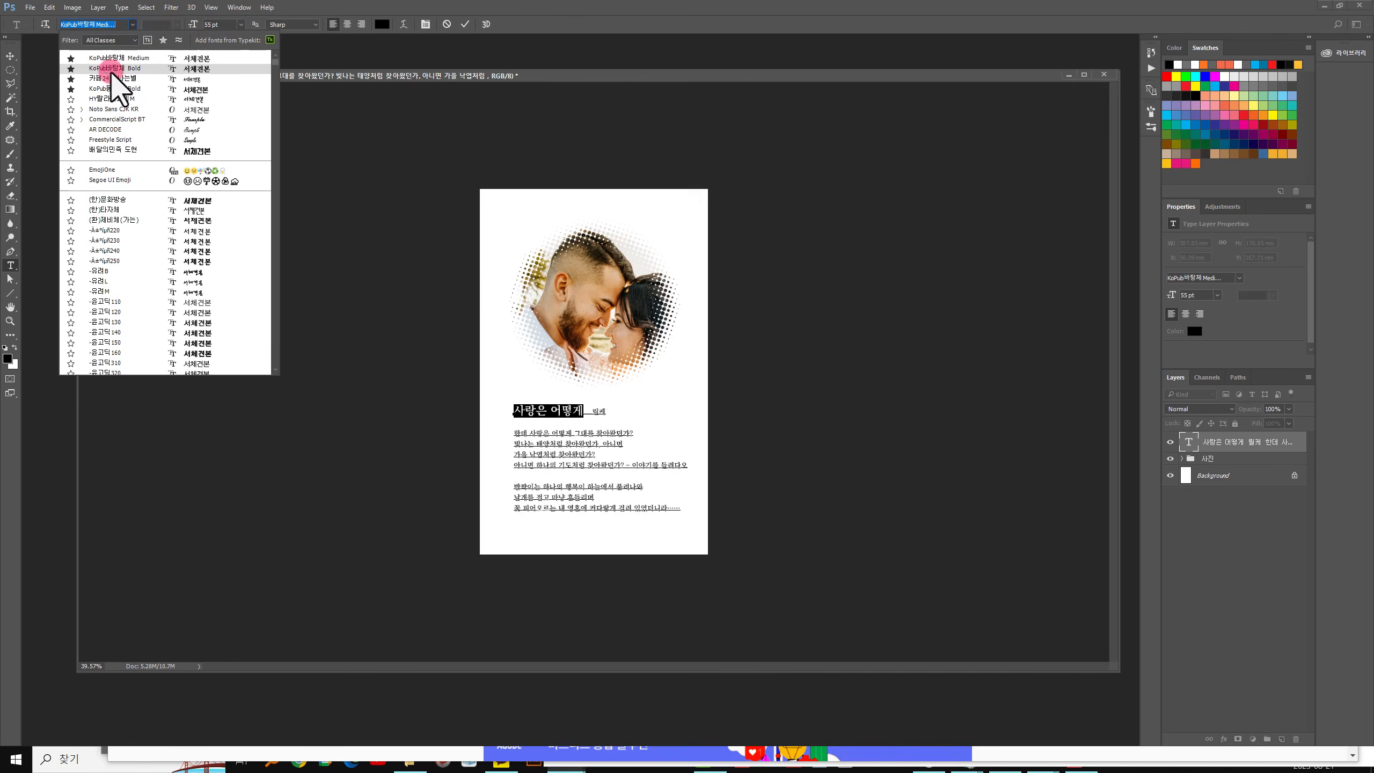
left_click(128, 69)
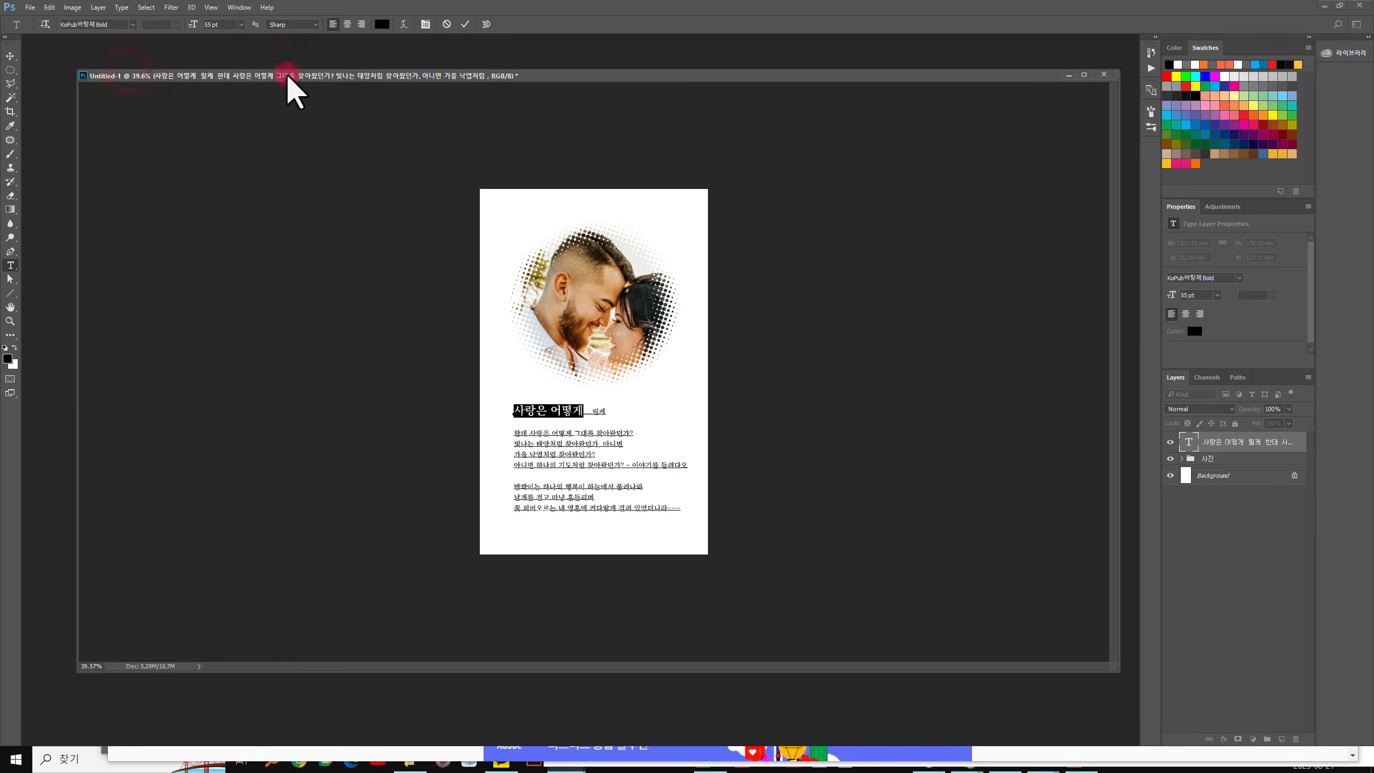
left_click(467, 26)
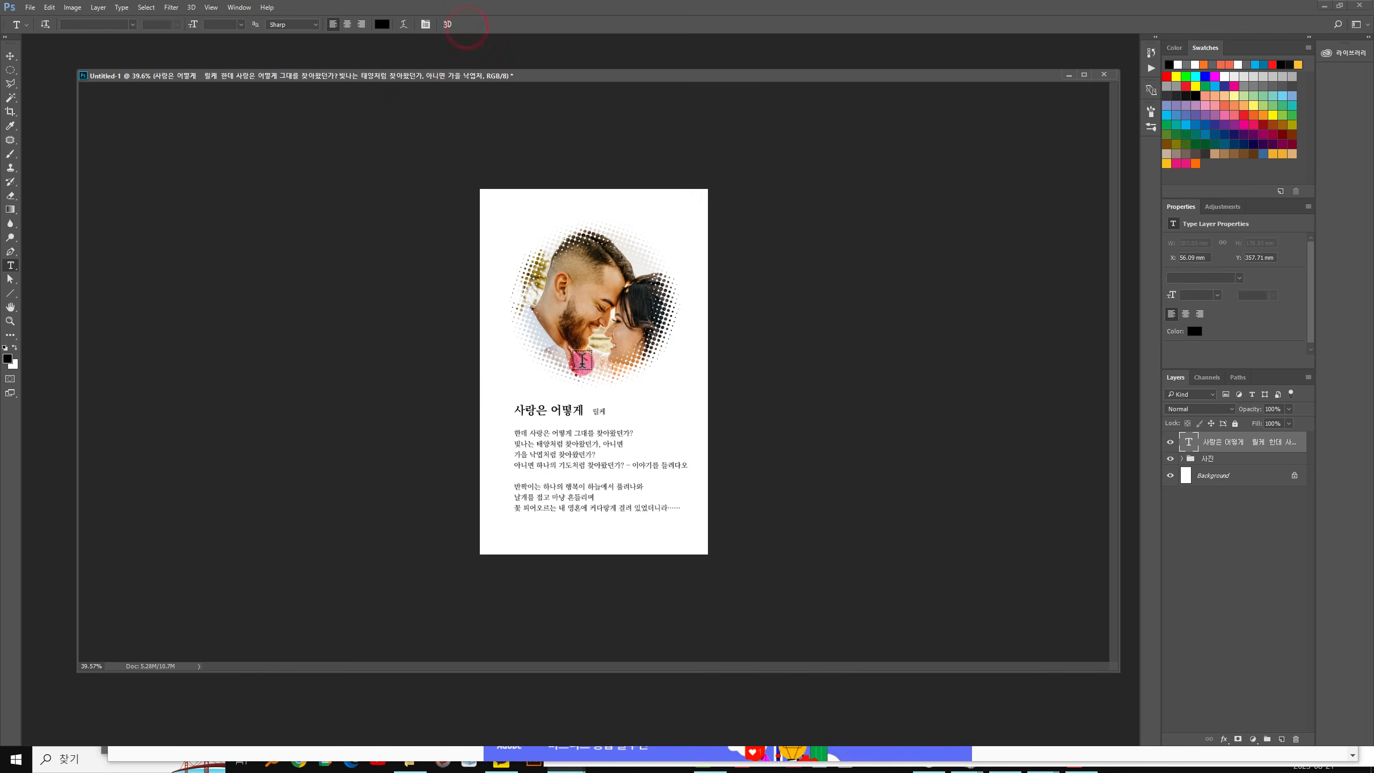
Step: Set the size of the poet's name beside the title to 40 pt
double_click(591, 411)
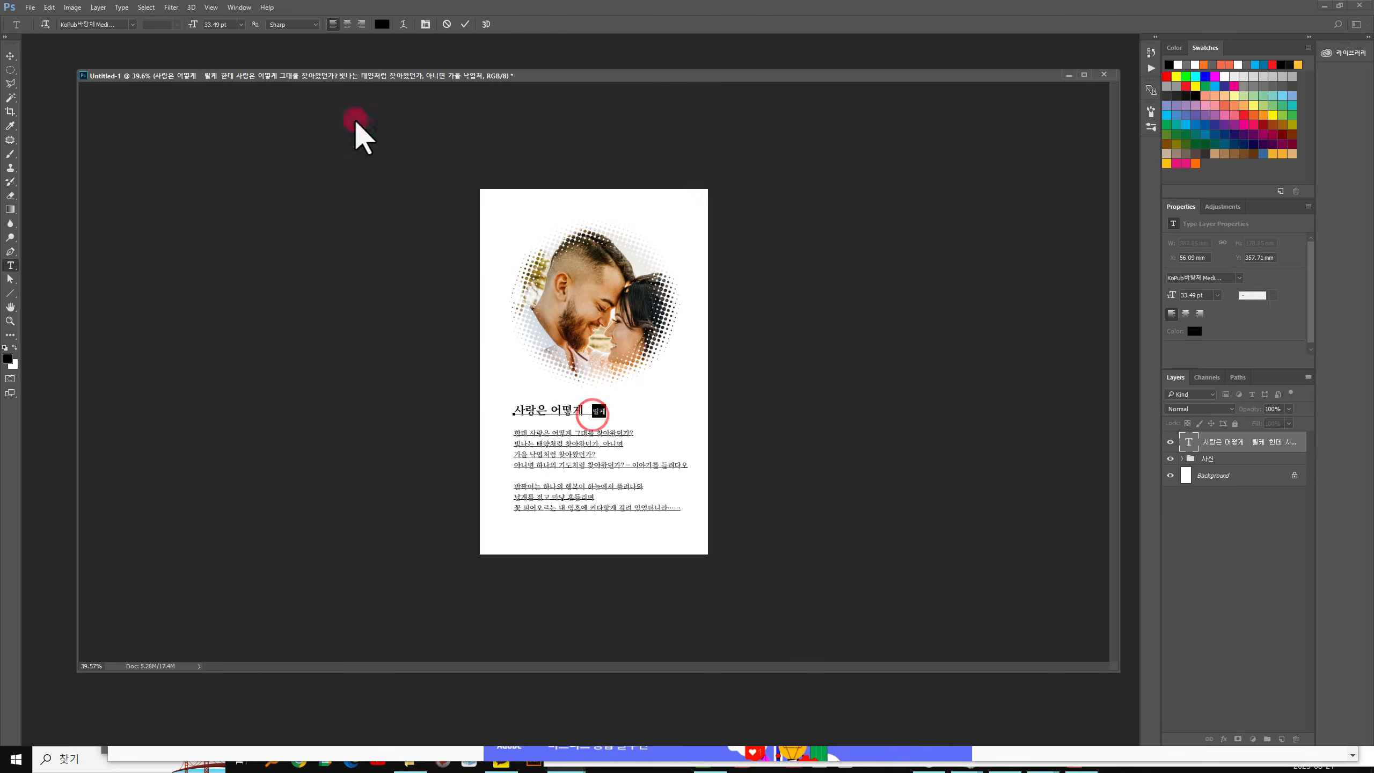
left_click(230, 25)
type("40")
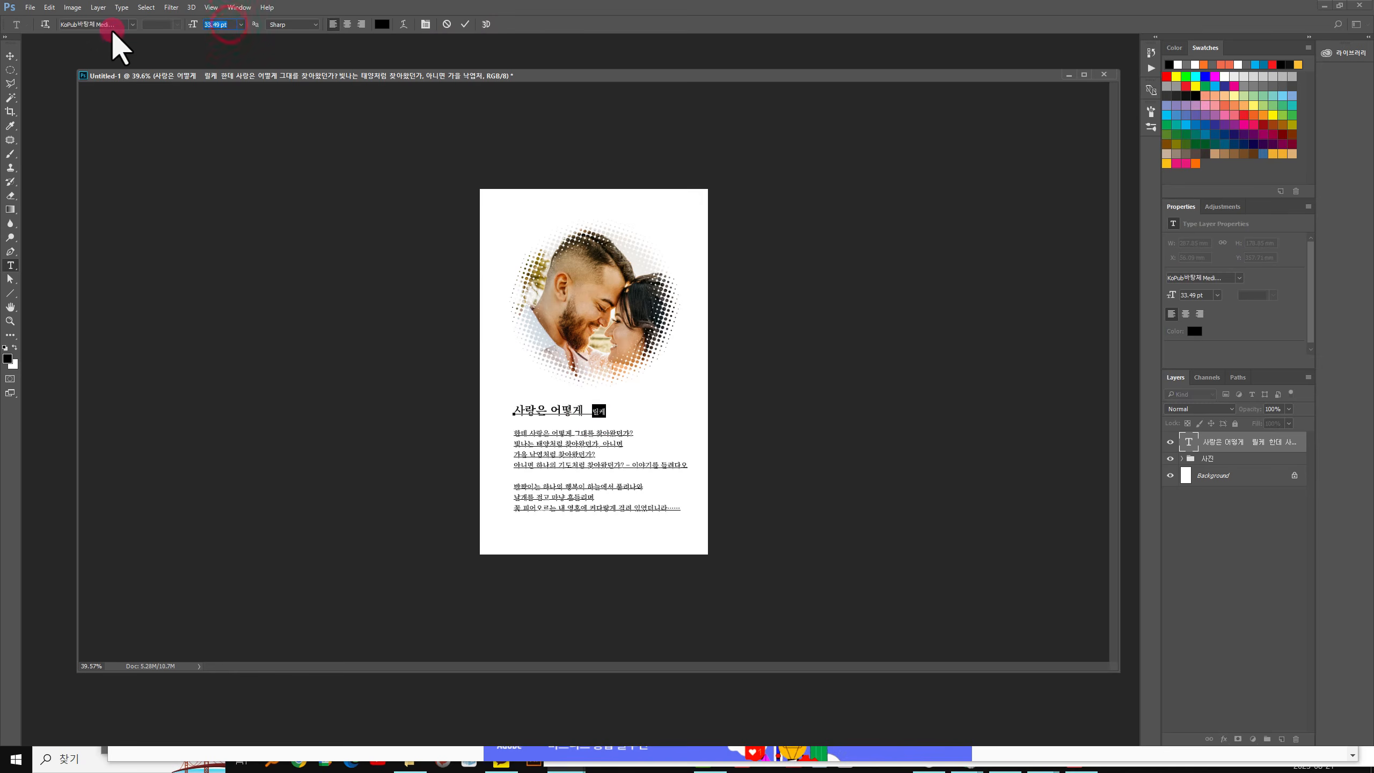
left_click(465, 23)
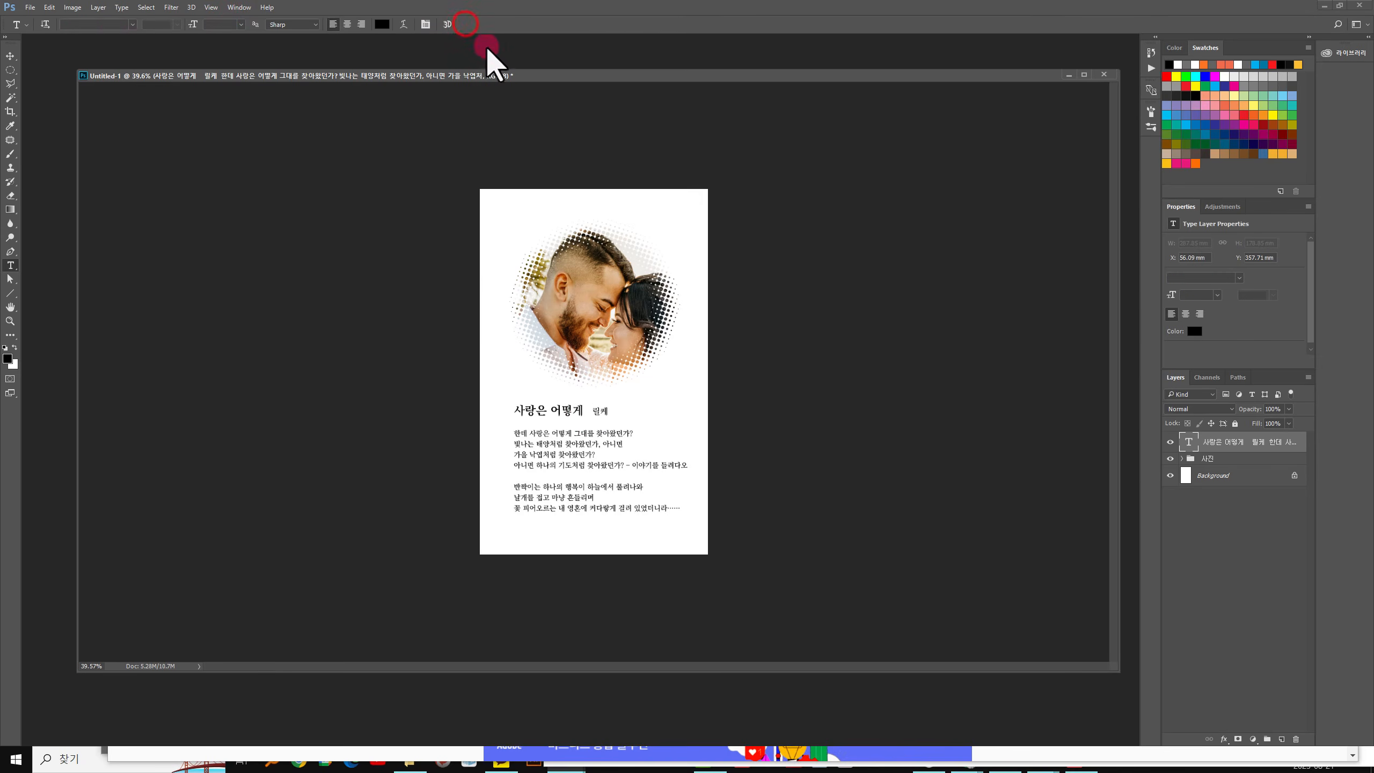
Step: Move the poem text block slightly down and scale it down a little so it sits centered beneath the photo
left_click(10, 56)
left_click_drag(594, 461, 600, 473)
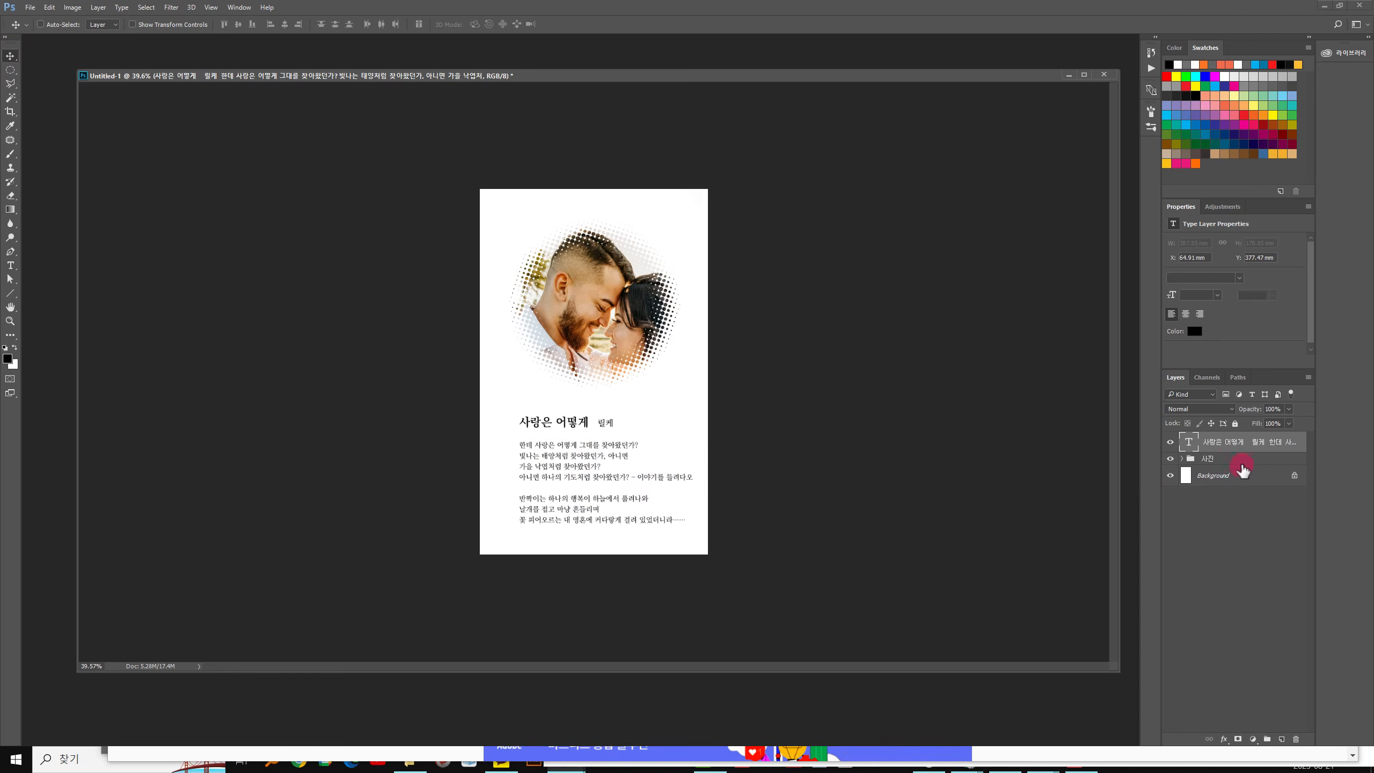
key("ctrl+t")
left_click_drag(695, 522, 679, 514)
key("Return")
left_click_drag(586, 469, 582, 470)
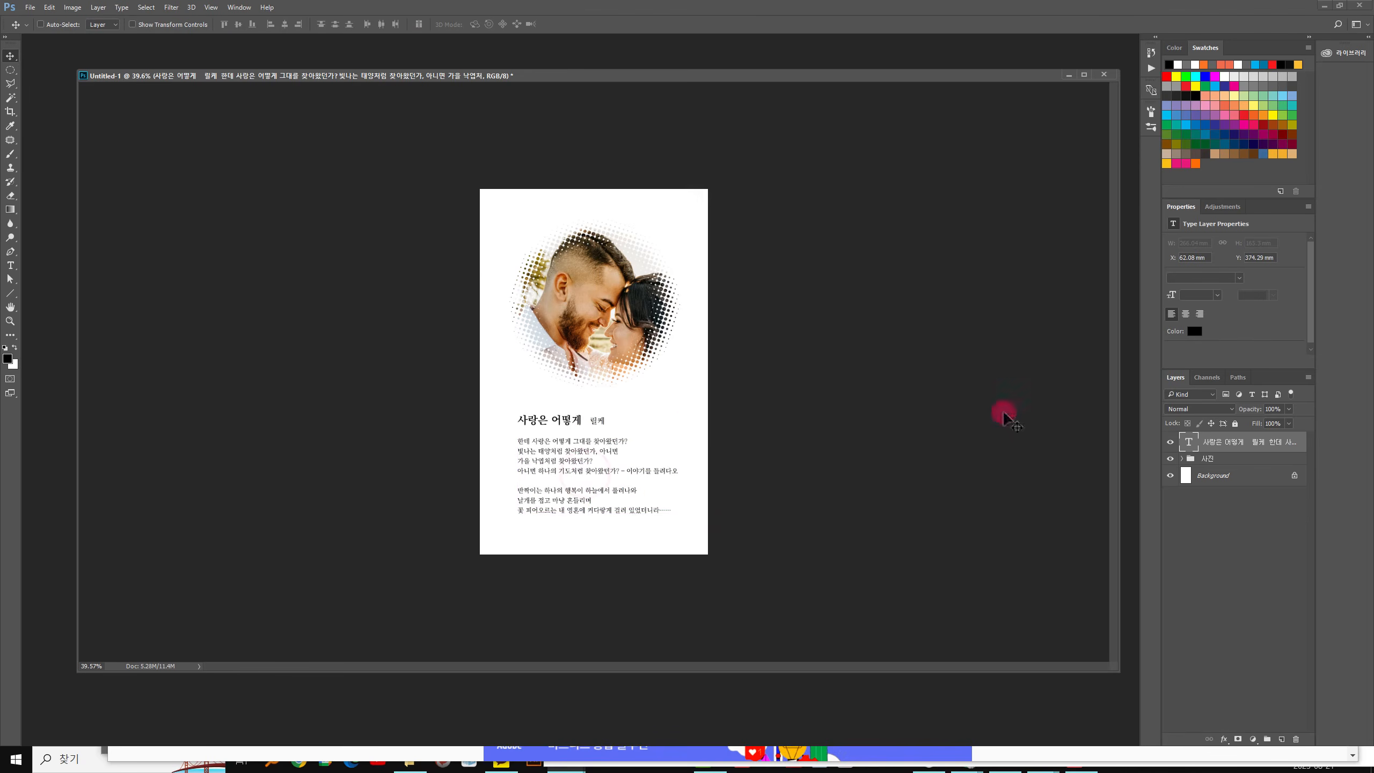
Step: Move the 사진 group slightly up and to the right above the poem
left_click(1229, 459)
mouse_move(654, 337)
left_mouse_down()
mouse_move(646, 325)
mouse_move(635, 338)
mouse_move(656, 337)
left_mouse_up()
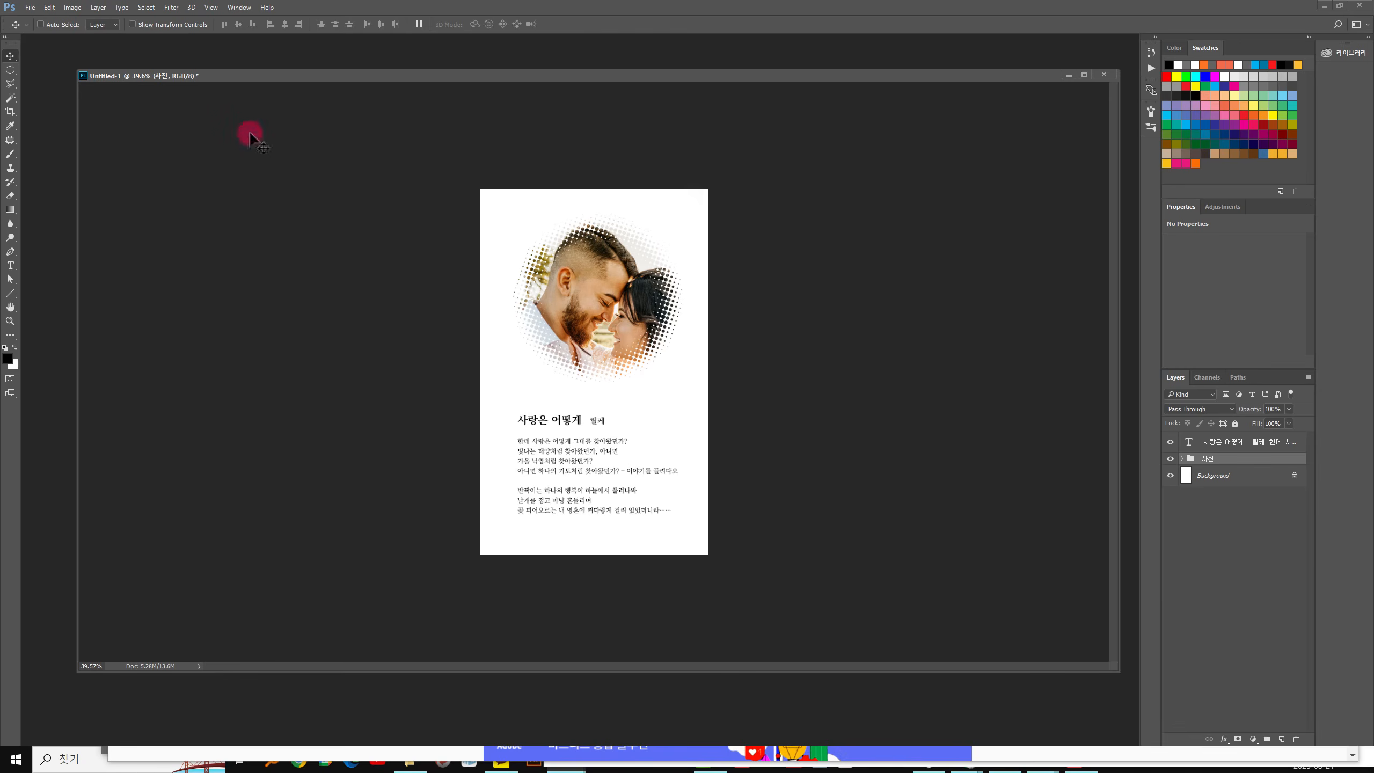
left_click(71, 11)
left_click(83, 21)
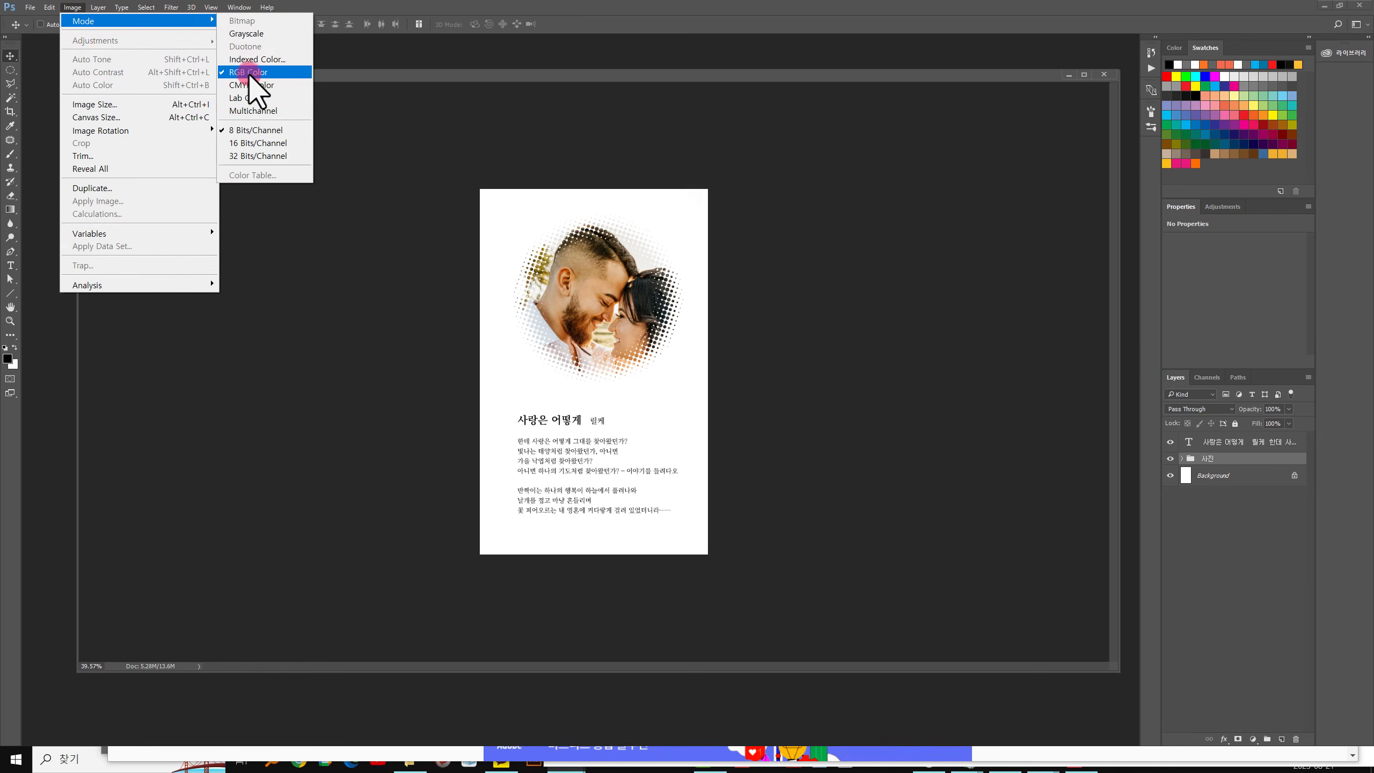
left_click(351, 9)
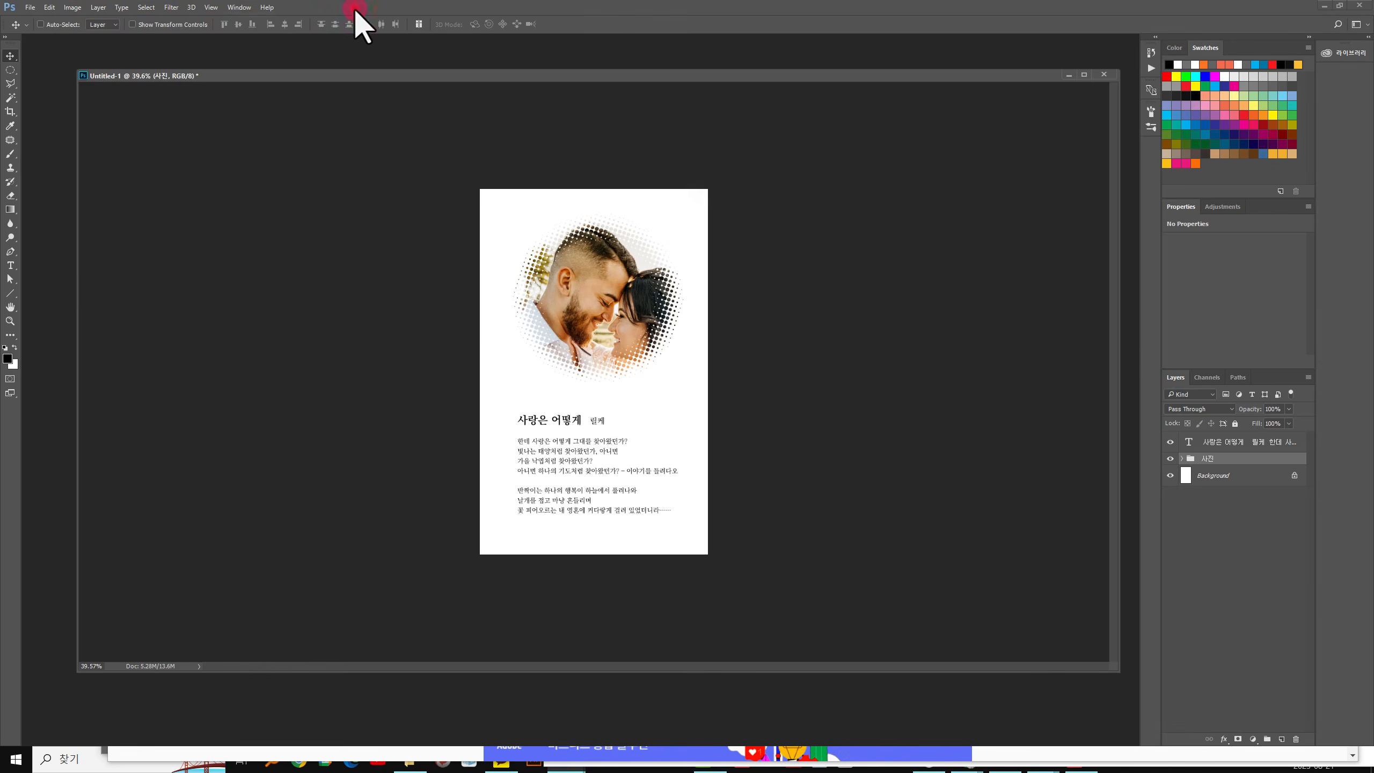
left_click(178, 9)
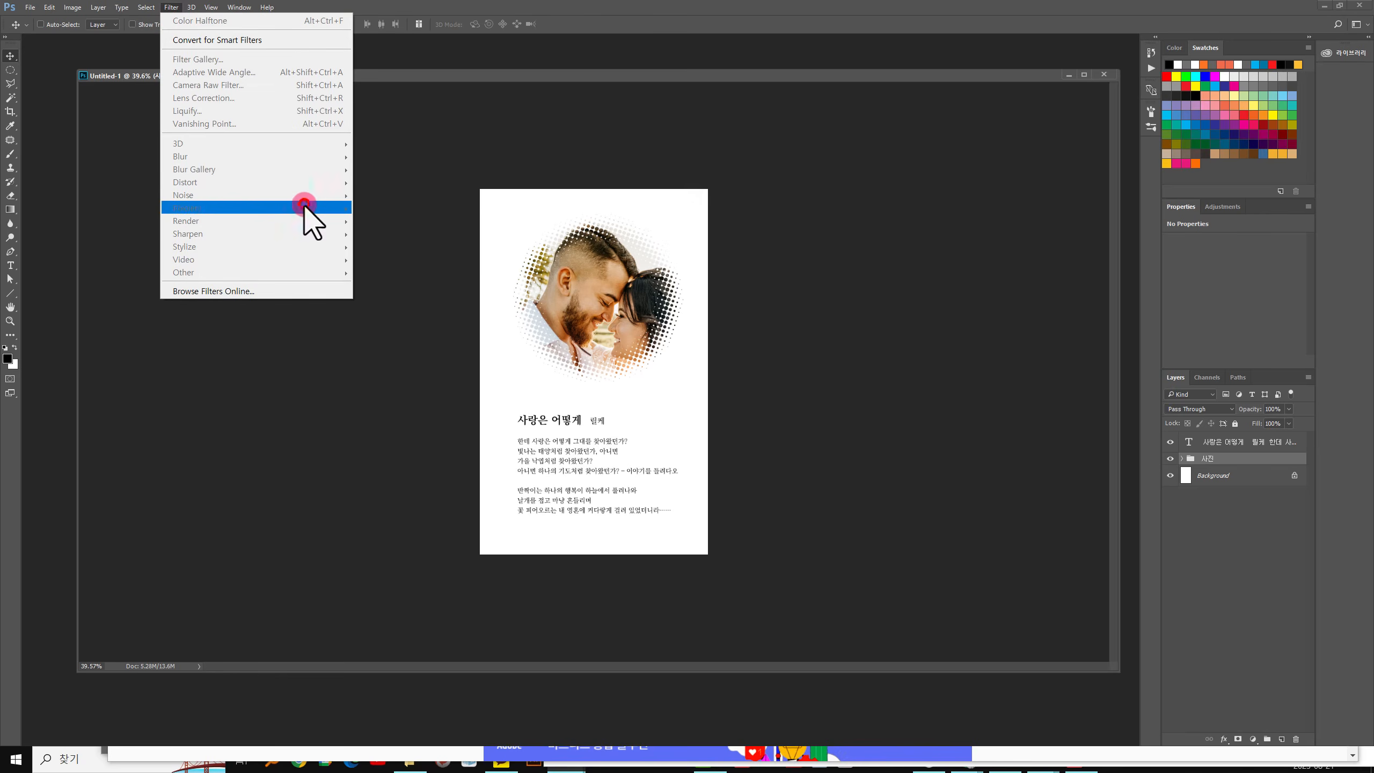
left_click(542, 459)
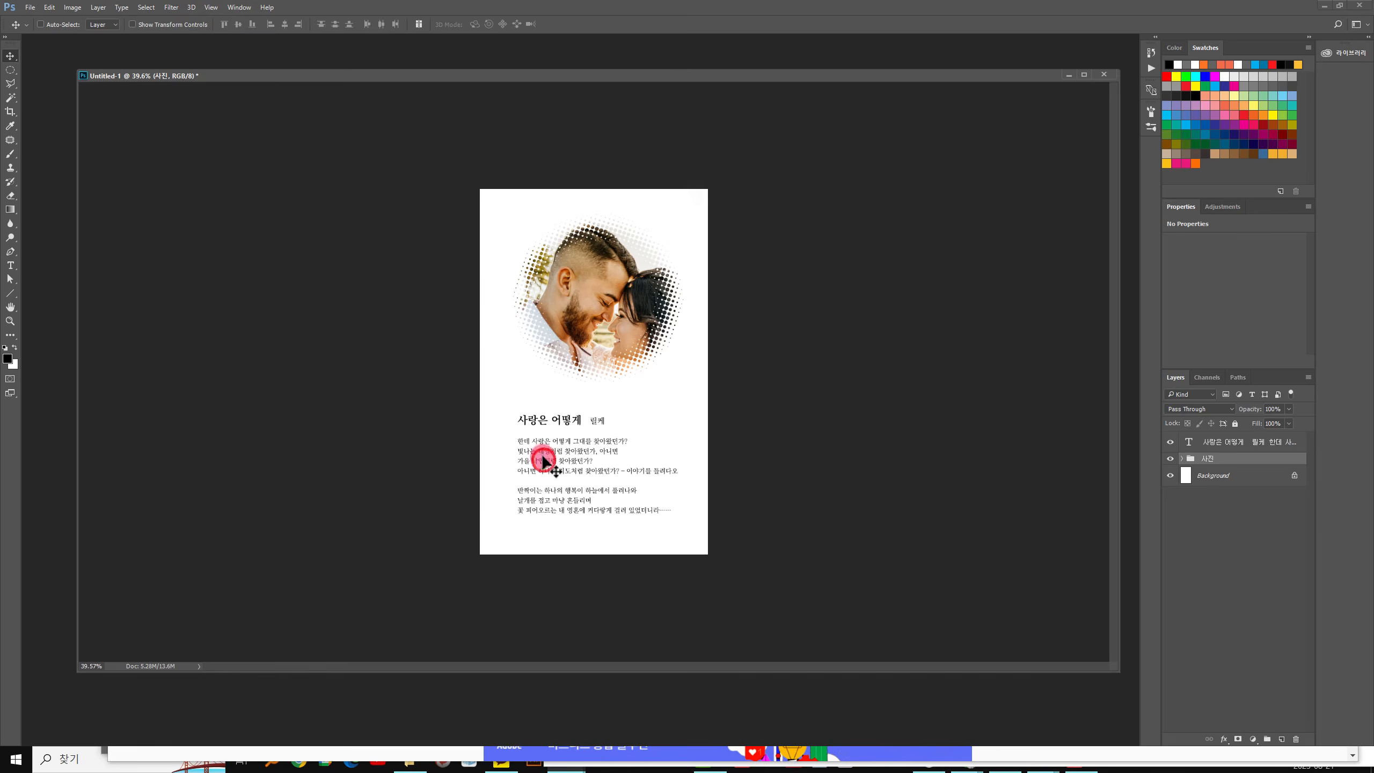